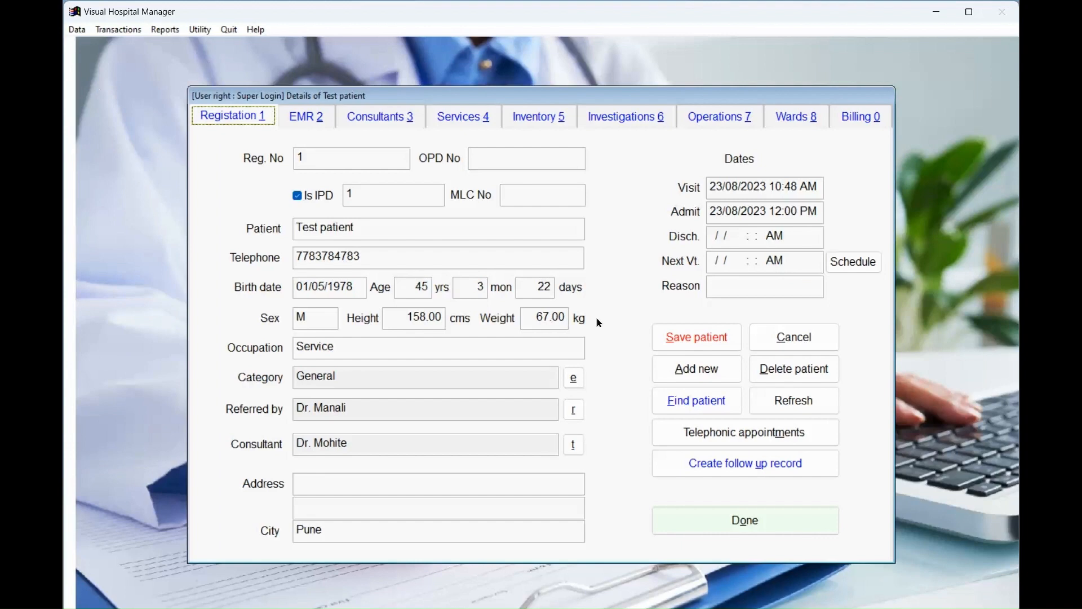
# Leave the test patient's registration details and bring up the Find Patient search.
pyautogui.click(658, 397)
# Search for the patient by name, open the Reg. No 2 match, and switch to EMR 2.
pyautogui.write('Sanjeev')
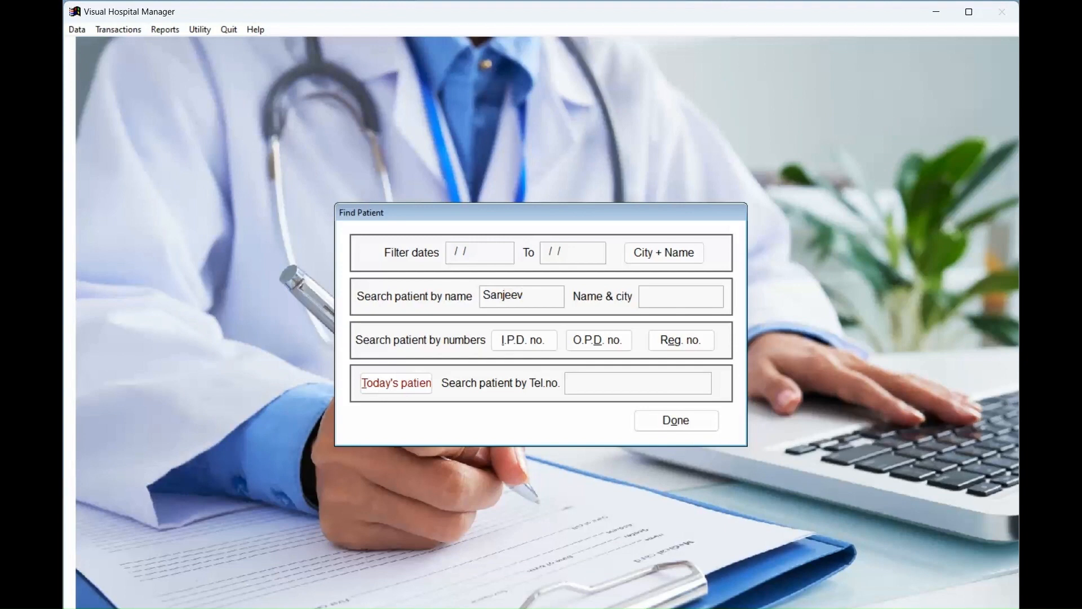
pyautogui.press('Return')
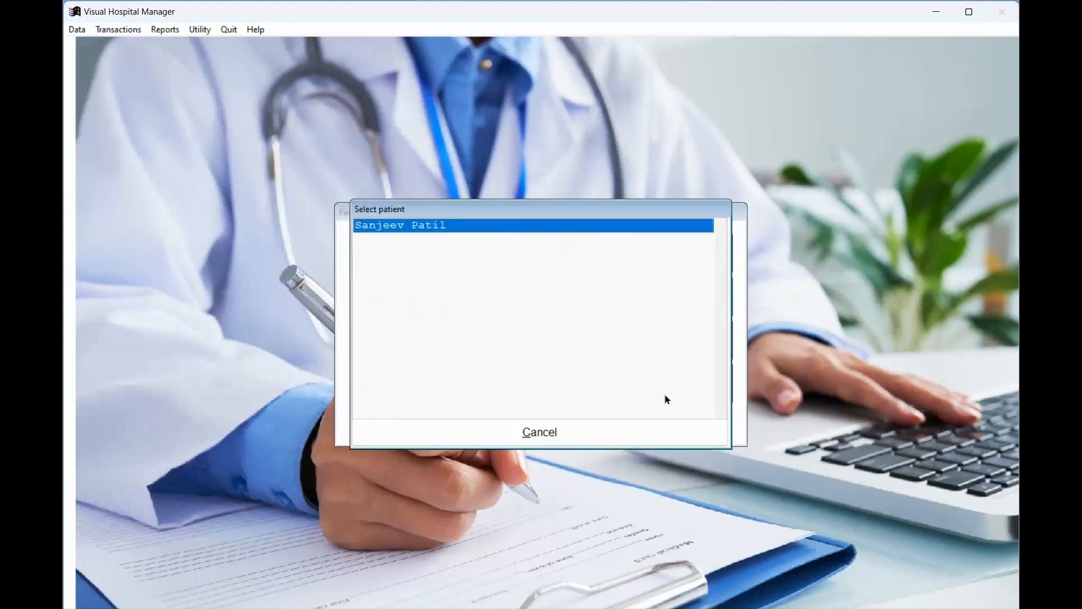
pyautogui.press('Return')
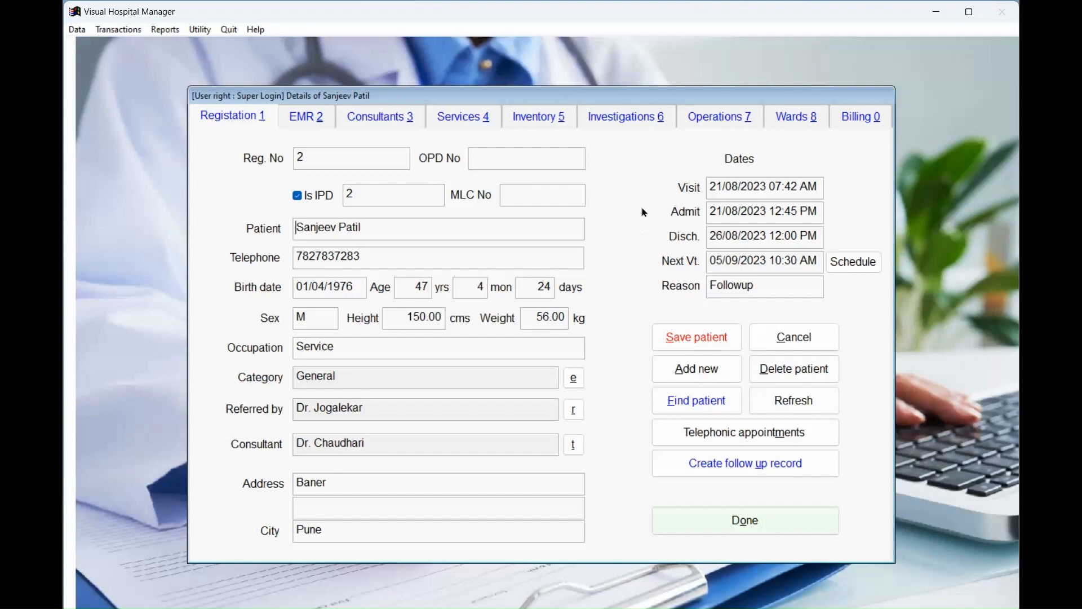
pyautogui.hotkey('alt', '2')
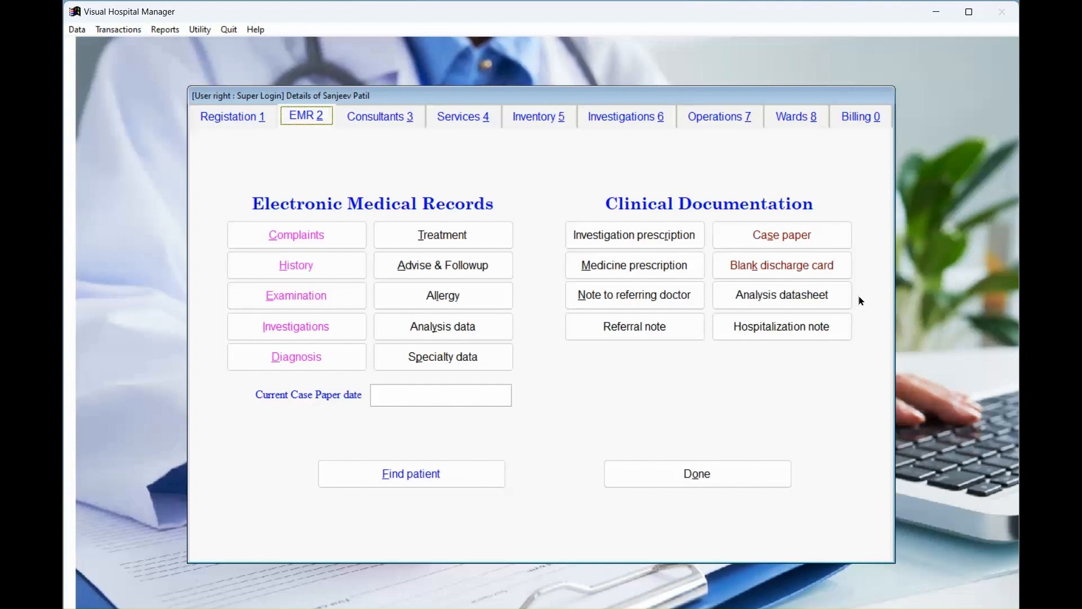
# Preview both pages of the patient's Regular C.P. case paper, then close the preview.
pyautogui.click(824, 237)
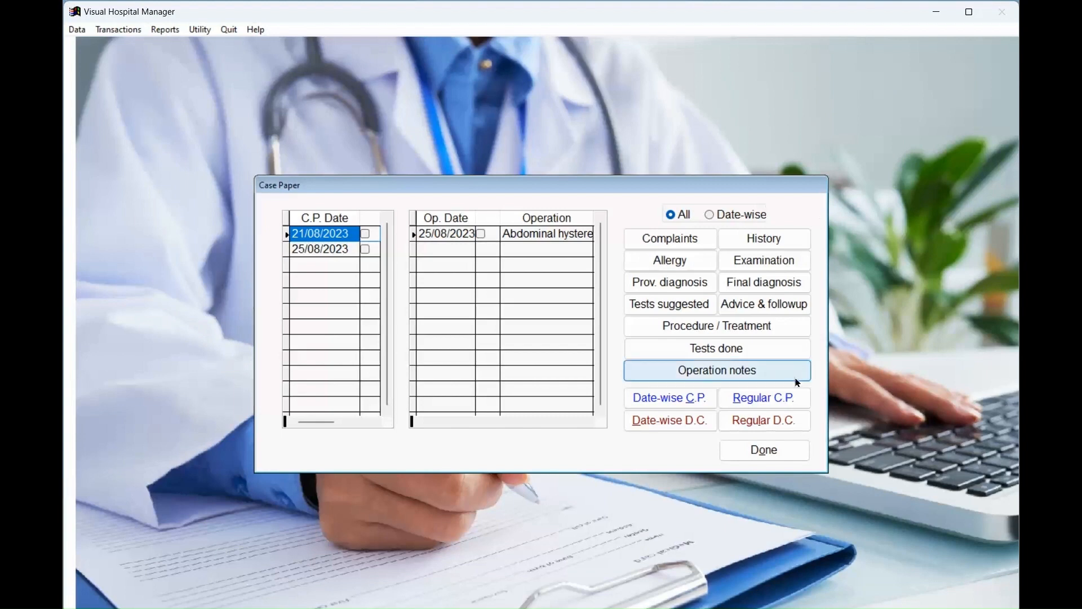
pyautogui.click(768, 402)
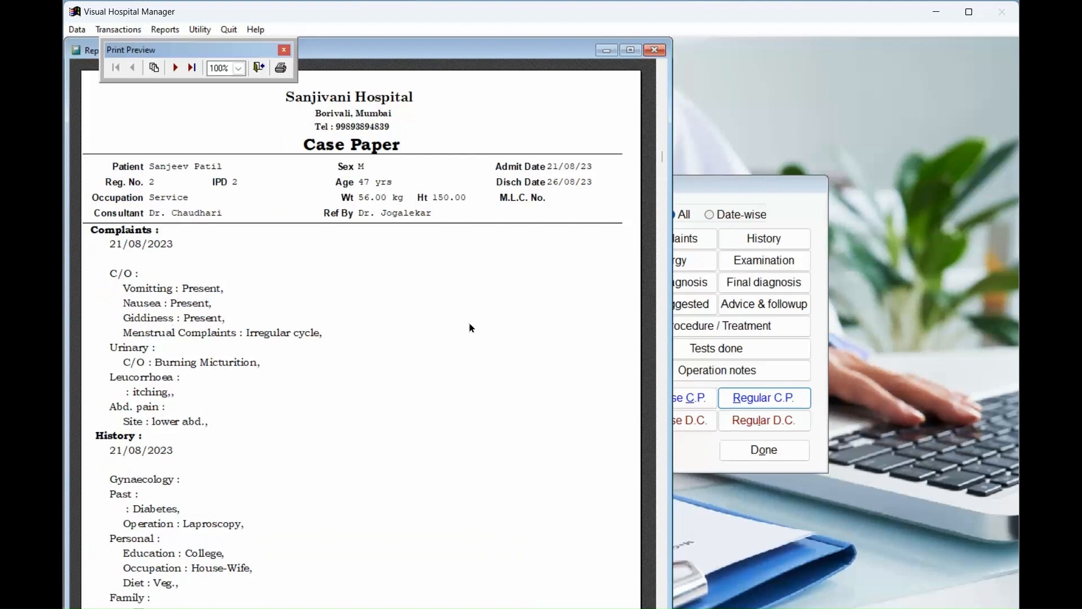
pyautogui.scroll(-3, 444, 420)
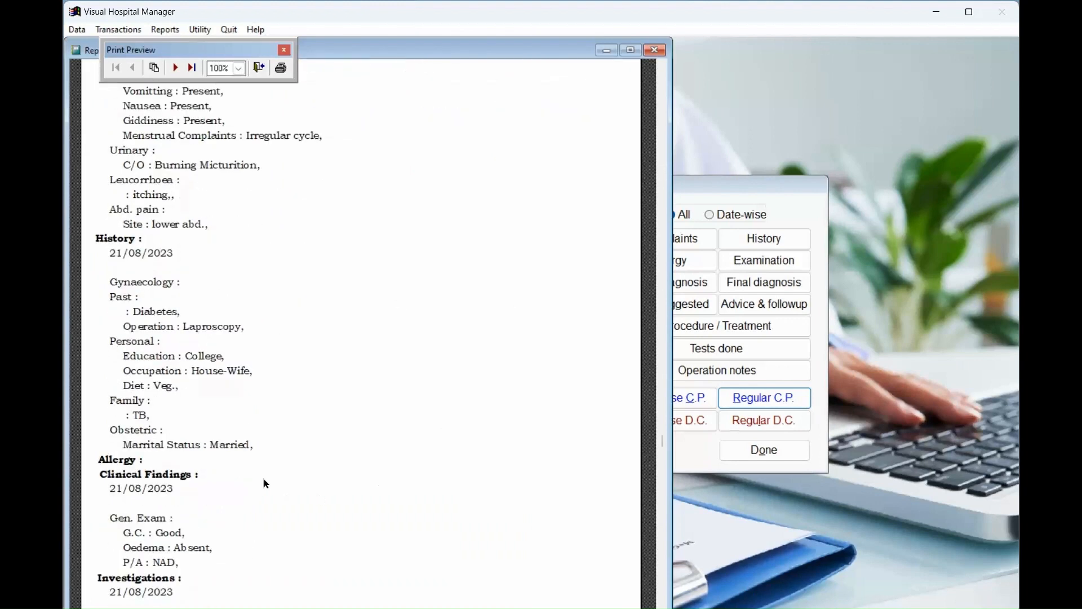
pyautogui.scroll(-2, 451, 536)
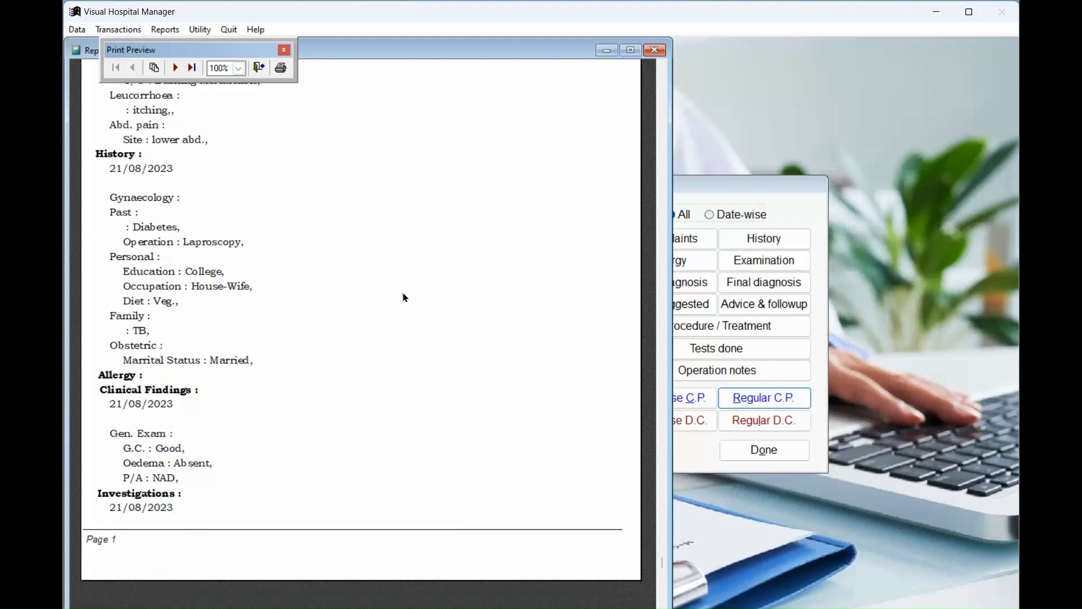
pyautogui.click(176, 67)
pyautogui.scroll(2, 248, 203)
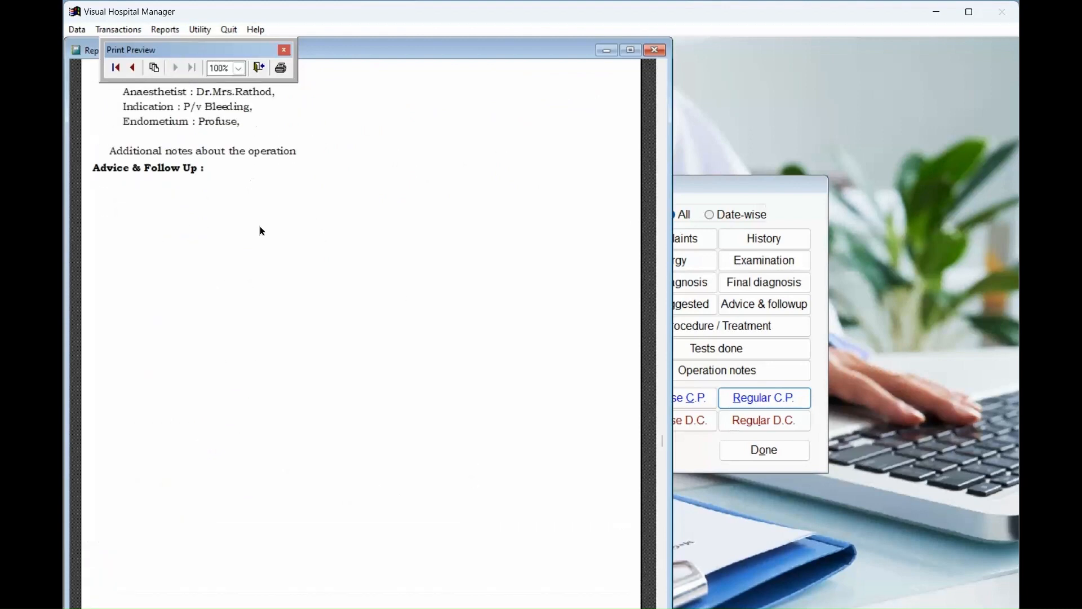
pyautogui.scroll(5, 262, 231)
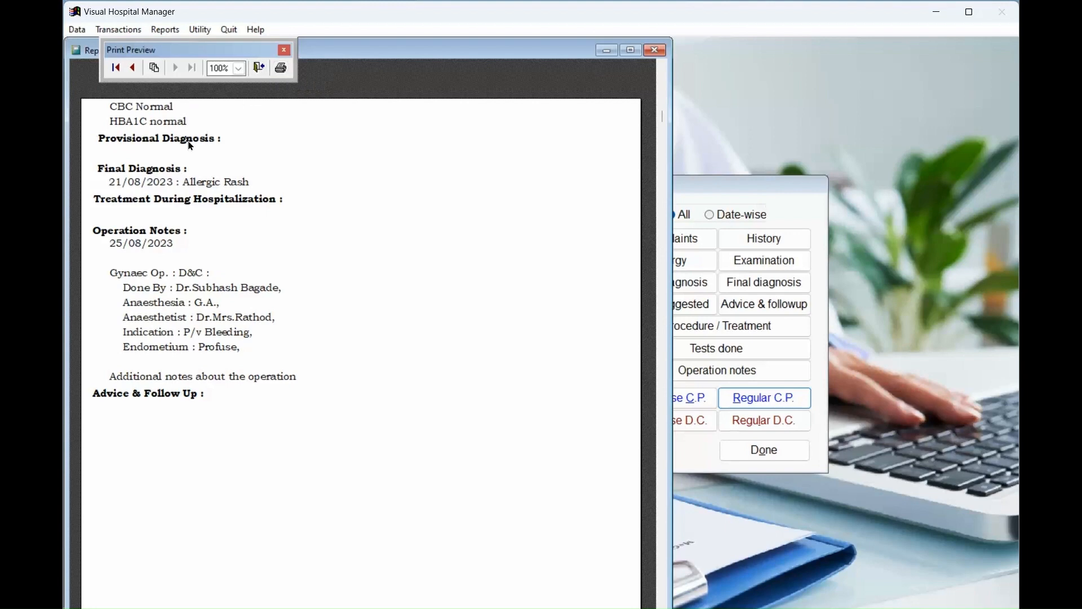
pyautogui.click(259, 68)
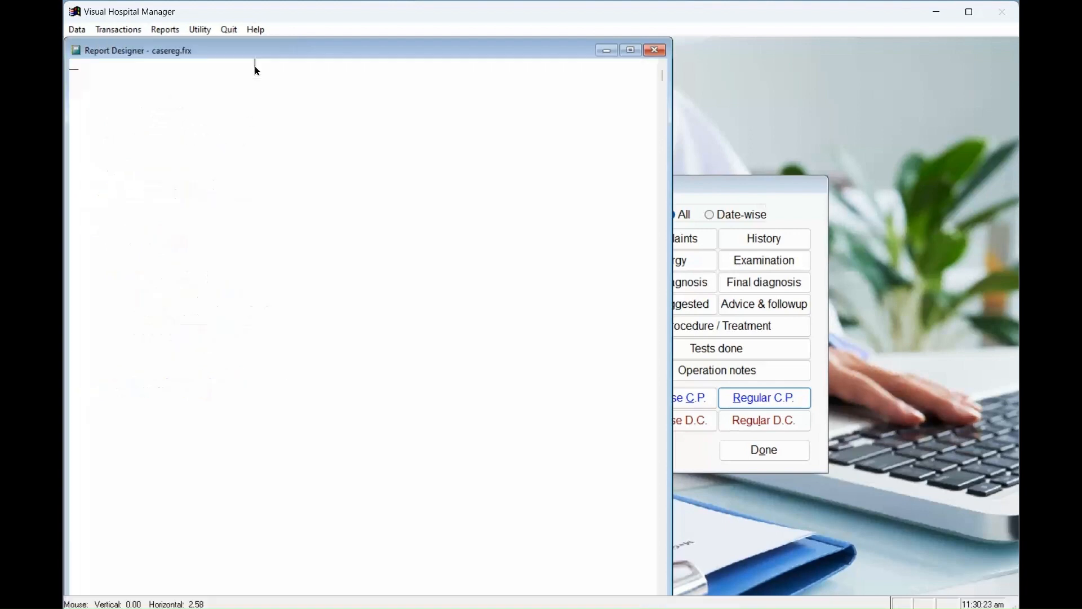
# Preview the Date-wise C.P. for 21/08/2023 in an enlarged window, declining to print.
pyautogui.click(557, 364)
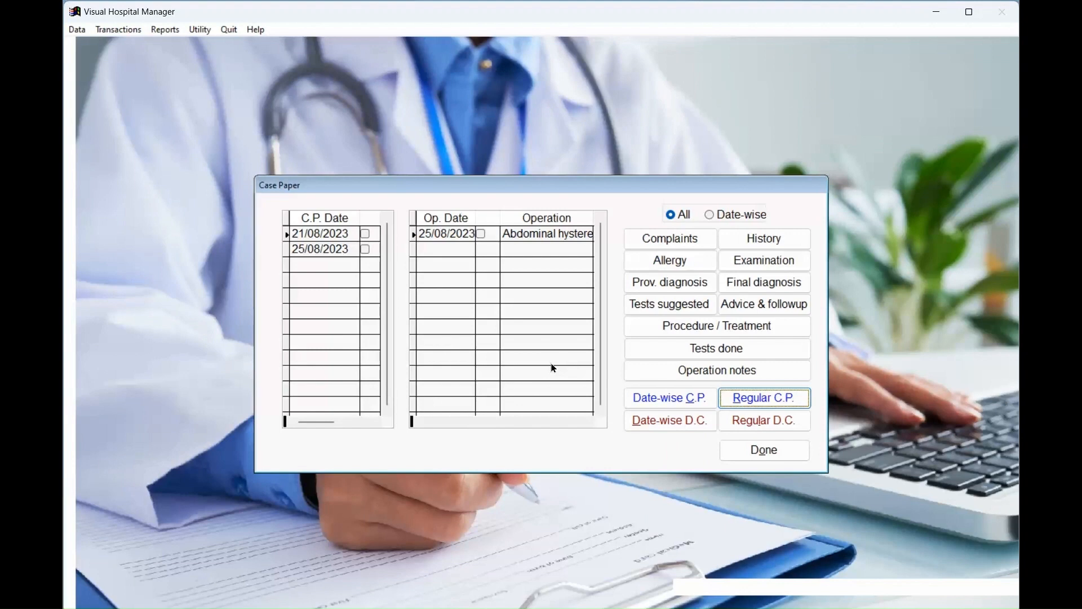
pyautogui.click(366, 234)
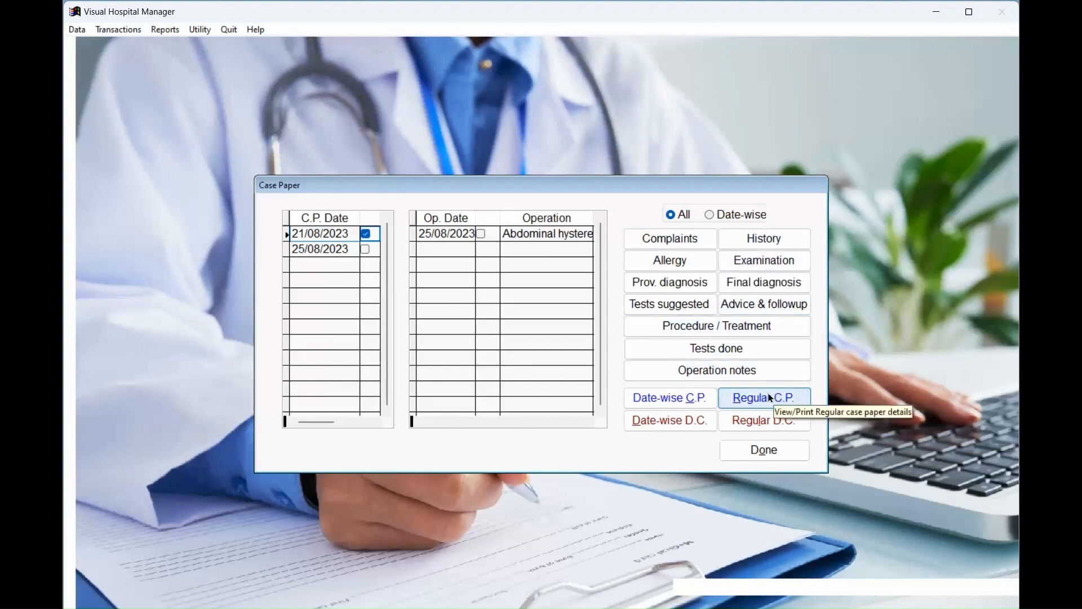
pyautogui.click(711, 218)
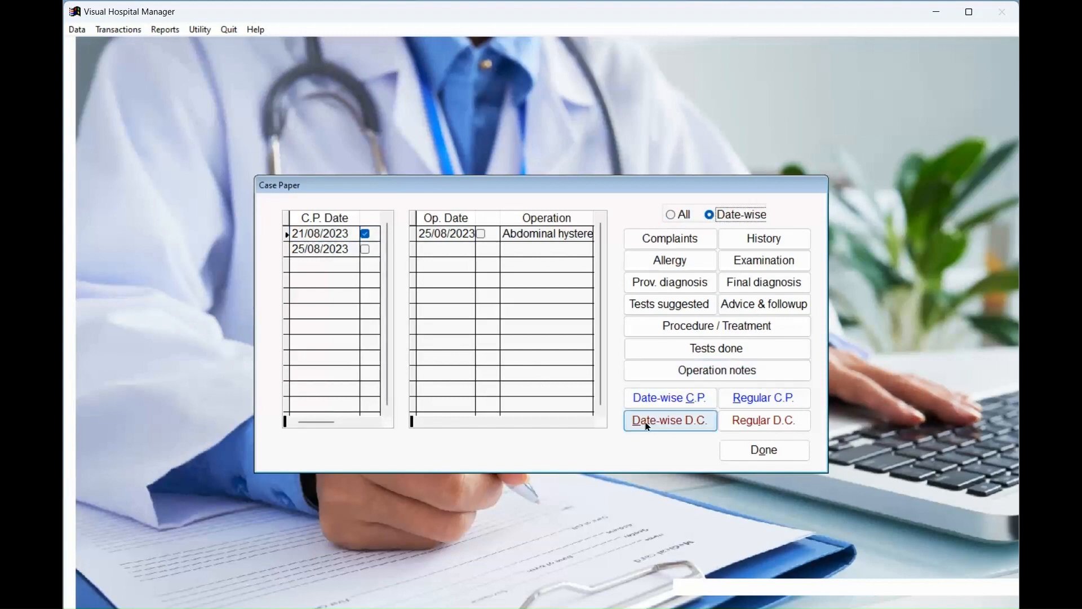
pyautogui.click(669, 403)
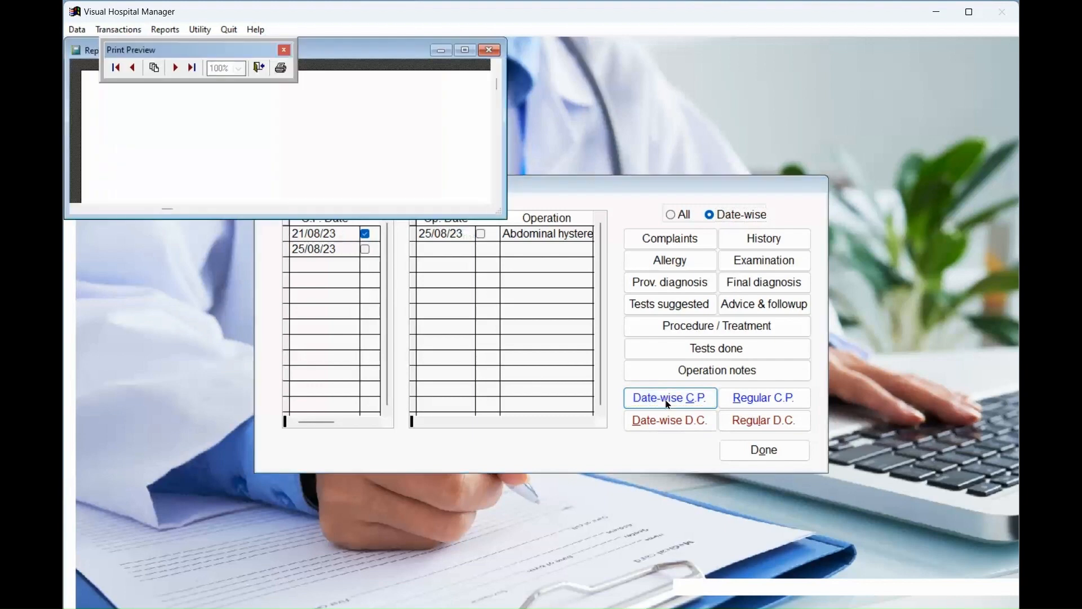
pyautogui.moveTo(504, 214); pyautogui.dragTo(709, 547)
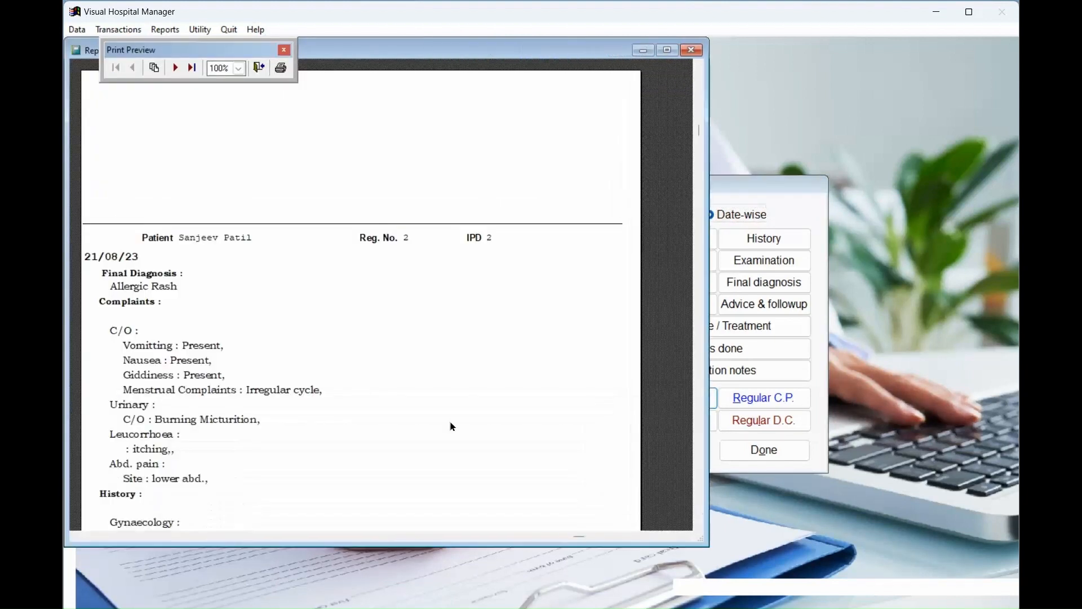
pyautogui.scroll(-3, 409, 393)
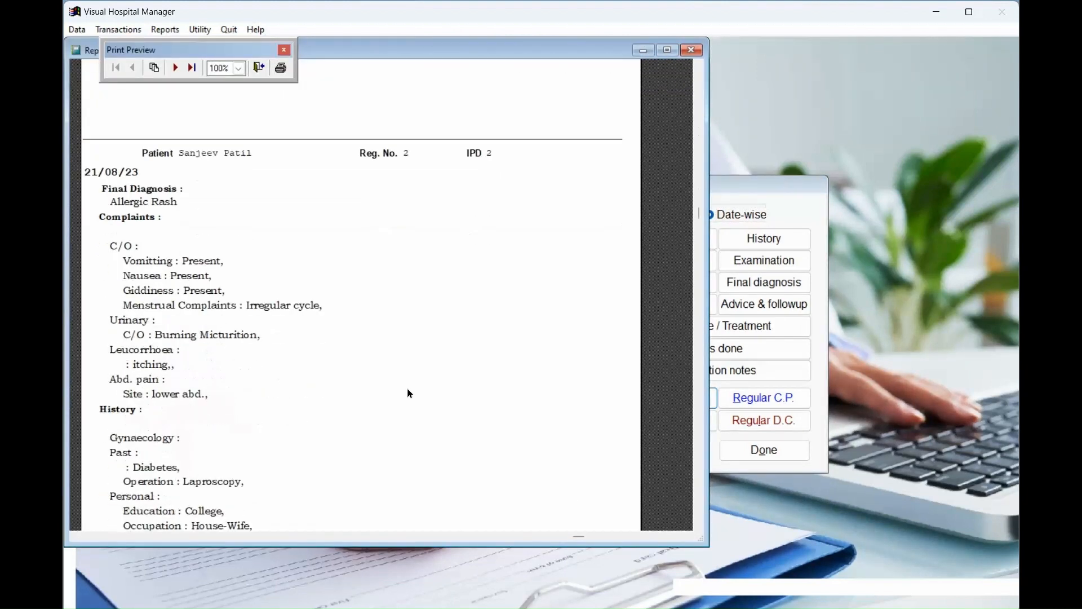
pyautogui.click(259, 67)
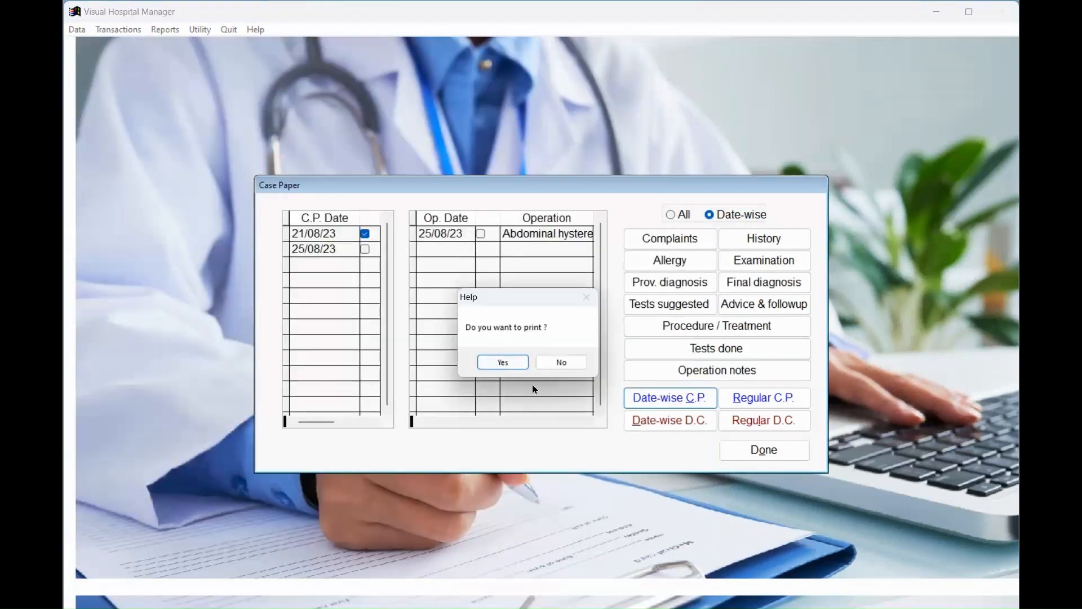
pyautogui.click(557, 359)
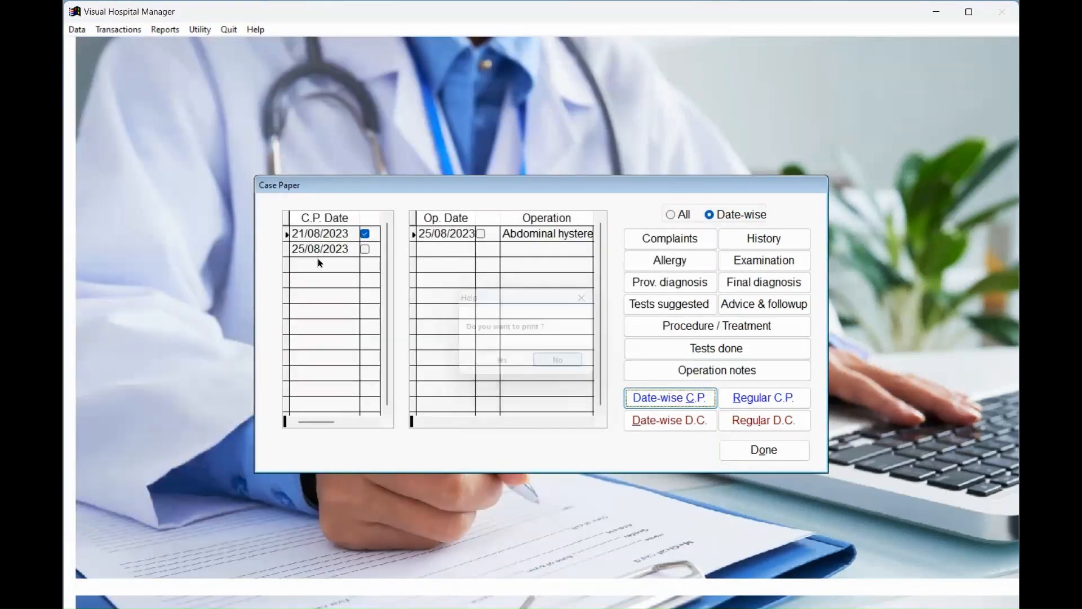
# Preview the Date-wise C.P. for 25/08/2023 only, decline printing, and close the case paper options.
pyautogui.click(365, 249)
pyautogui.click(367, 236)
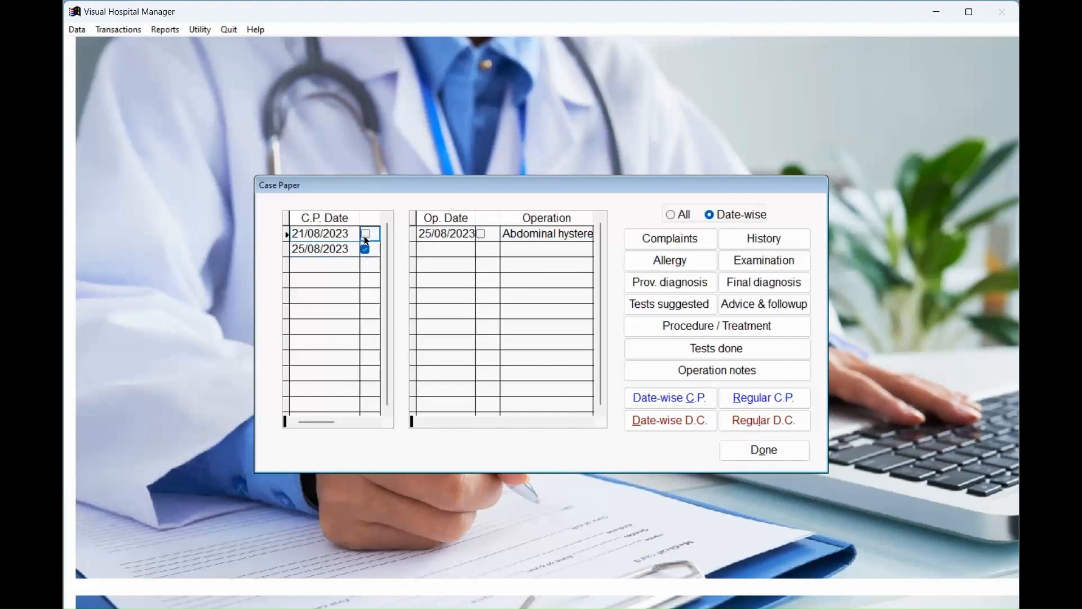
pyautogui.click(685, 402)
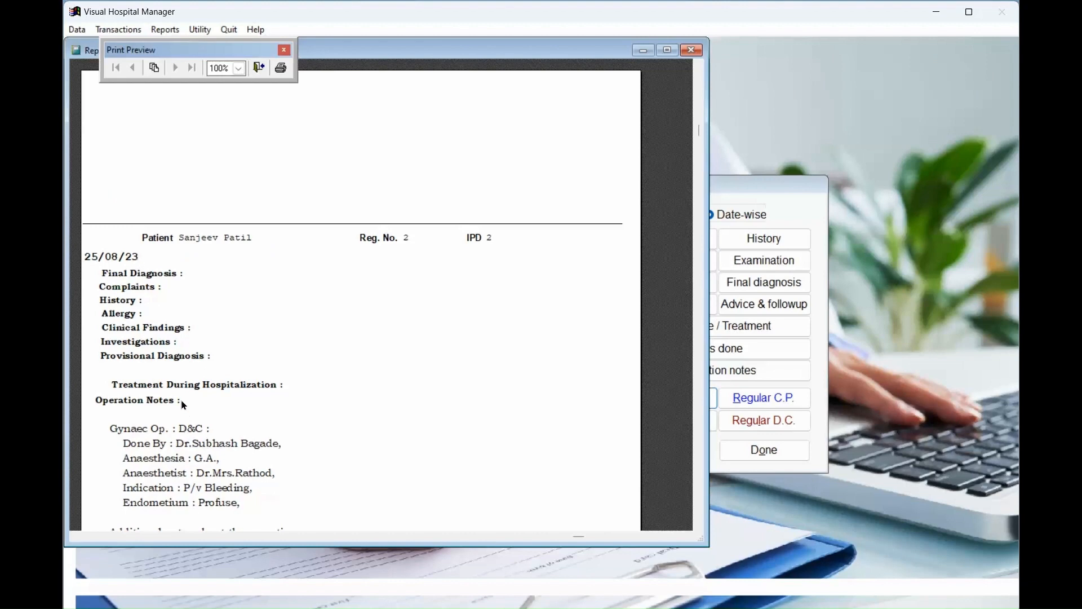
pyautogui.scroll(-2, 372, 366)
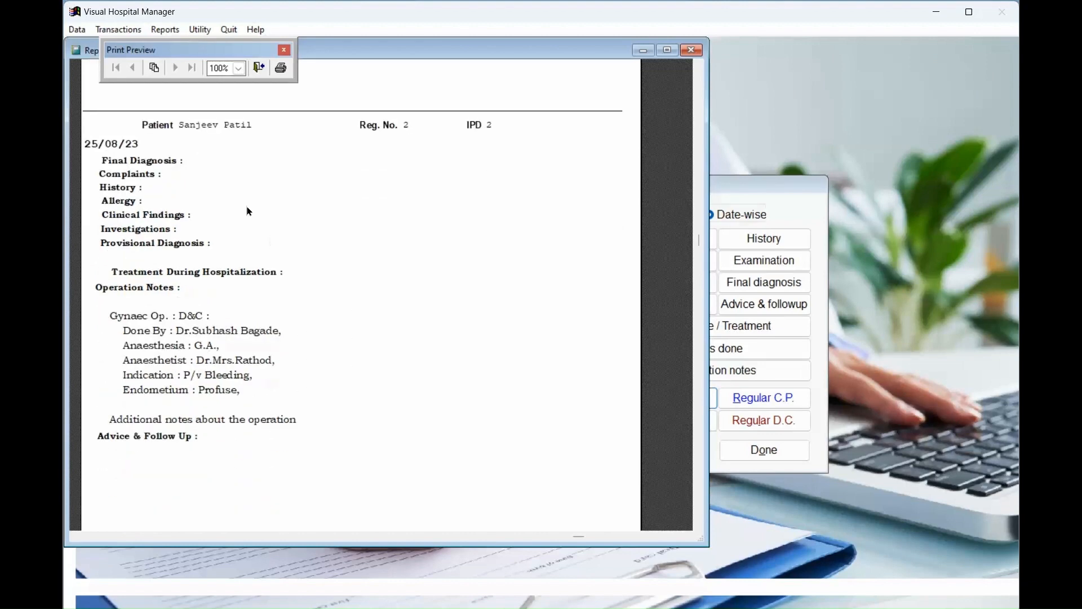
pyautogui.click(258, 68)
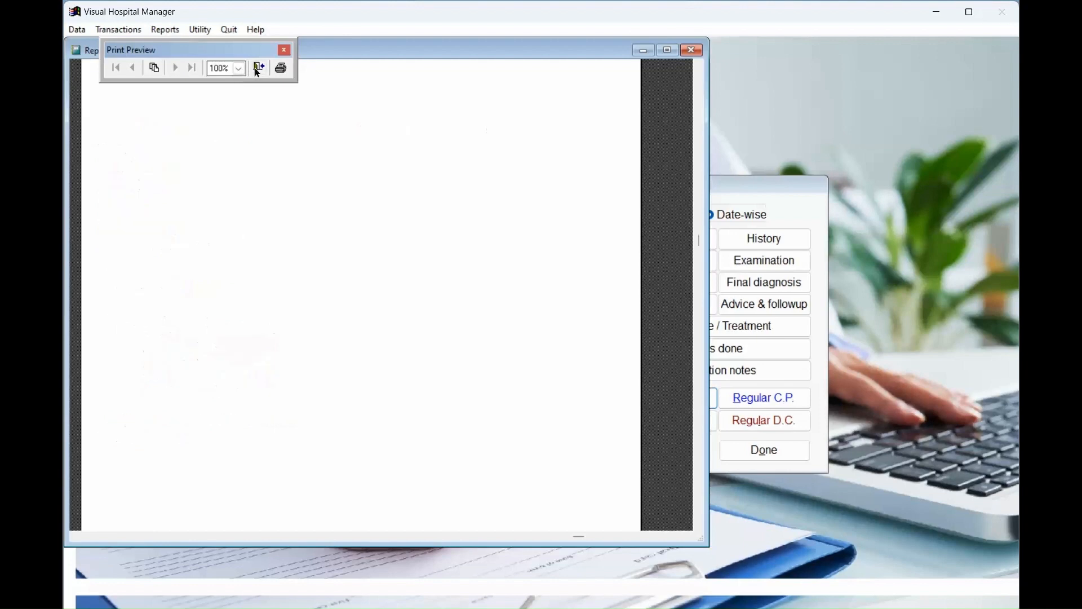
pyautogui.click(558, 365)
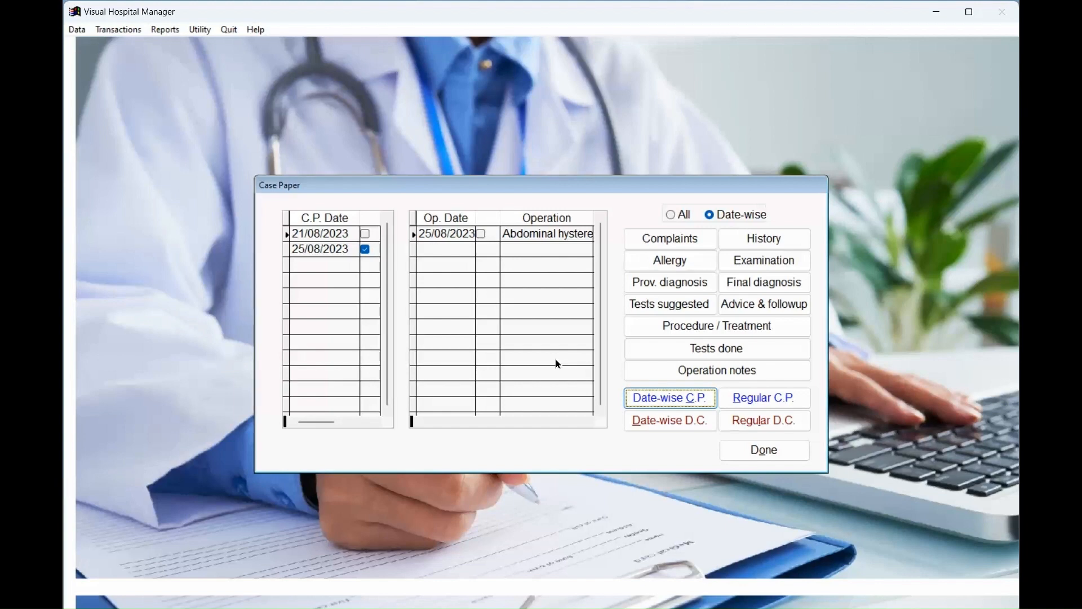
pyautogui.press('Up')
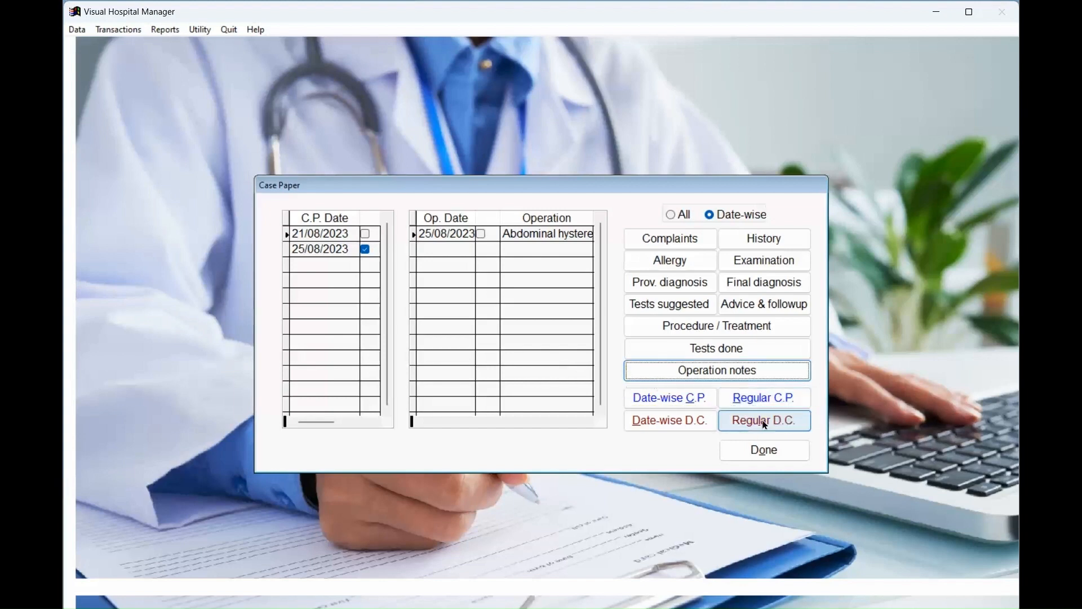
pyautogui.click(761, 451)
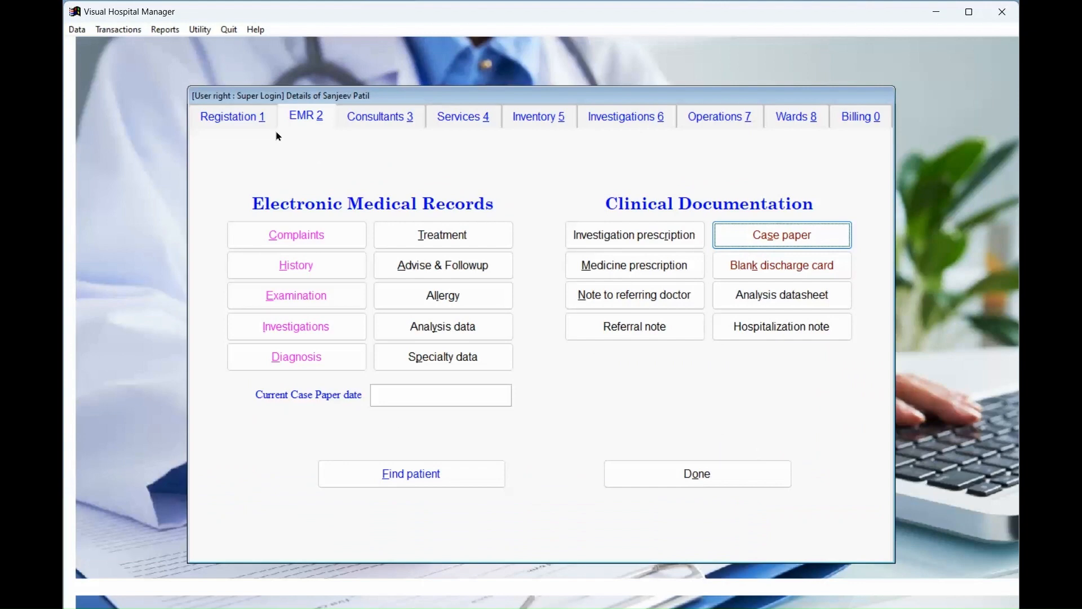
# Start a new patient record with the patient's name, phone number and birth date.
pyautogui.click(244, 117)
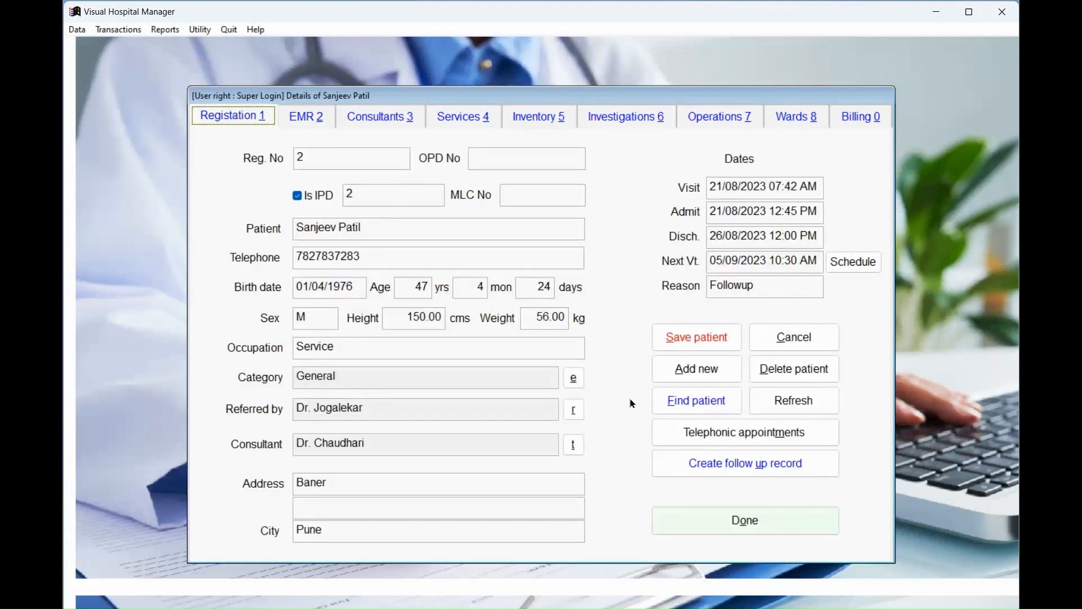
pyautogui.click(685, 373)
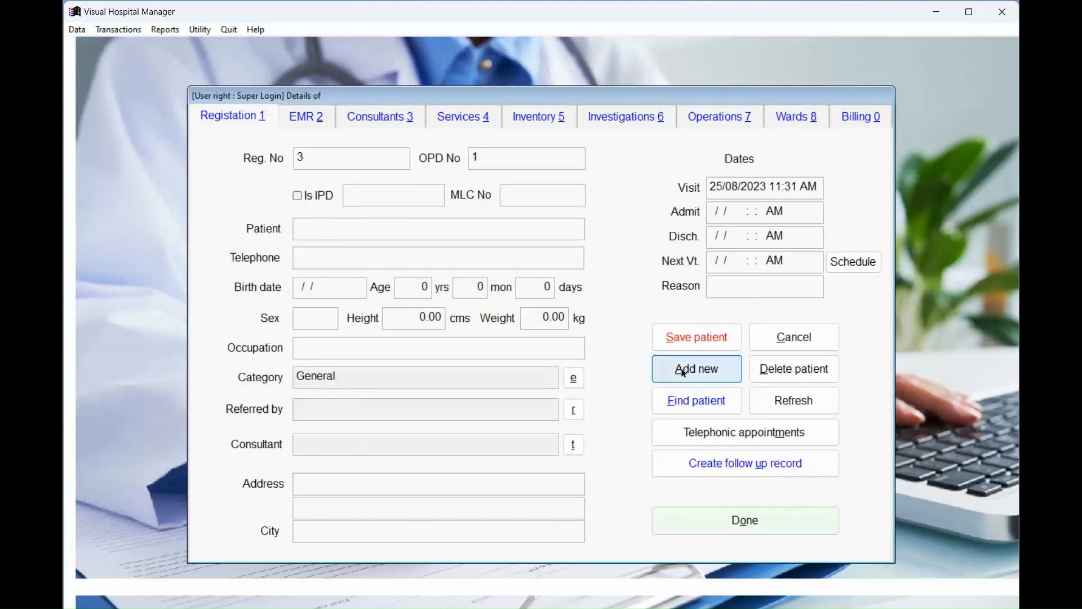
pyautogui.press('Tab')
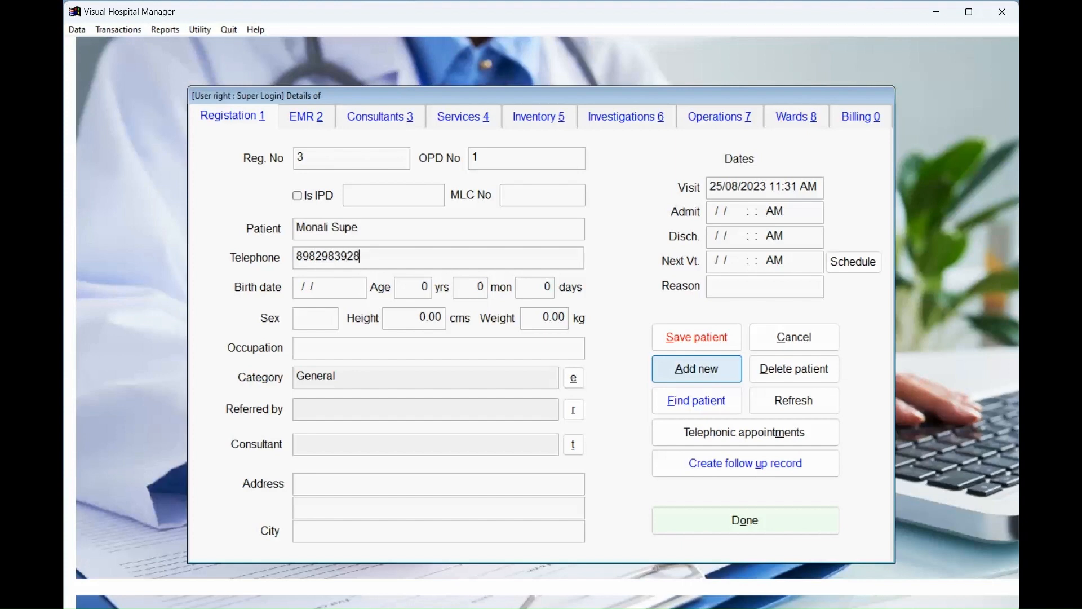
pyautogui.press('Tab')
pyautogui.write('01/05/1987')
pyautogui.press('Tab')
pyautogui.press('Tab')
pyautogui.press('Tab')
pyautogui.press('Tab')
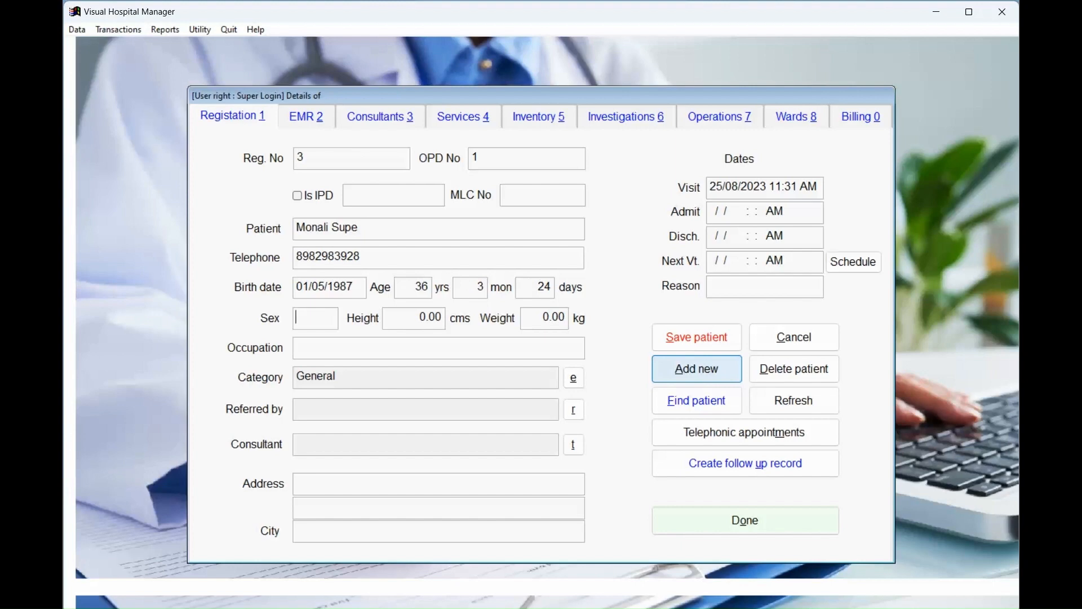
# Enter sex F, height 156, weight 56 and occupation Housewife.
pyautogui.write('F')
pyautogui.press('Tab')
pyautogui.write('156')
pyautogui.press('Tab')
pyautogui.write('56')
pyautogui.press('Tab')
pyautogui.write('Housewife')
pyautogui.press('Tab')
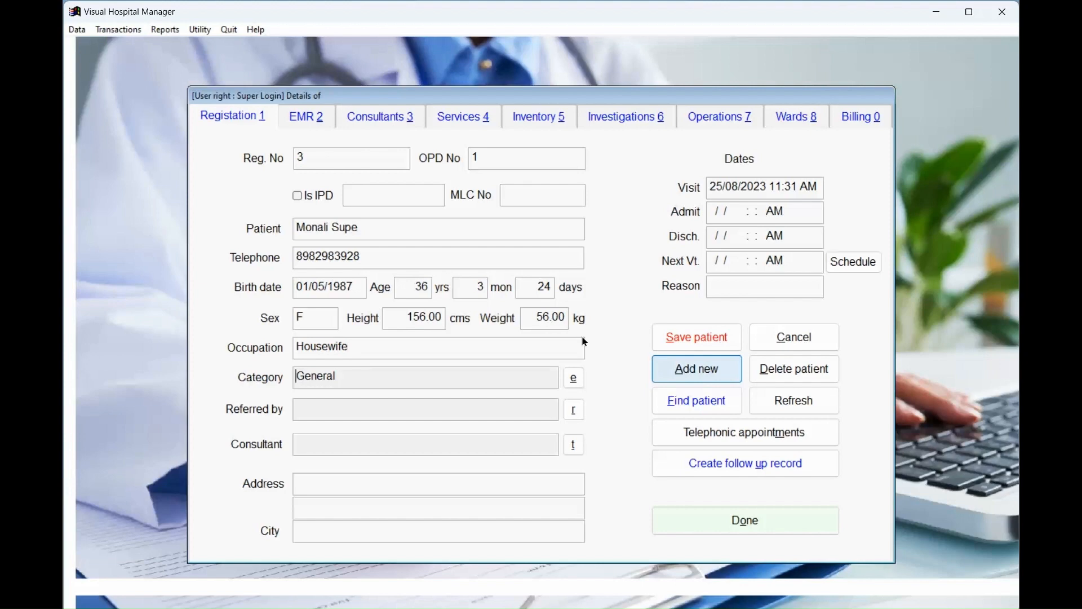
# Set category General, choose the referring doctor, and assign the first listed consultant.
pyautogui.click(574, 380)
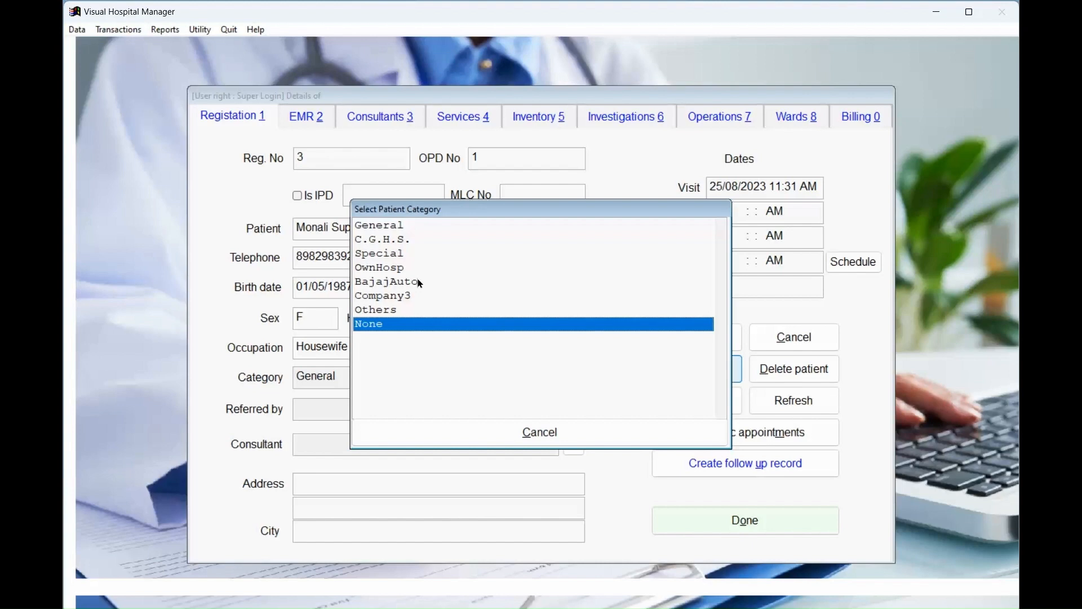
pyautogui.click(403, 225)
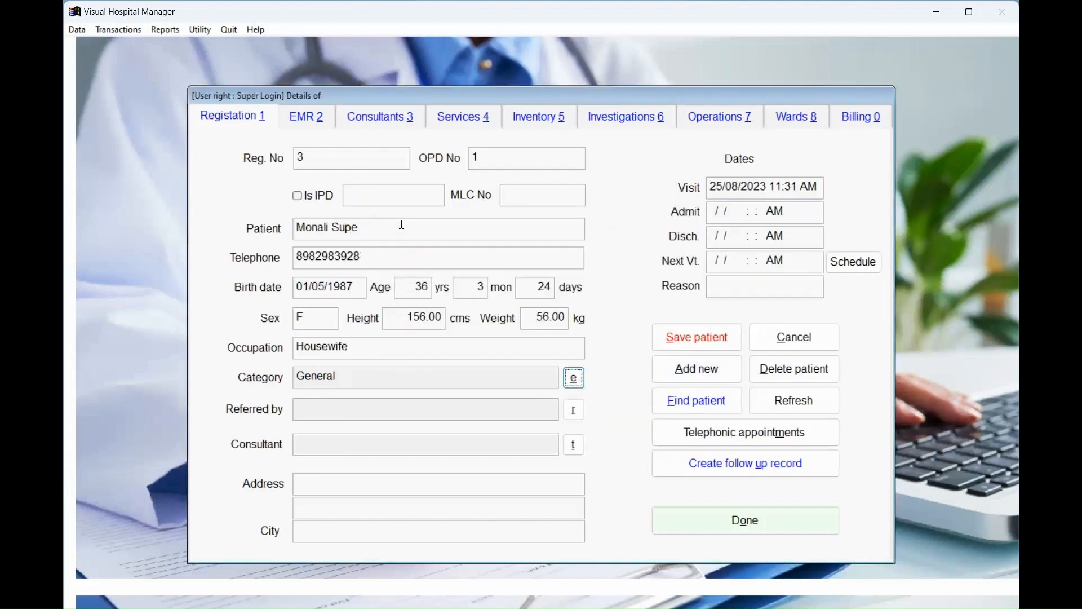
pyautogui.click(570, 411)
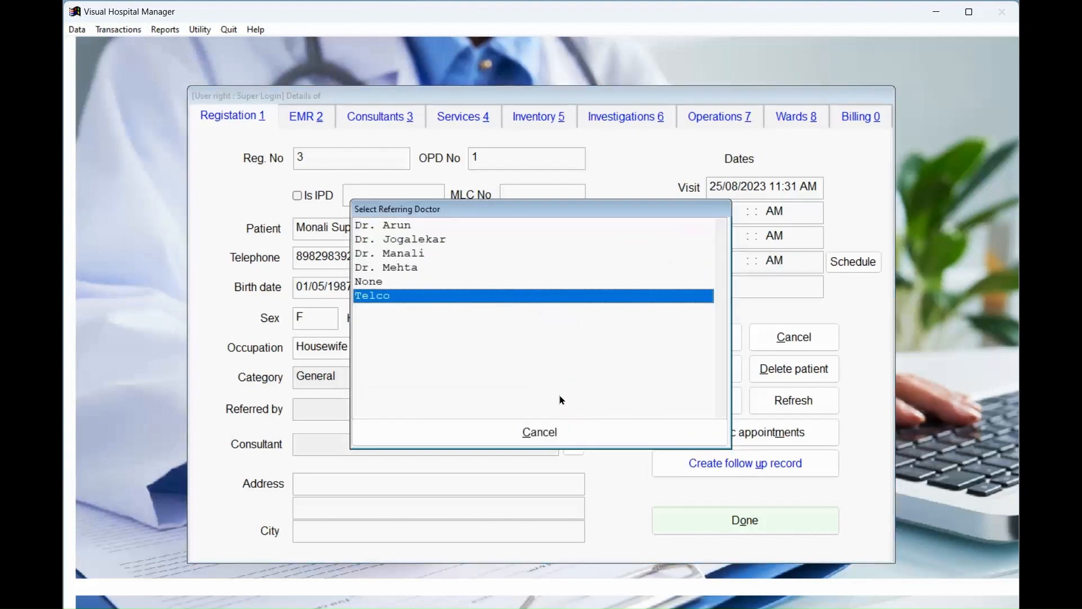
pyautogui.click(424, 250)
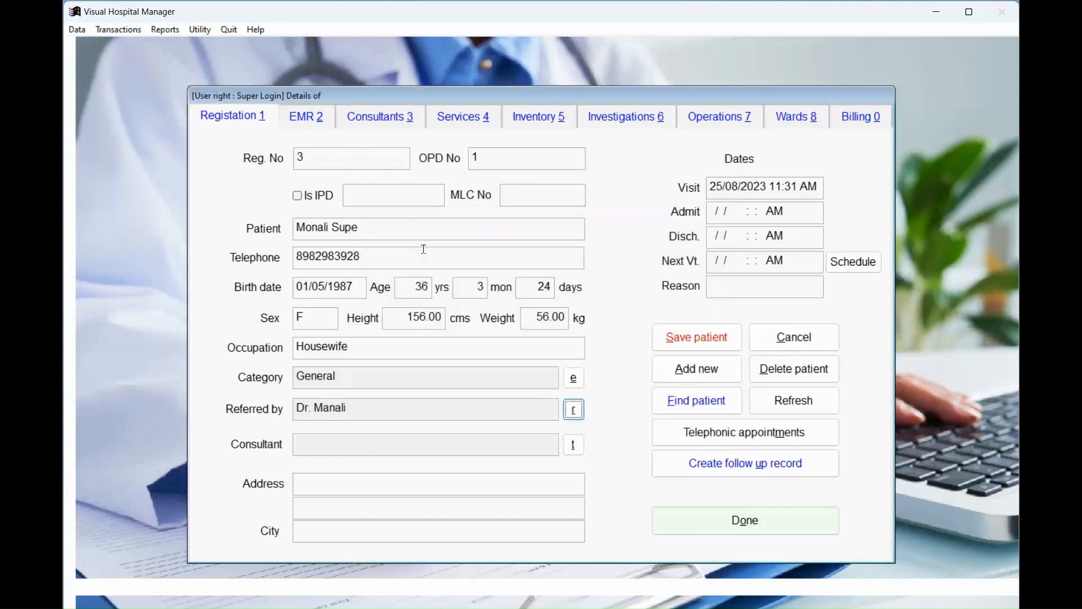
pyautogui.click(575, 445)
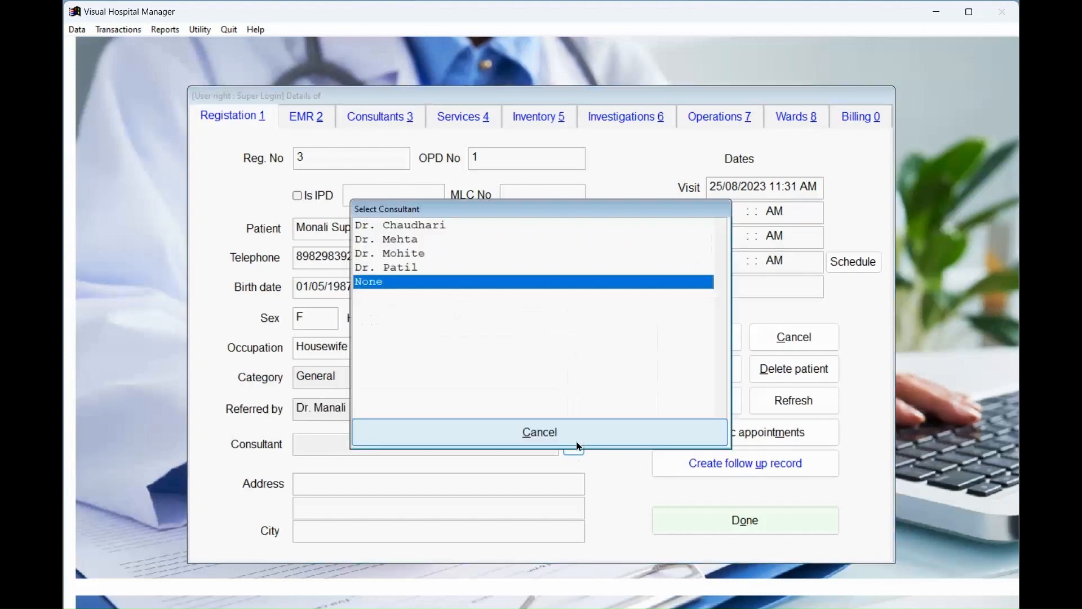
pyautogui.click(425, 226)
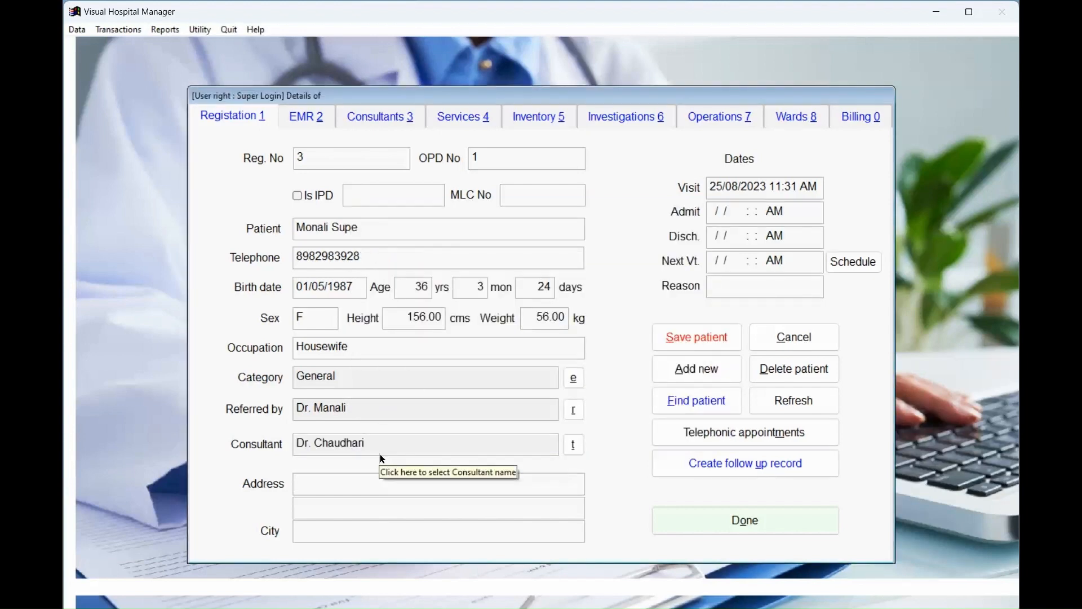
# Enter the patient's address and city, admit date 25/08/2023 12:30, and save the patient.
pyautogui.write('Swar')
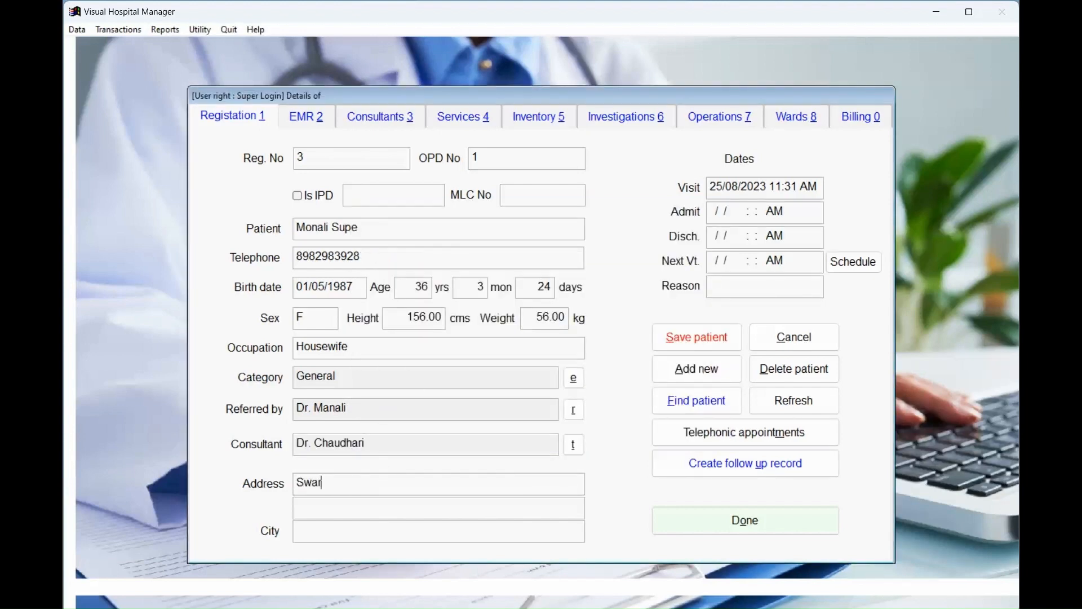
pyautogui.write('gate')
pyautogui.press('Tab')
pyautogui.press('Tab')
pyautogui.write('Pune')
pyautogui.write('25/08/2')
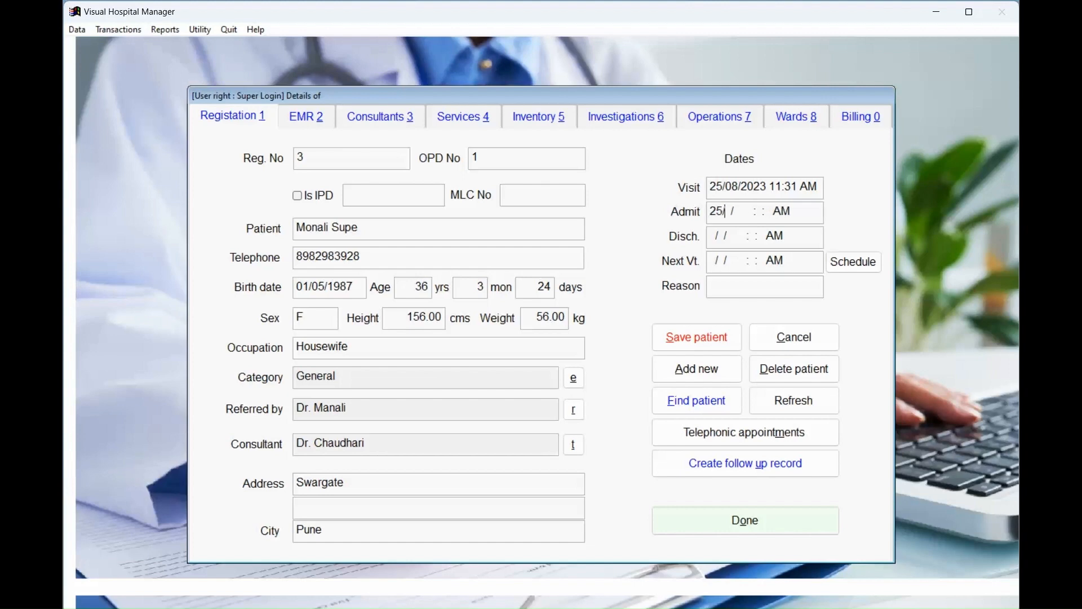
pyautogui.write('023 12:30')
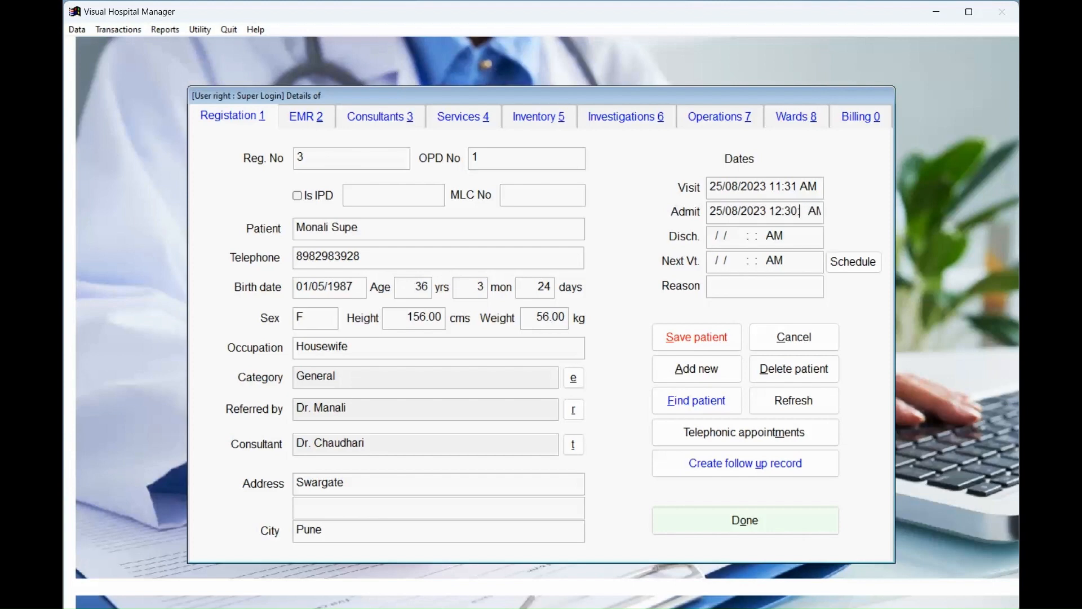
pyautogui.hotkey('alt', 's')
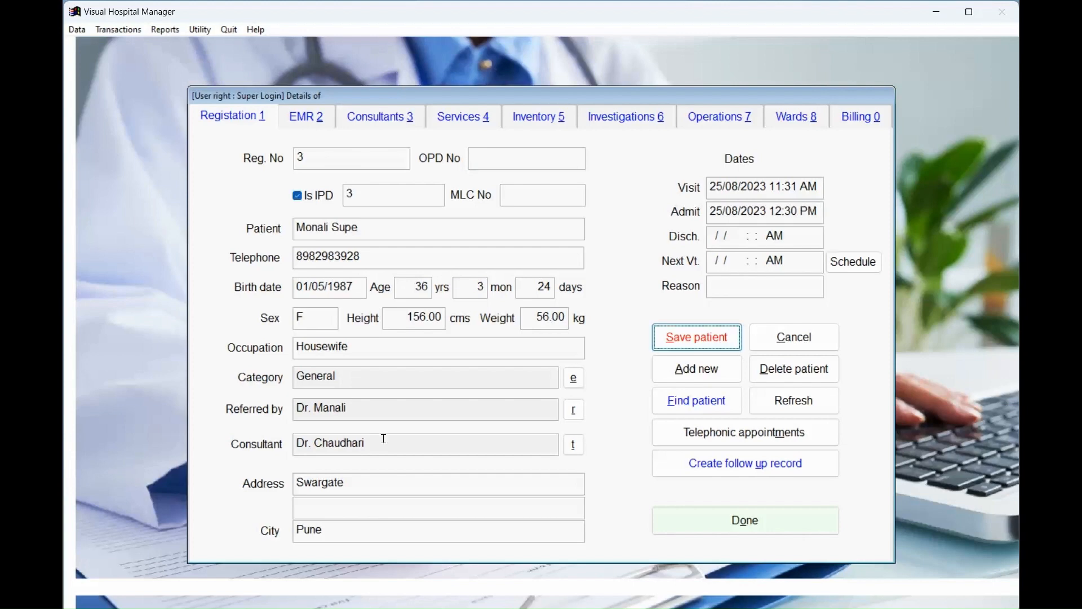
pyautogui.click(729, 338)
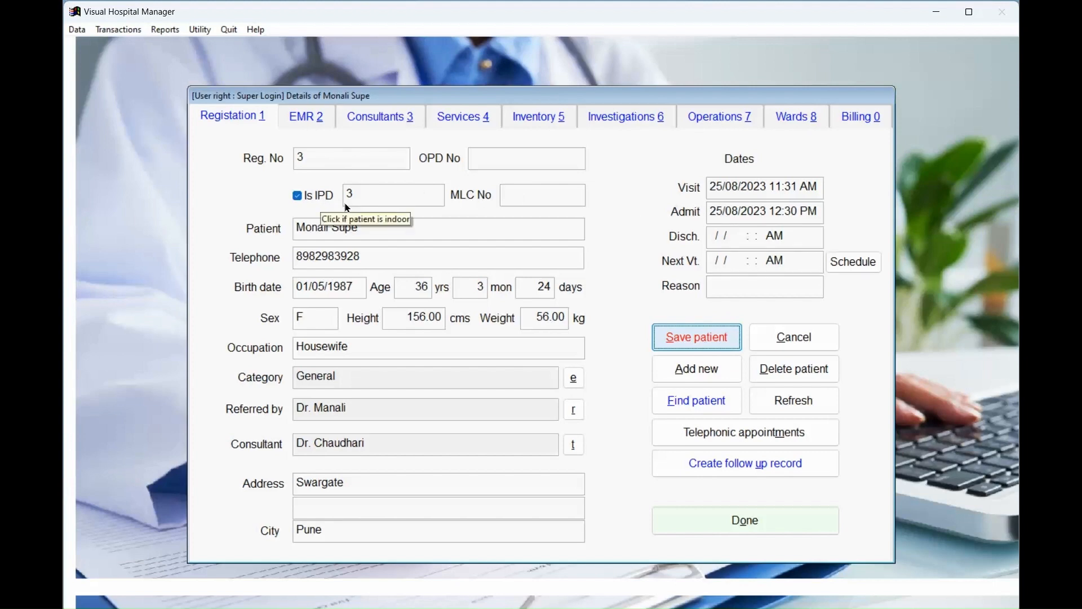
# From EMR 2, open the Complaints clicking entry form for the Indoor clinic dated 25/08/2023.
pyautogui.click(314, 122)
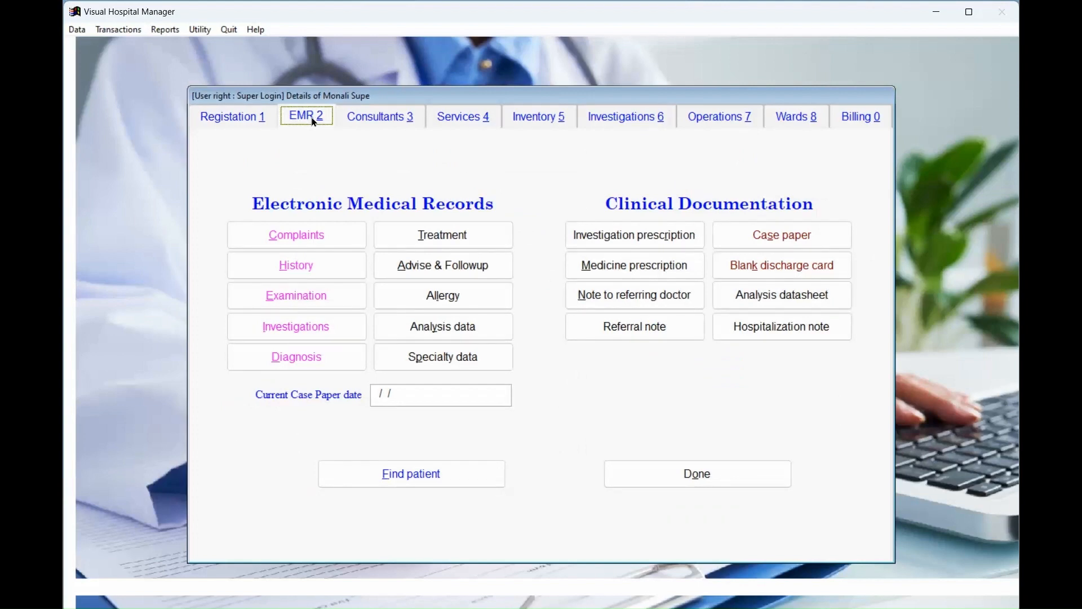
pyautogui.click(300, 234)
pyautogui.click(482, 226)
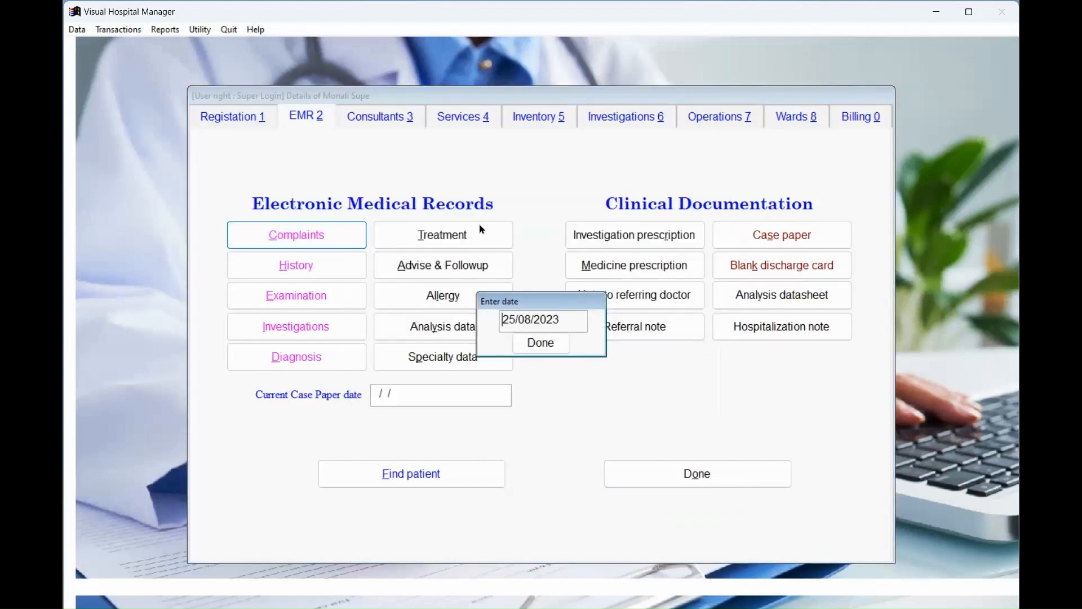
pyautogui.press('Return')
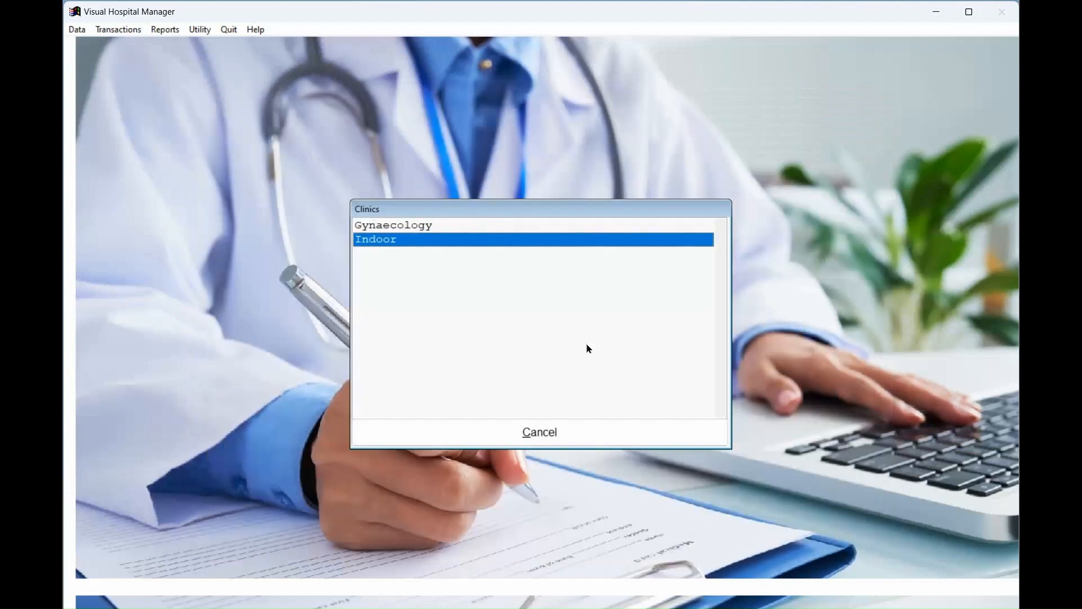
pyautogui.press('Return')
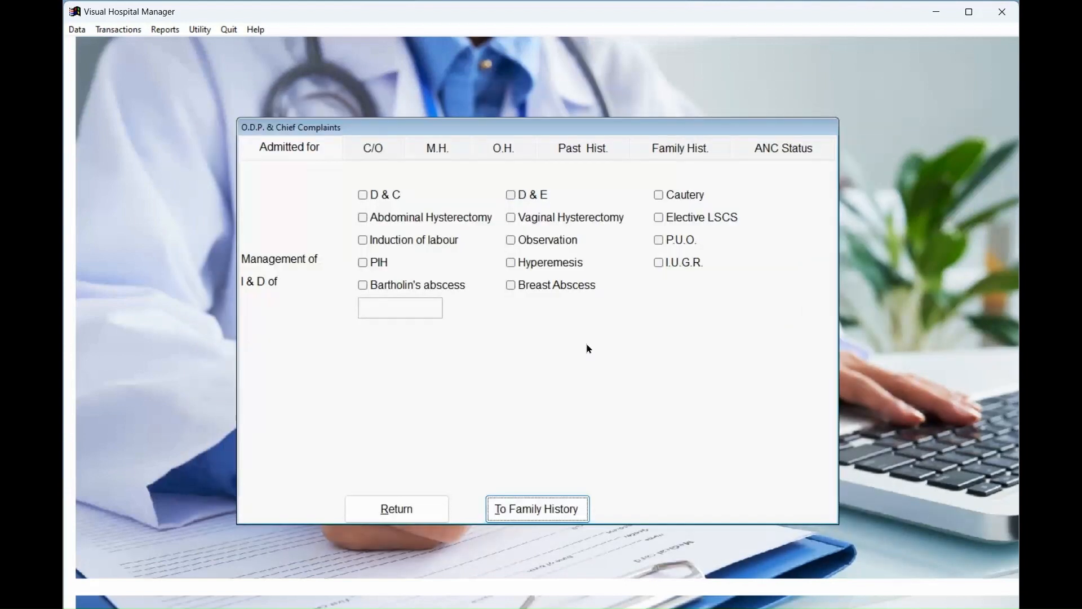
# Tick D & C and Induction of labour as admission reasons, and enter Yes for labour pains.
pyautogui.click(364, 198)
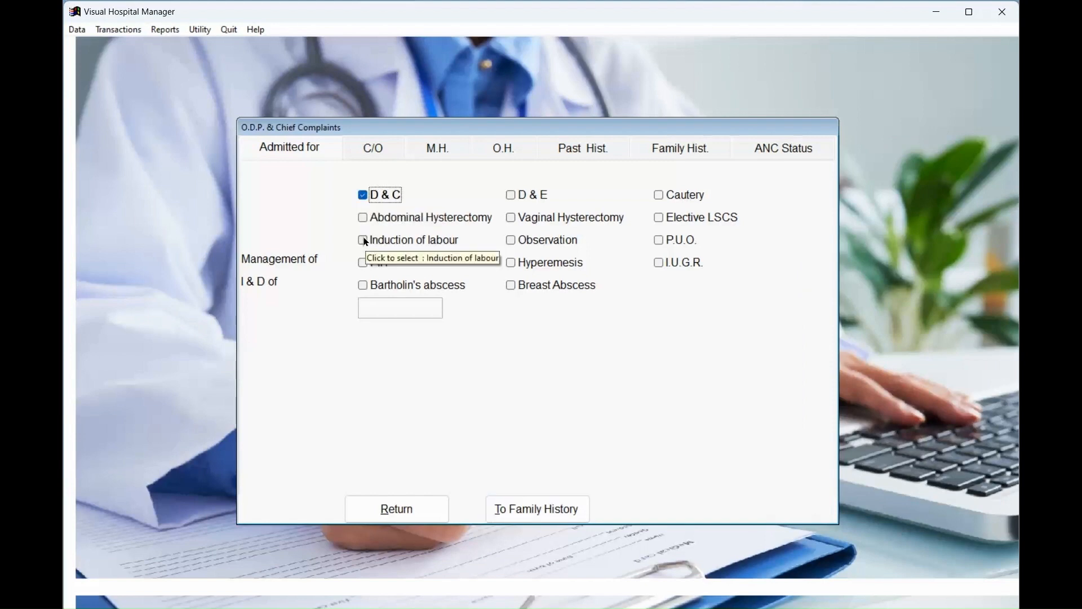
pyautogui.click(365, 242)
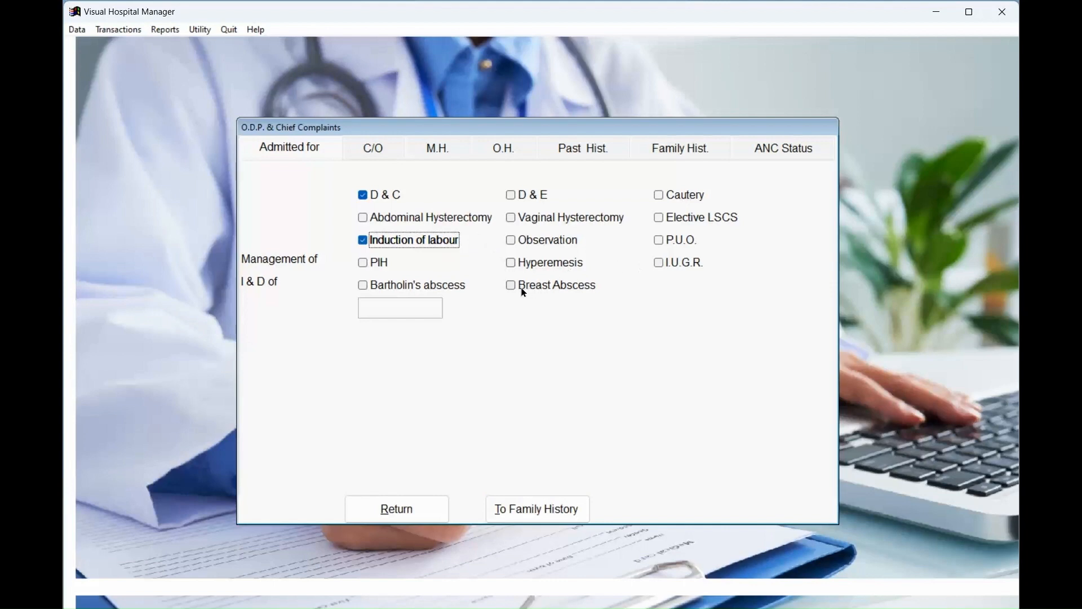
pyautogui.click(363, 286)
pyautogui.click(373, 151)
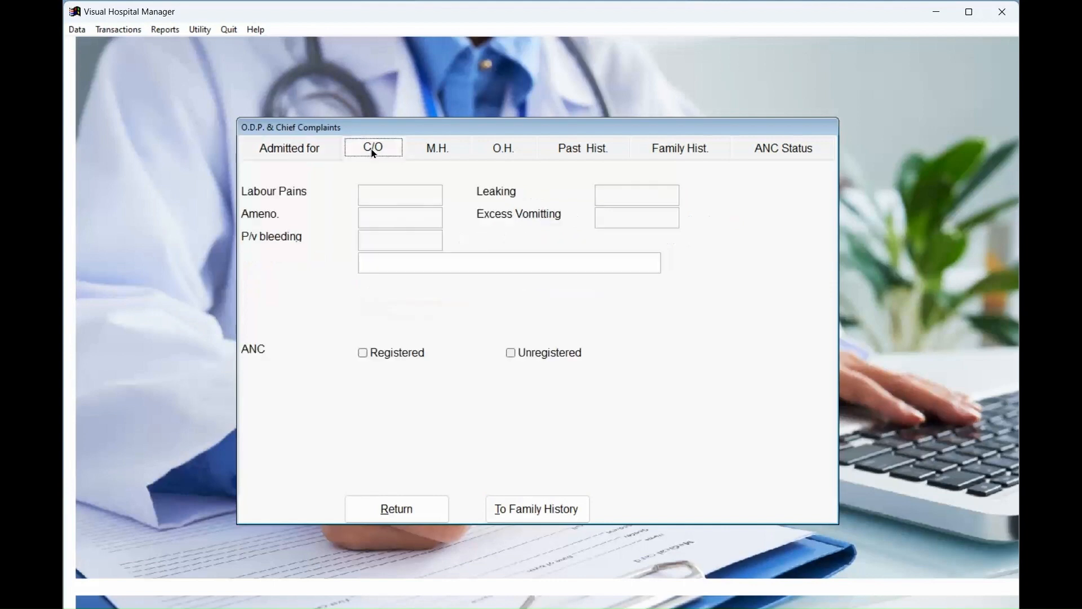
pyautogui.click(395, 192)
pyautogui.write('Yes')
# Mark LMP Not Known and 1st pregnancy Abortion, then continue to family history, replacing earlier findings.
pyautogui.click(443, 148)
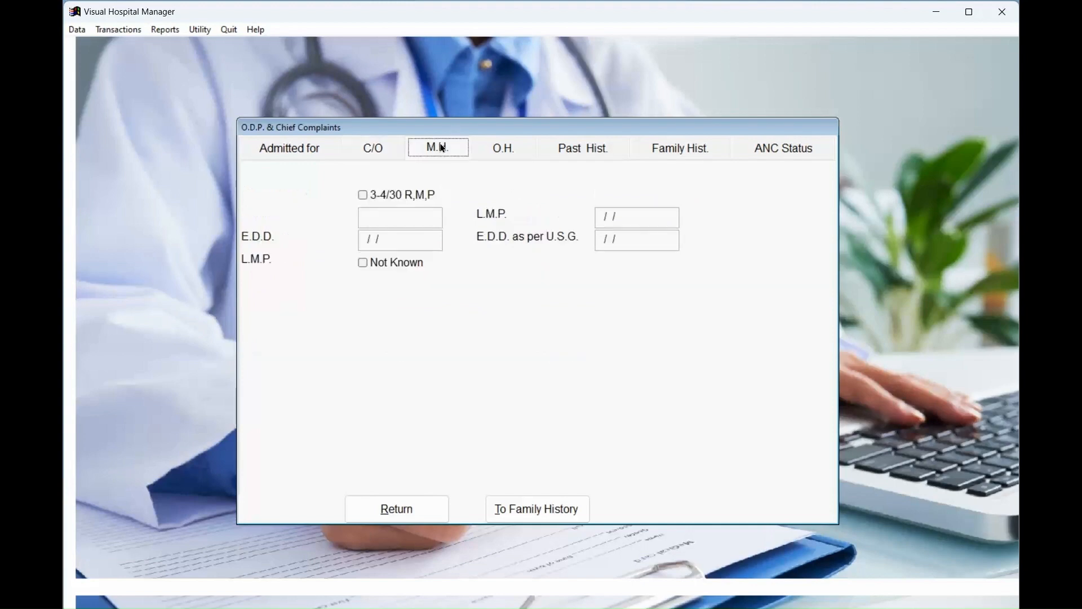
pyautogui.click(372, 267)
pyautogui.click(505, 148)
pyautogui.click(371, 245)
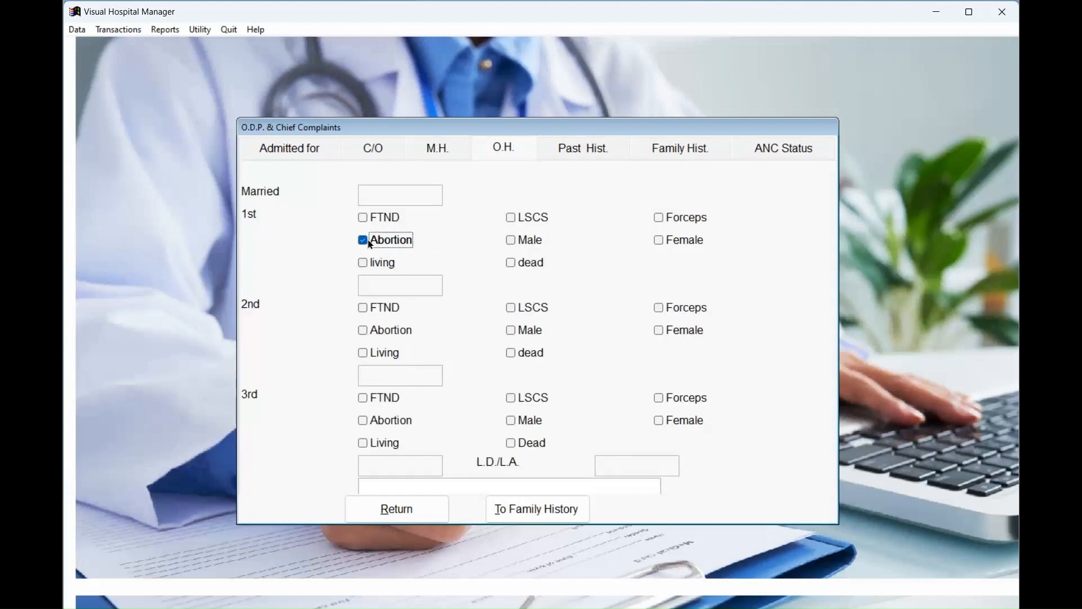
pyautogui.click(516, 504)
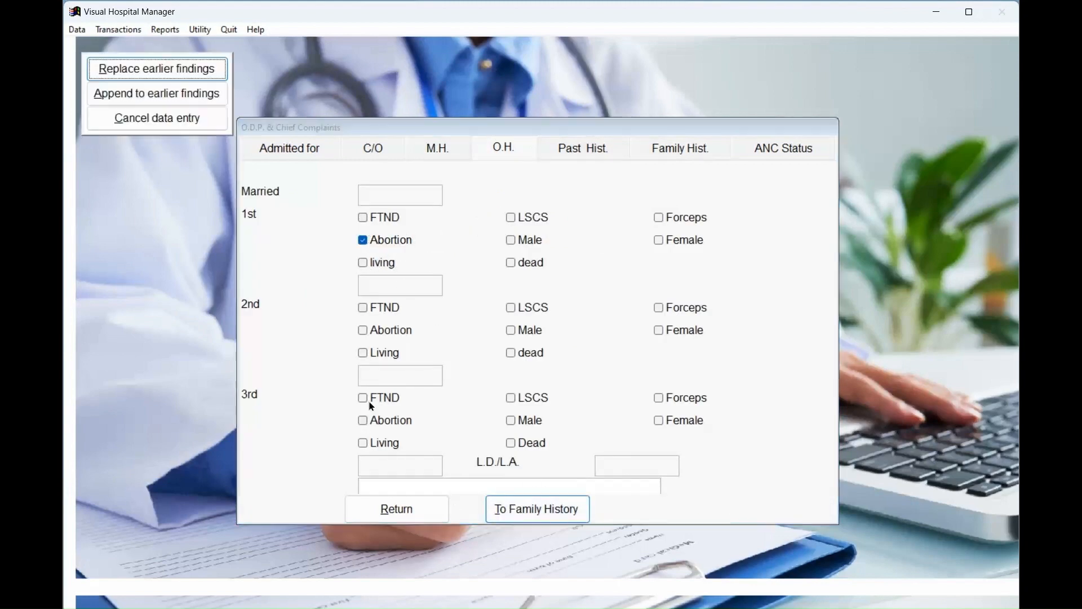
pyautogui.click(182, 73)
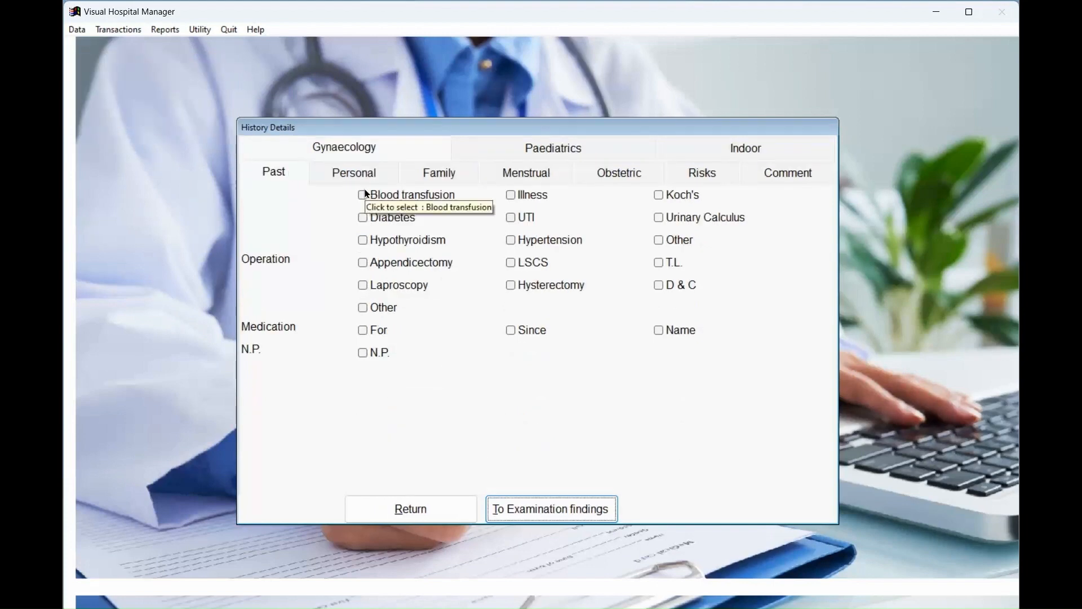
# Record past diabetes and appendicectomy, plus education 12th, House-Wife, Mixed diet and Regular sexual contact.
pyautogui.click(363, 219)
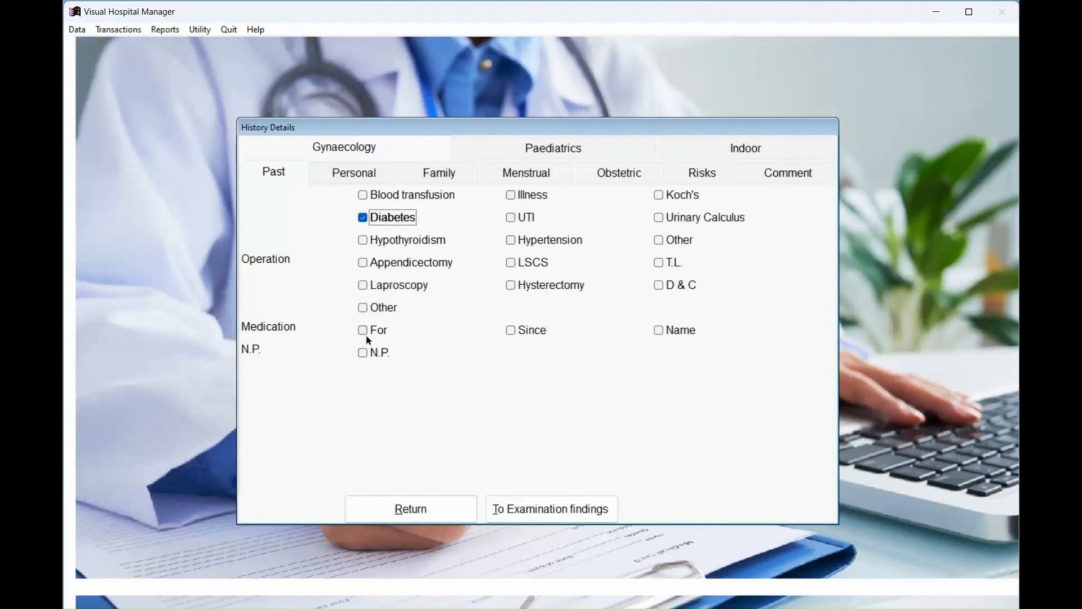
pyautogui.click(364, 263)
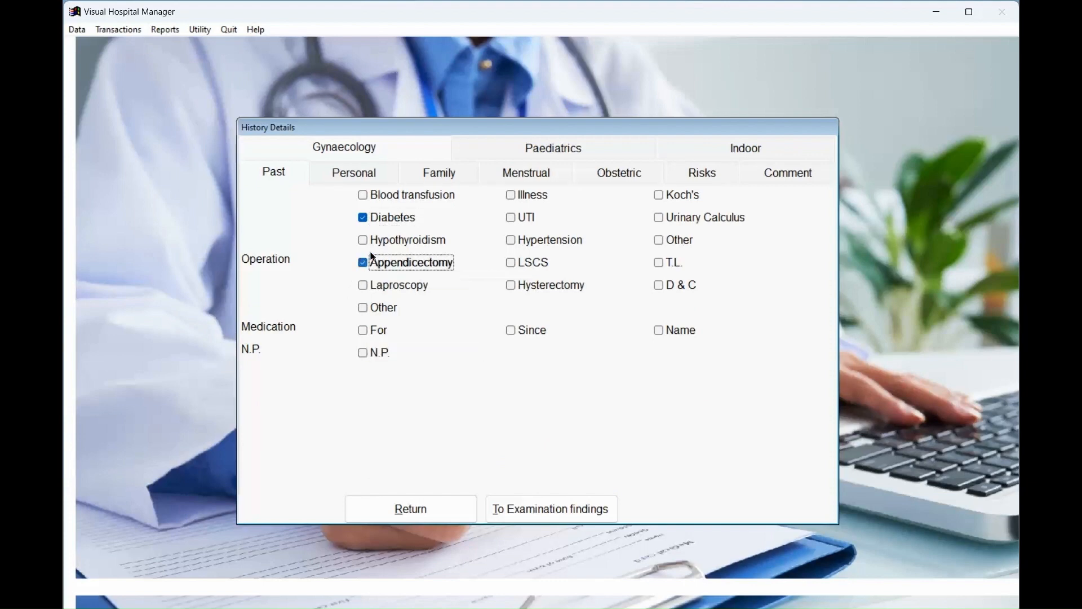
pyautogui.click(365, 175)
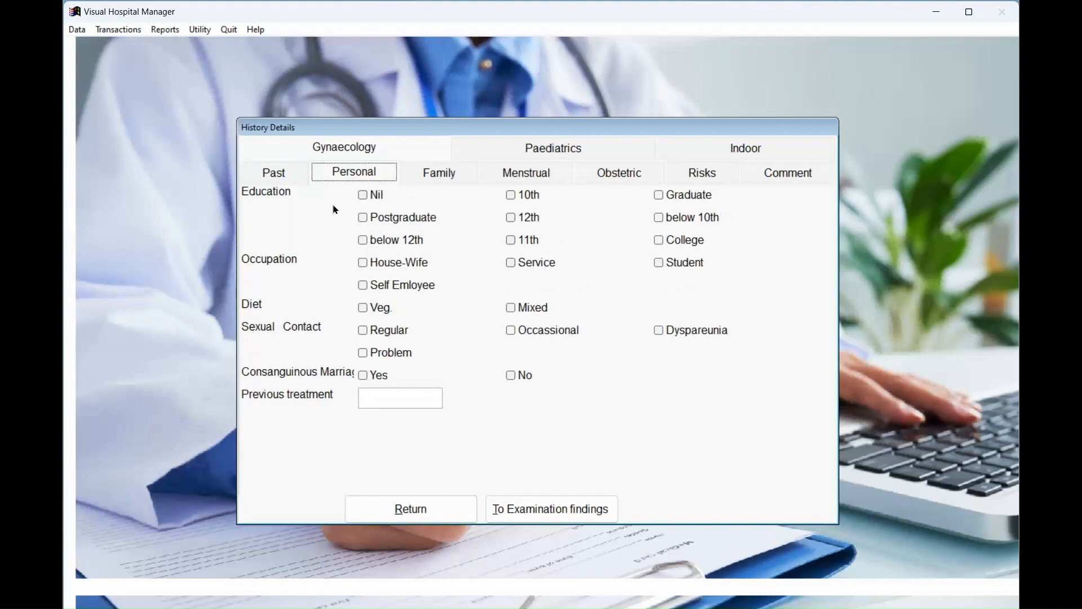
pyautogui.click(511, 218)
pyautogui.click(365, 264)
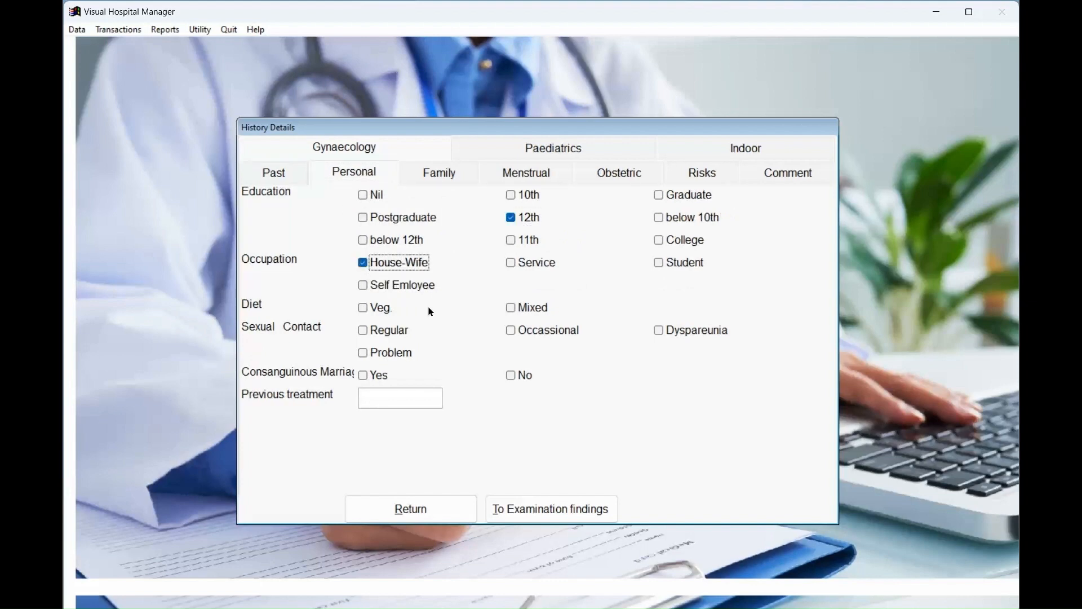
pyautogui.click(512, 310)
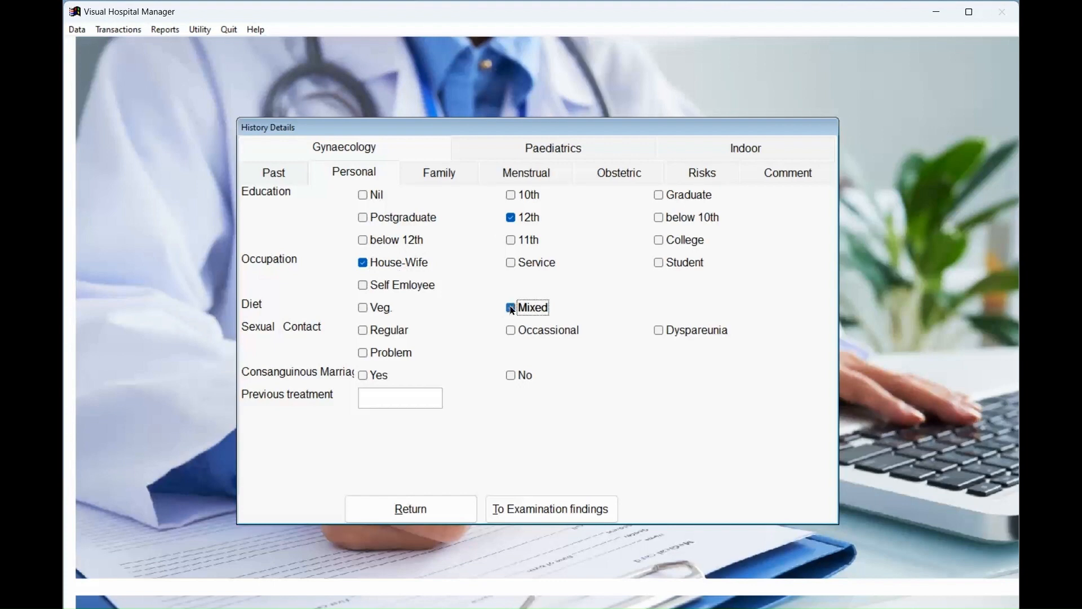
pyautogui.click(373, 330)
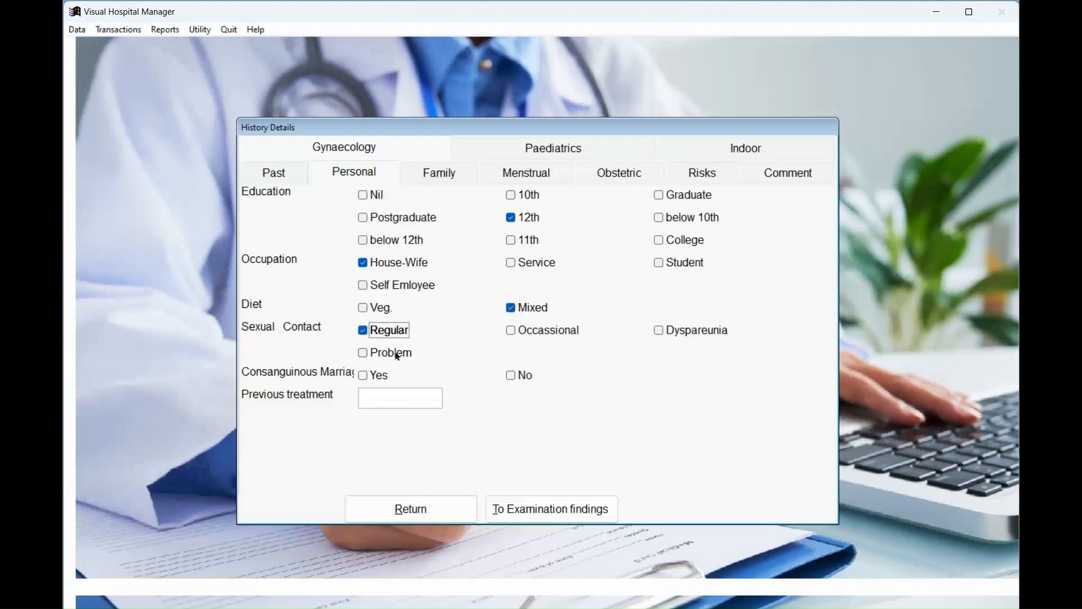
# Tick TB and Husband Night Shift in family history, then proceed, replacing earlier findings.
pyautogui.click(451, 183)
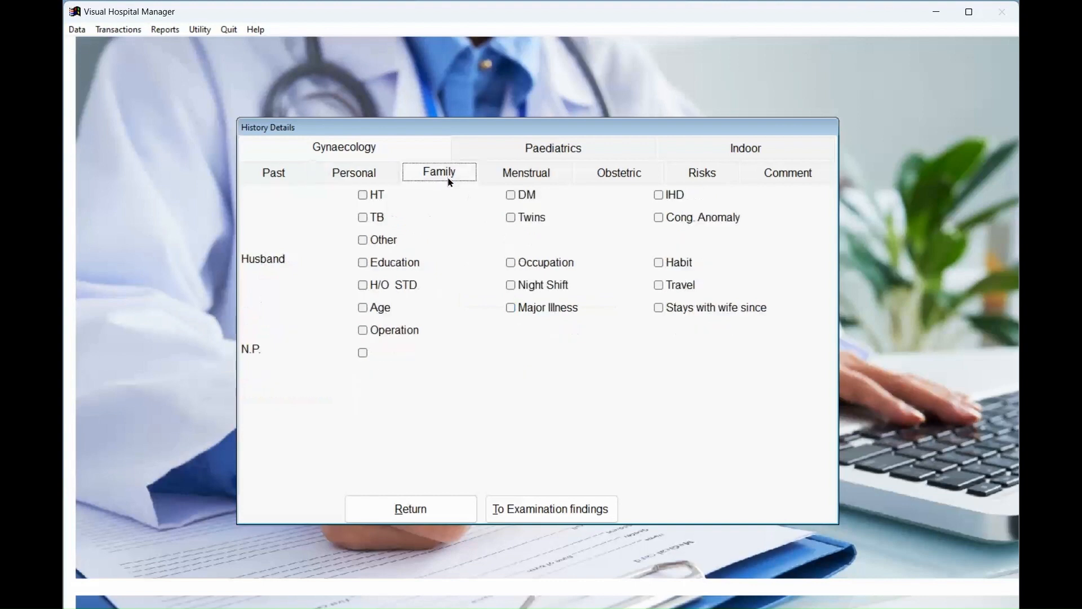
pyautogui.click(369, 220)
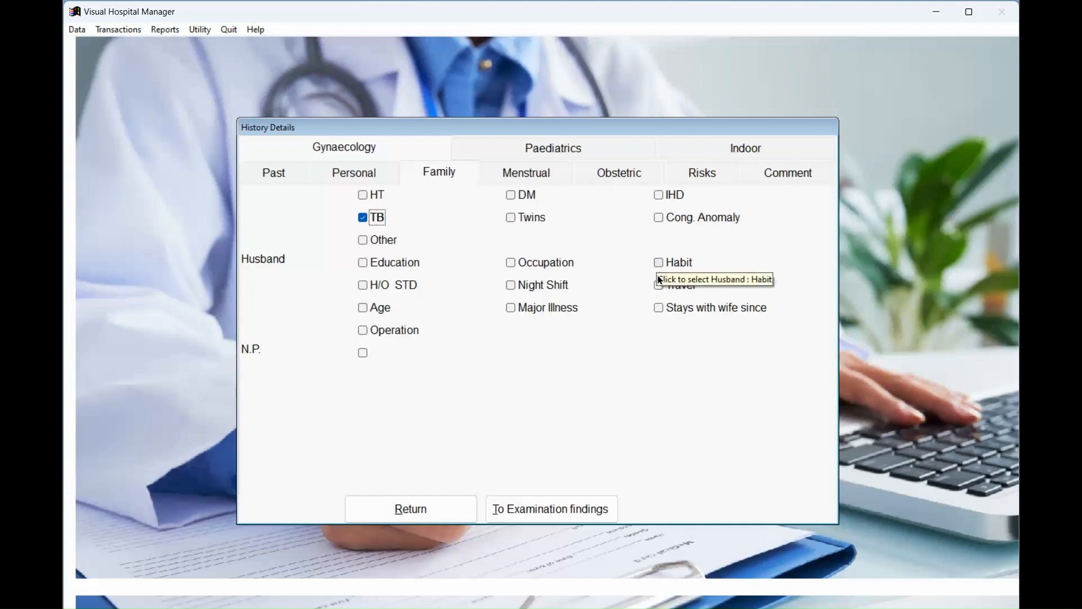
pyautogui.click(511, 287)
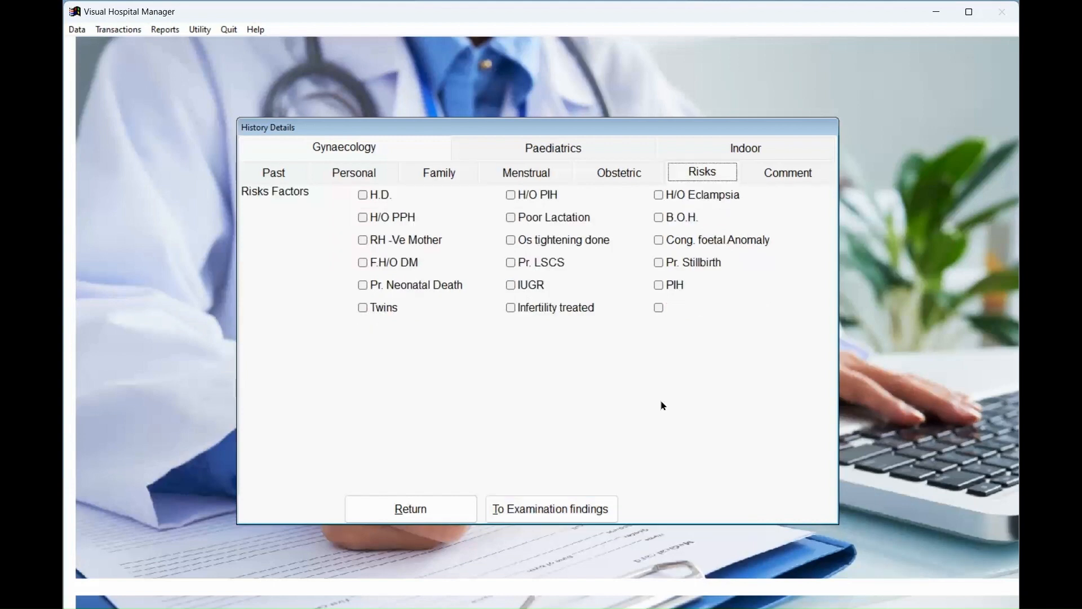
pyautogui.click(584, 509)
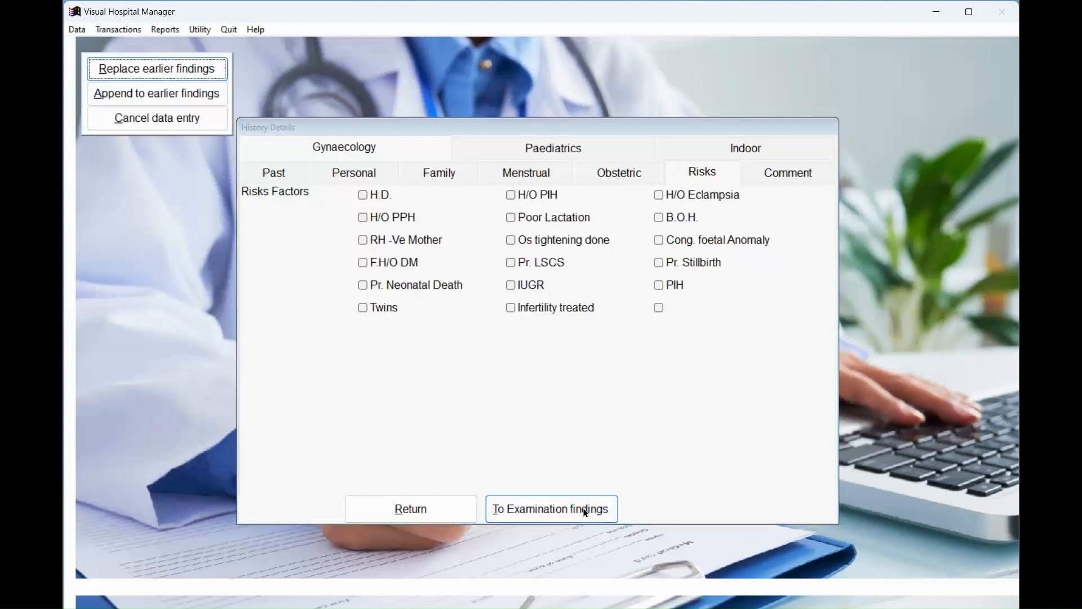
pyautogui.click(172, 79)
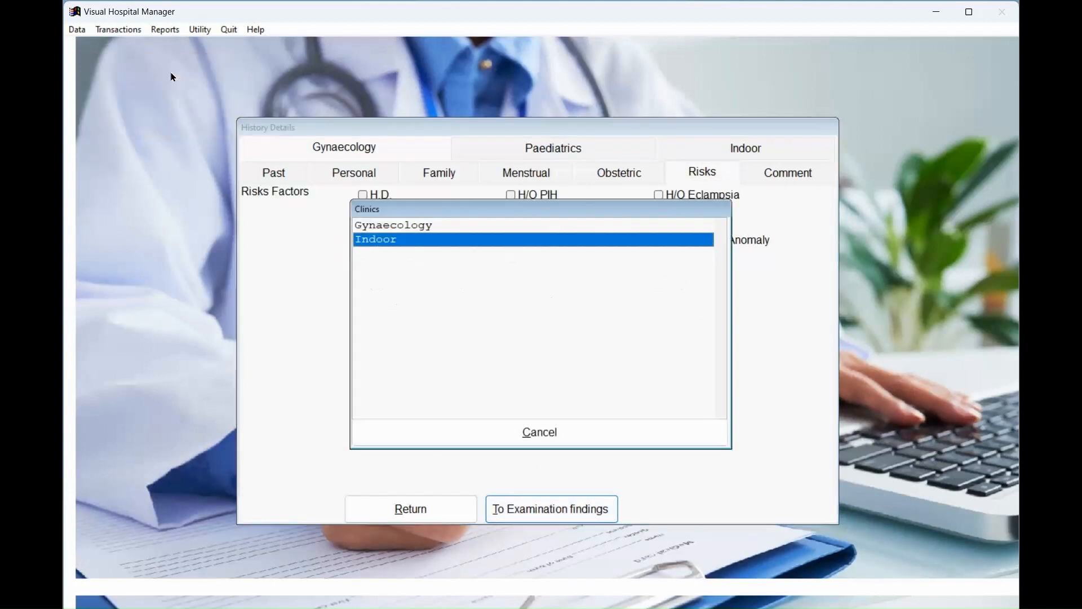
# For the Indoor clinic, record good general condition, moist pink tongue, oedema present and mild contractions.
pyautogui.click(412, 240)
pyautogui.click(363, 195)
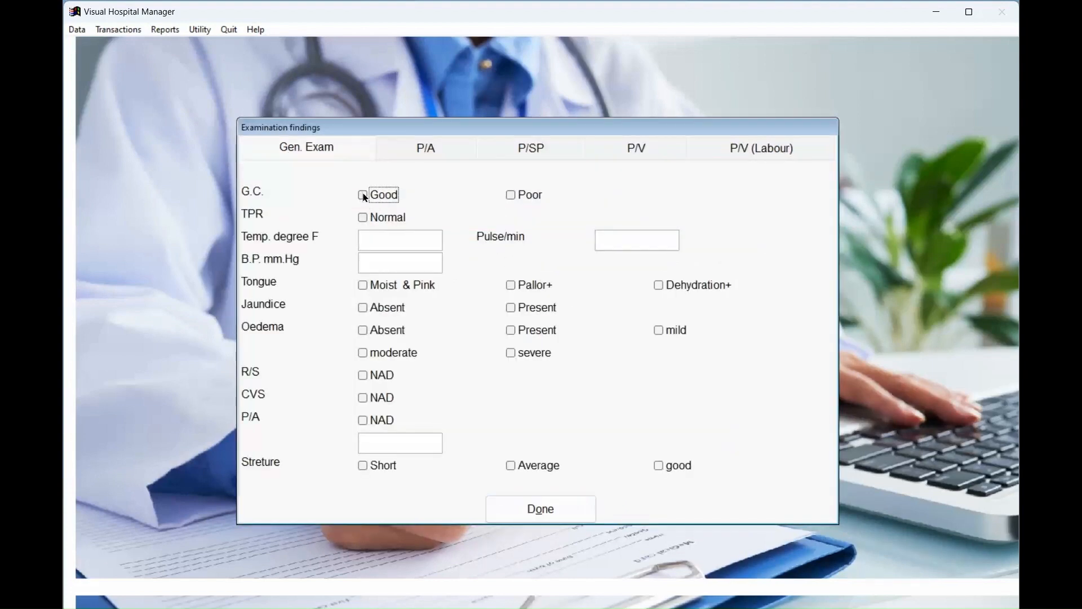
pyautogui.click(363, 285)
pyautogui.click(363, 330)
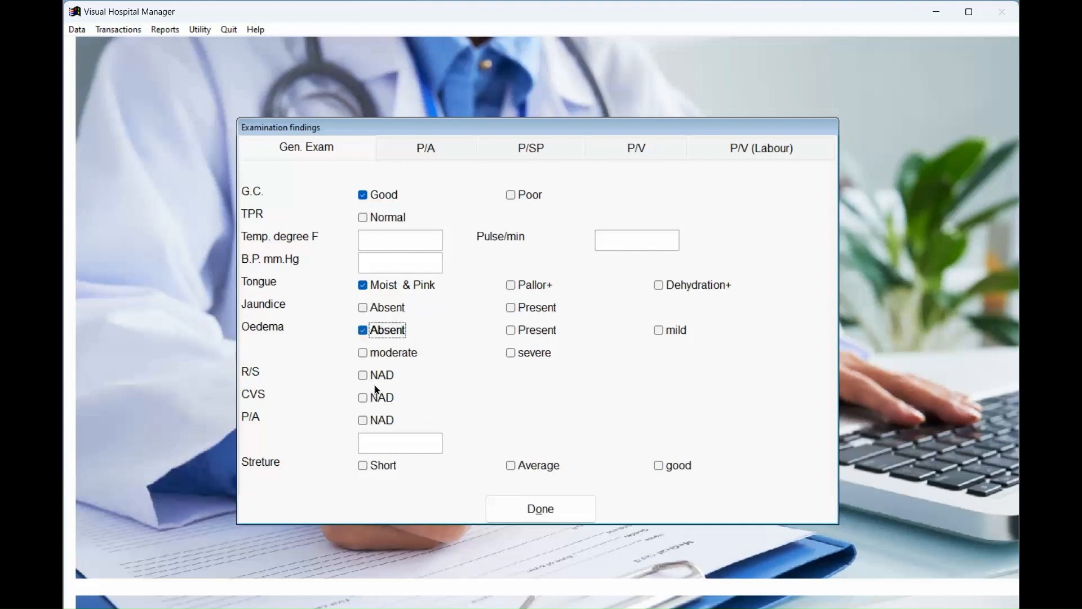
pyautogui.click(511, 331)
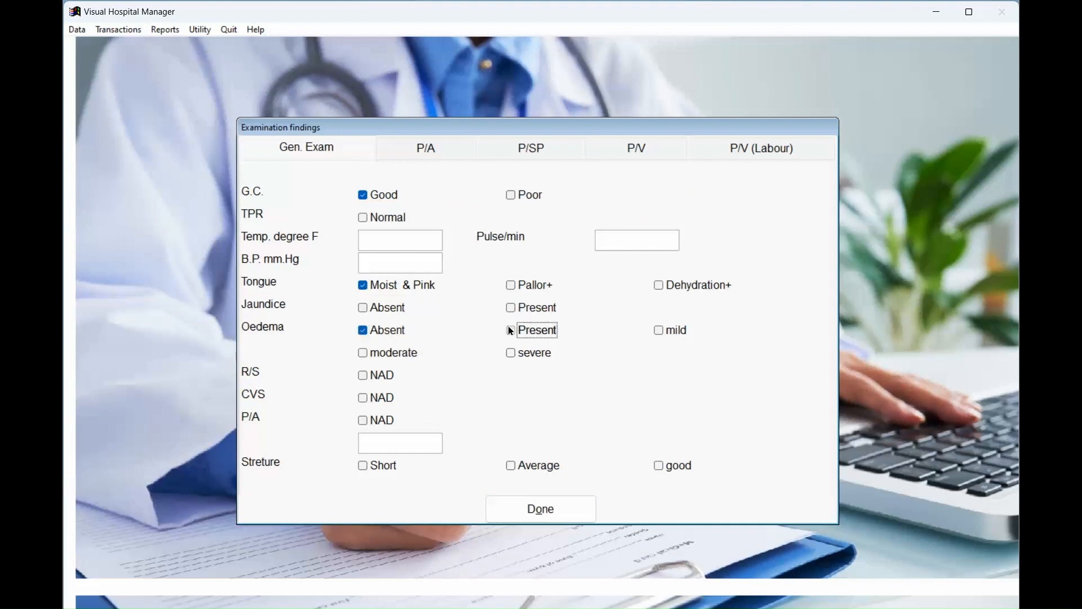
pyautogui.click(374, 332)
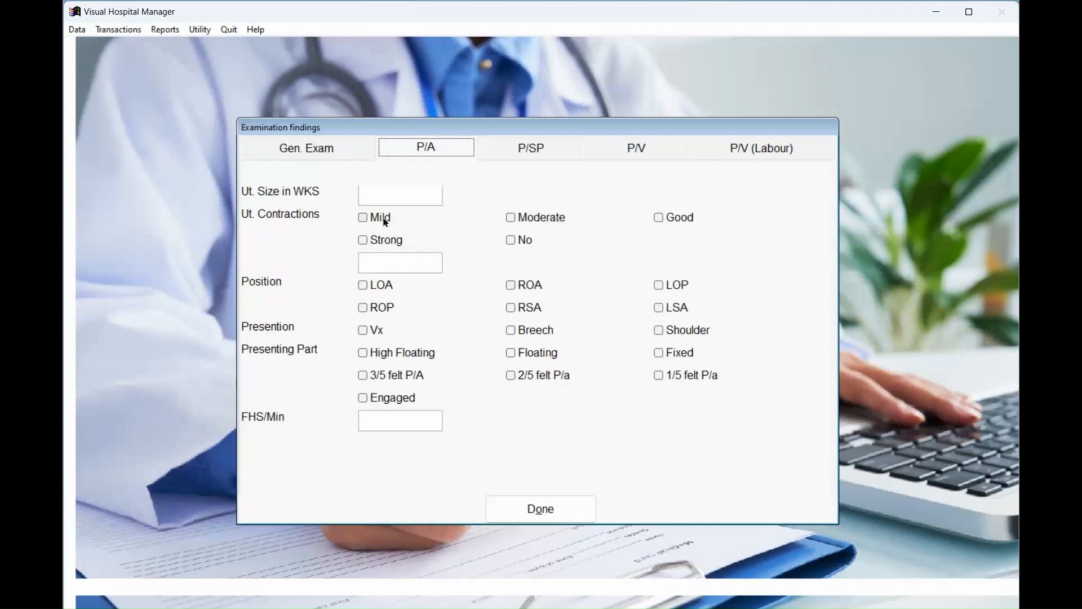
pyautogui.click(386, 220)
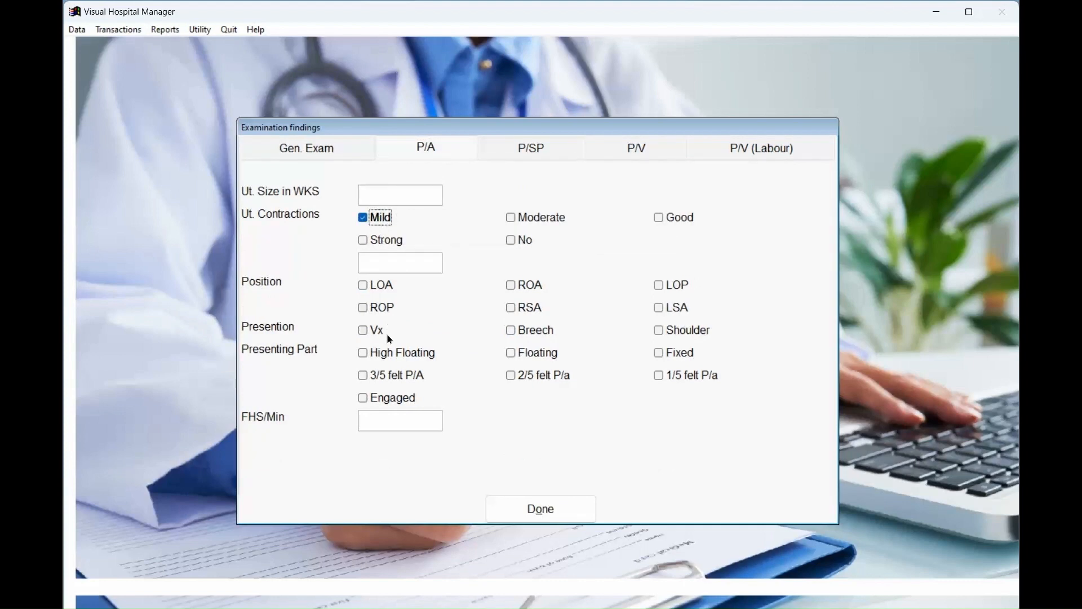
# Mark P/SP NAD, os closed, membranes and moulding present, foul-smelling liquor; save, replacing earlier findings.
pyautogui.click(521, 149)
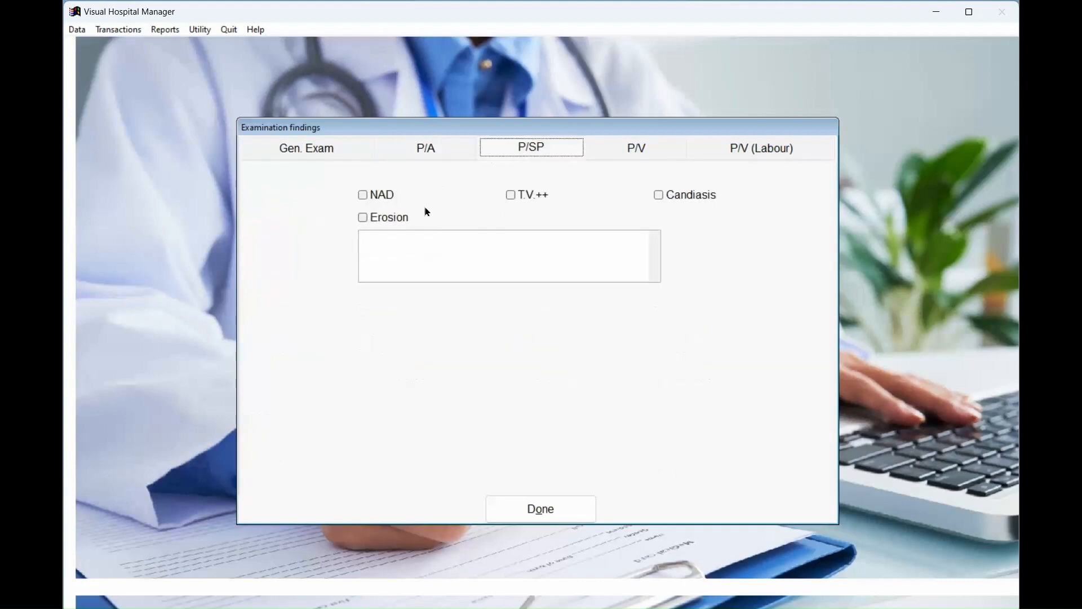
pyautogui.click(382, 196)
pyautogui.click(657, 157)
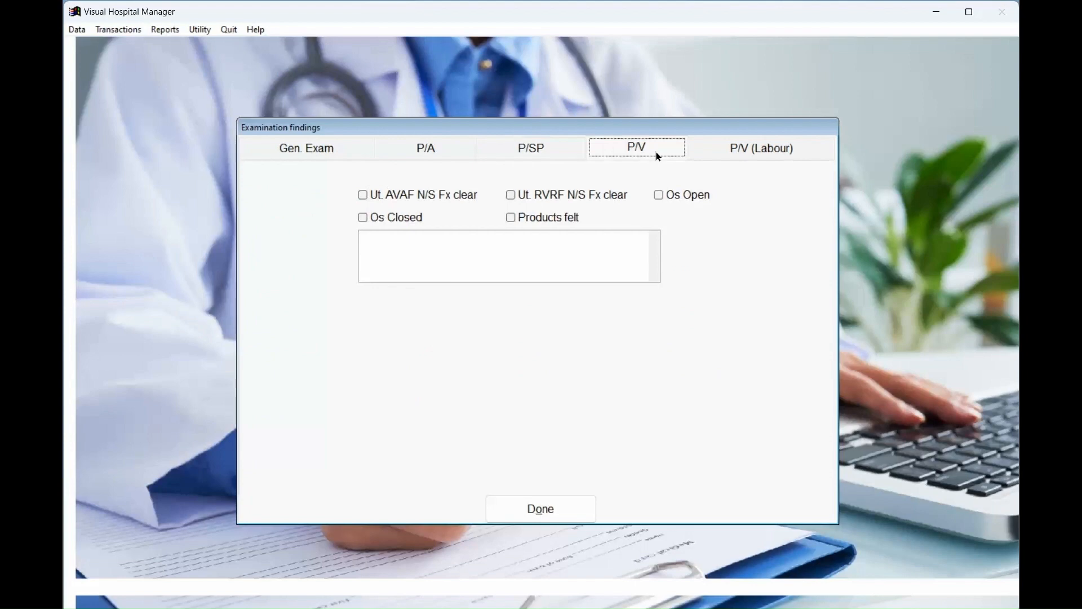
pyautogui.click(411, 218)
pyautogui.click(770, 156)
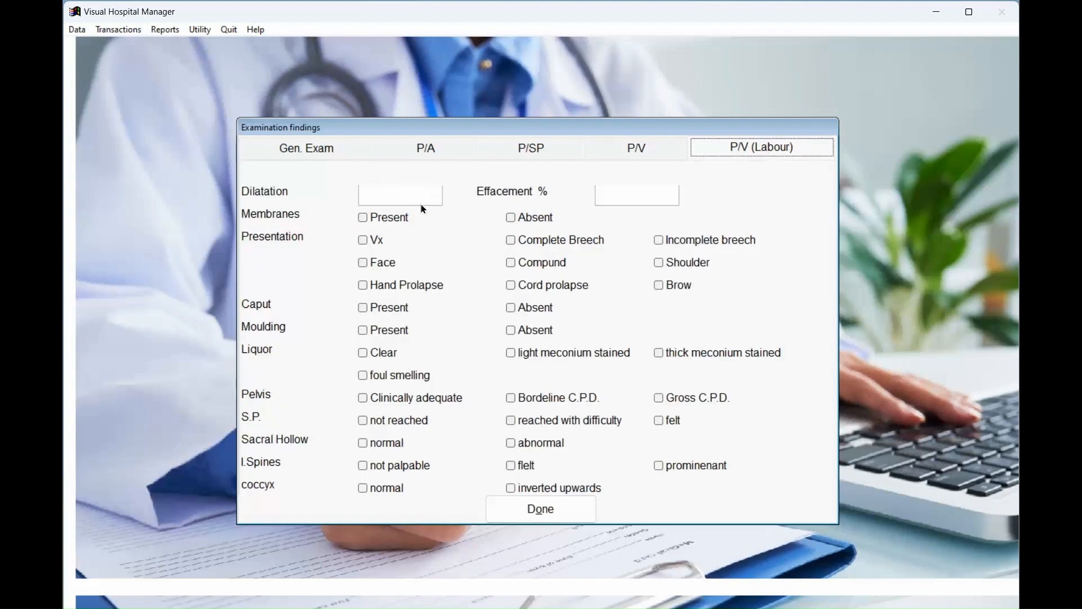
pyautogui.click(405, 219)
pyautogui.click(385, 331)
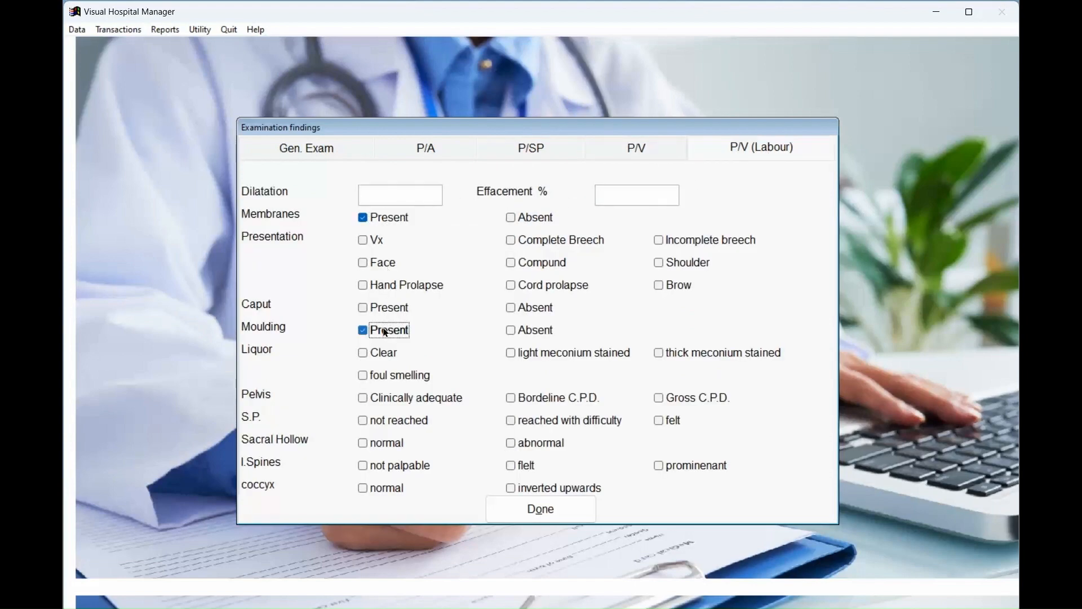
pyautogui.click(382, 376)
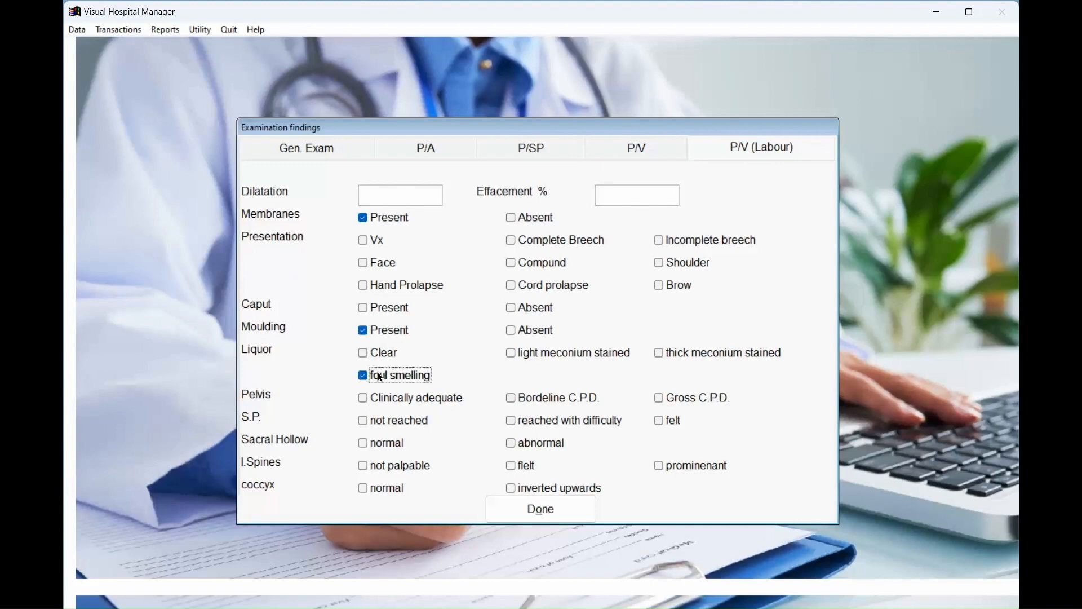
pyautogui.click(533, 511)
pyautogui.click(197, 69)
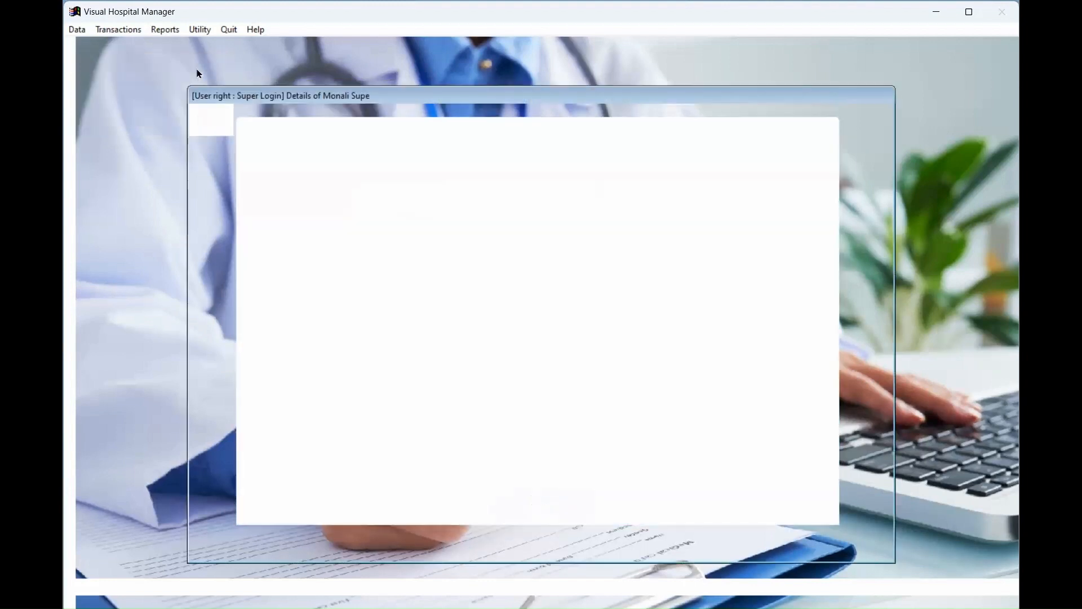
# Append a dated note to the examination findings that the patient had fainted last night, and save.
pyautogui.click(297, 295)
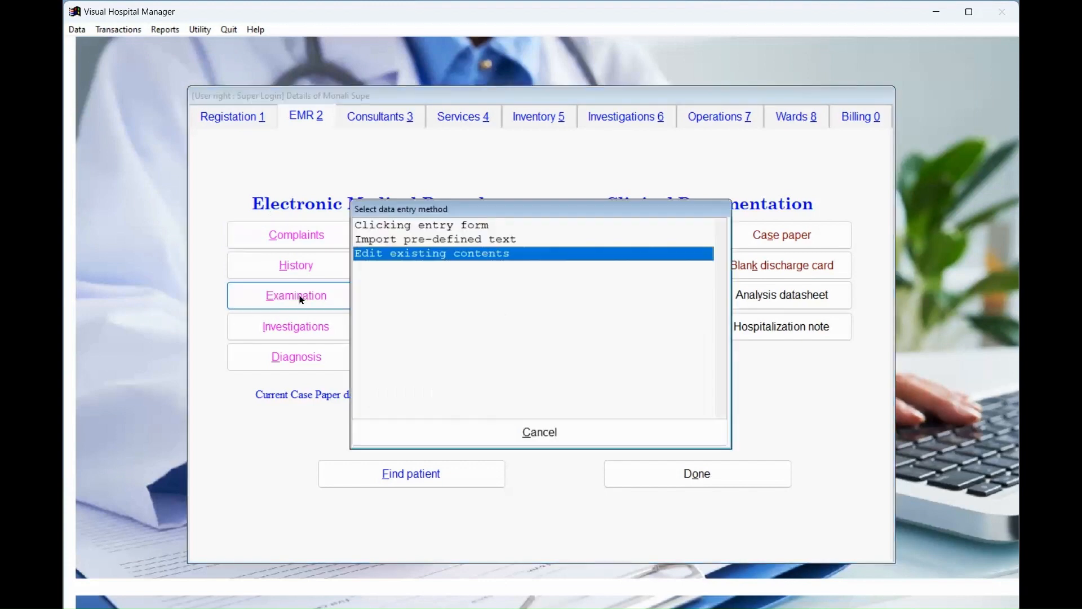
pyautogui.click(411, 252)
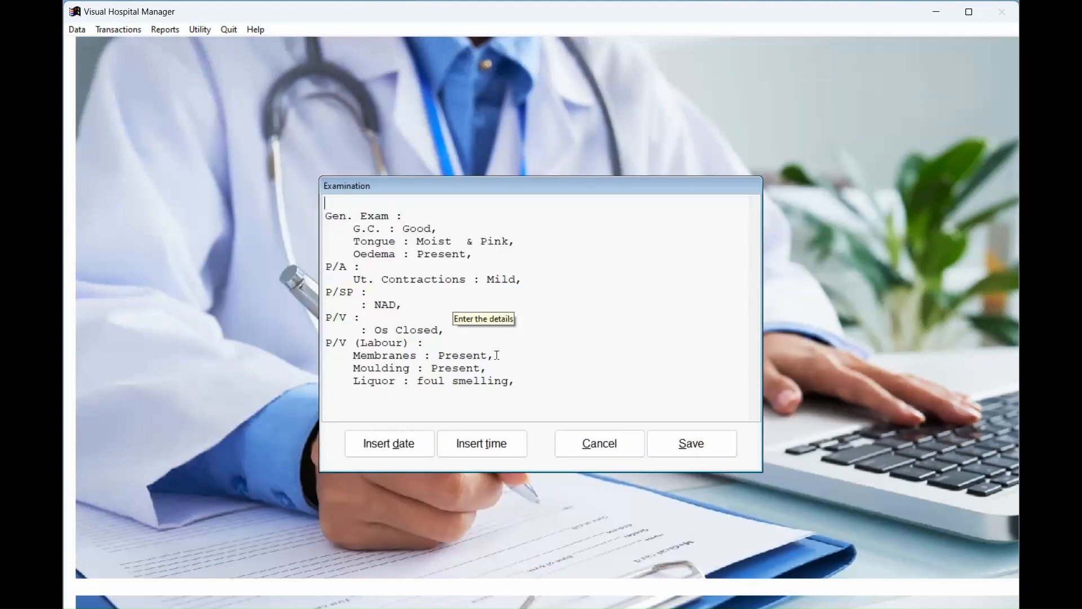
pyautogui.click(524, 384)
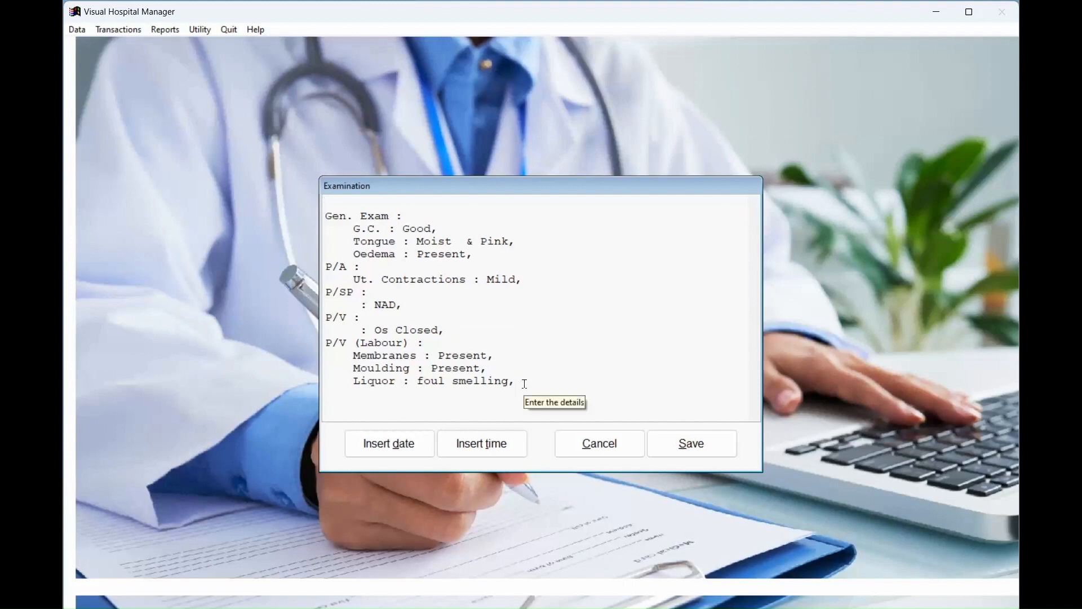
pyautogui.press('Return')
pyautogui.press('Return')
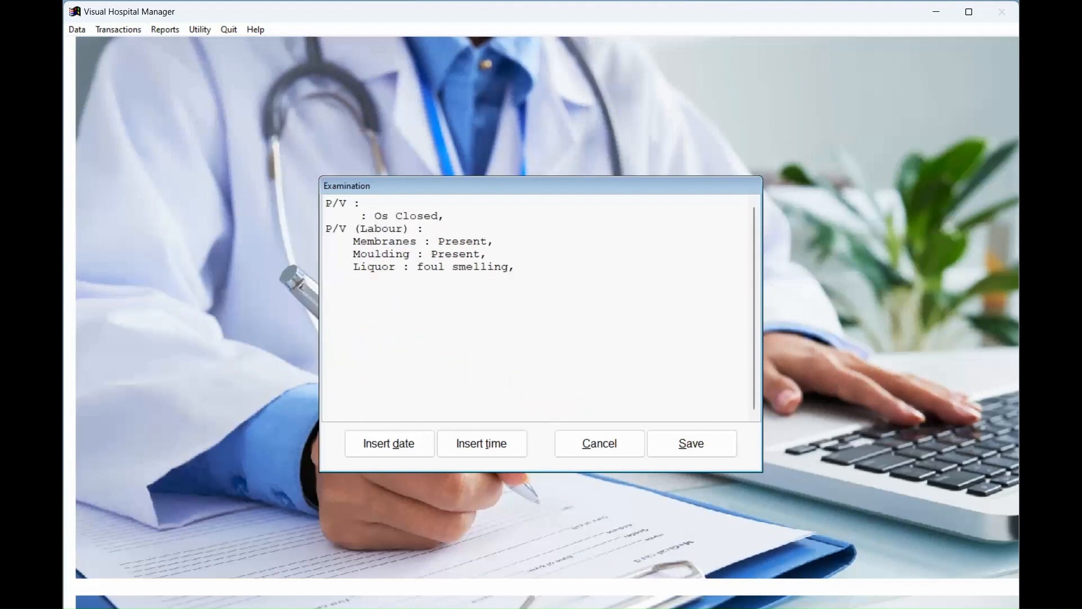
pyautogui.write('Manually neter')
pyautogui.press('BackSpace')
pyautogui.press('BackSpace')
pyautogui.press('BackSpace')
pyautogui.press('BackSpace')
pyautogui.press('BackSpace')
pyautogui.write('entered information')
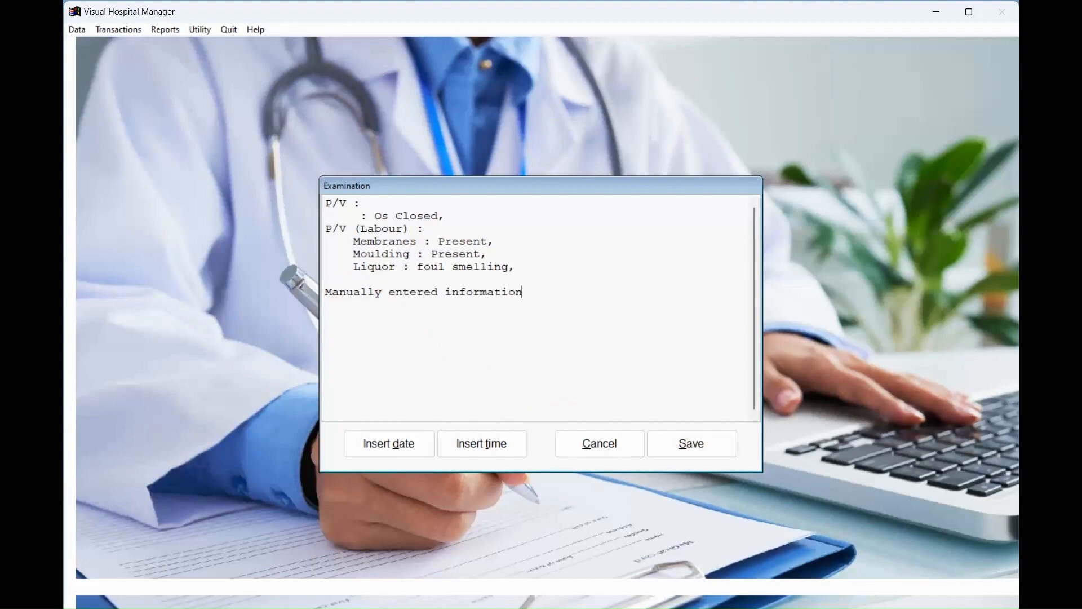
pyautogui.write(' about Examinination findings...')
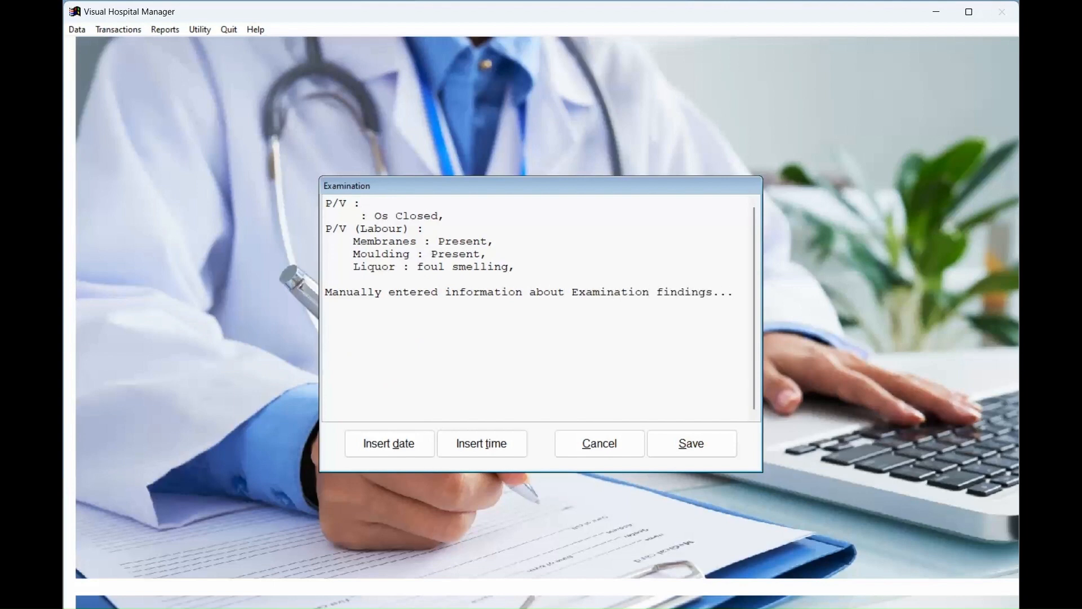
pyautogui.write('Had fainted last ni')
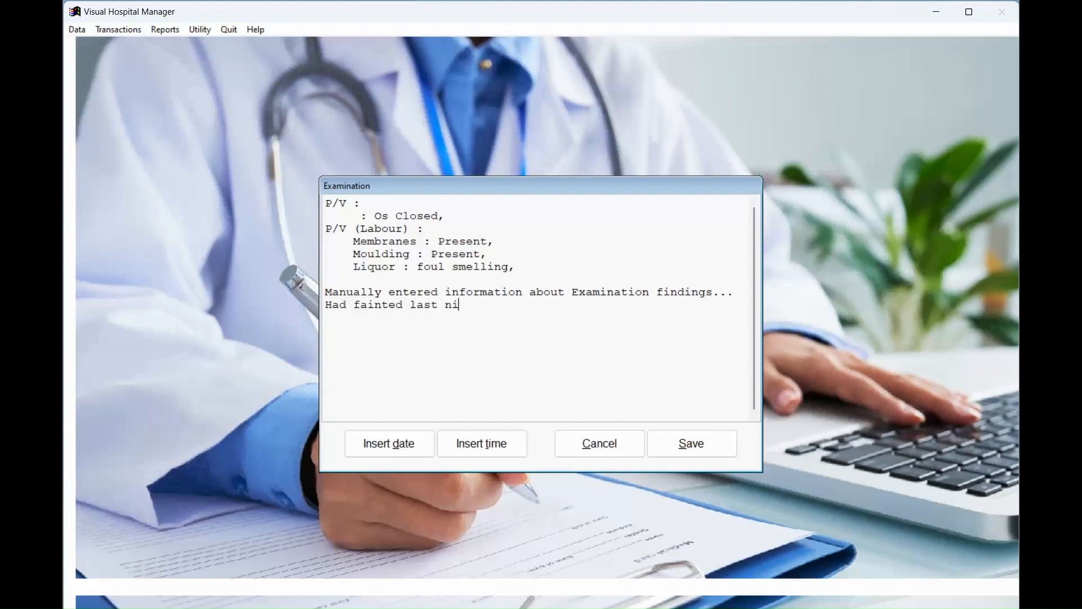
pyautogui.write('ght.')
pyautogui.click(327, 282)
pyautogui.click(395, 451)
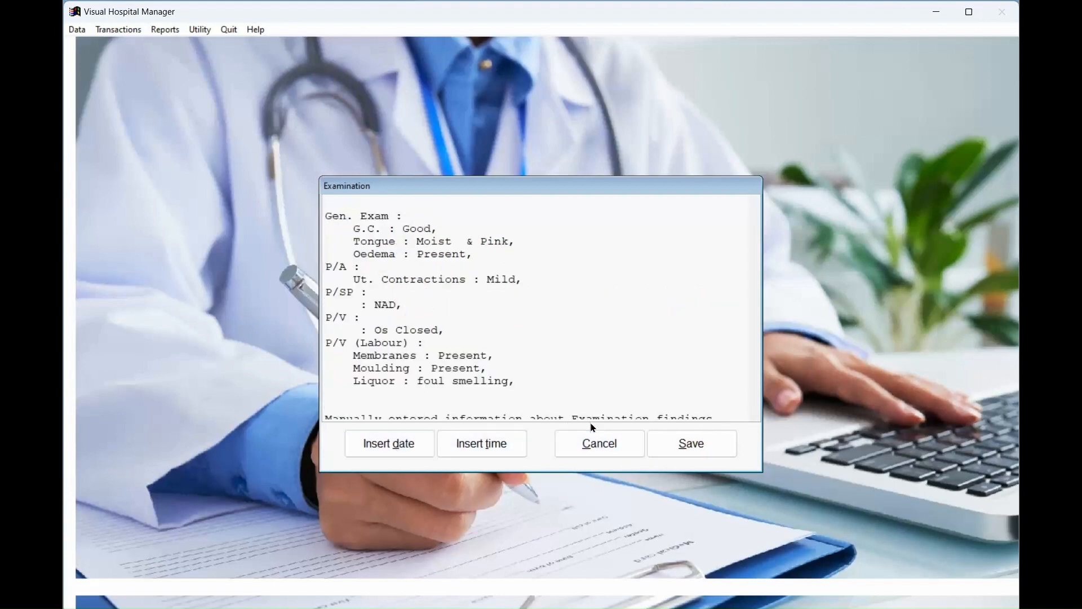
pyautogui.click(696, 449)
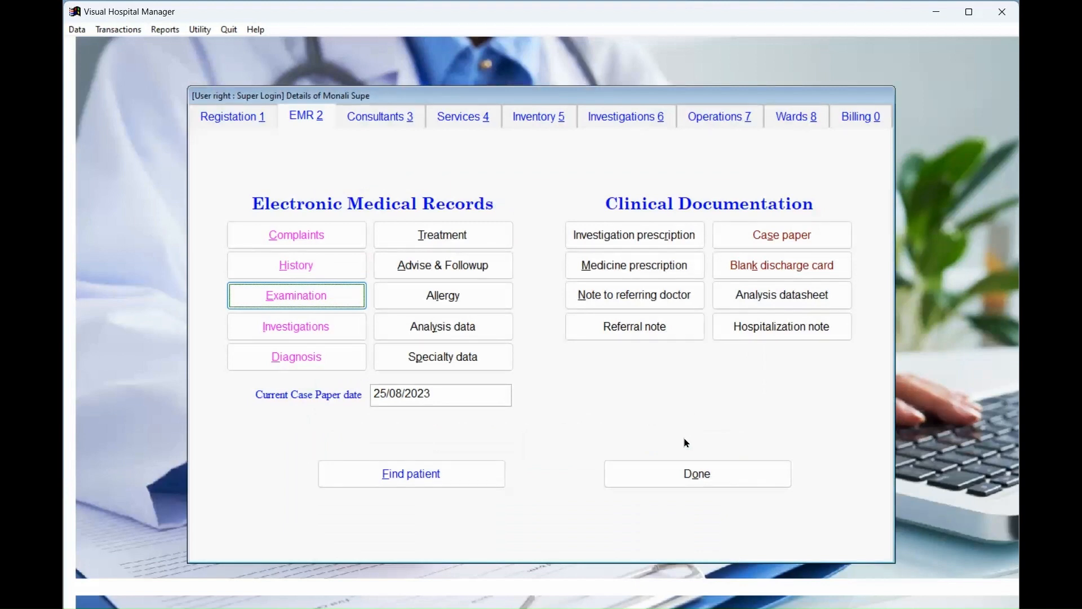
# Reopen the examination text to verify the note and save it again.
pyautogui.click(274, 295)
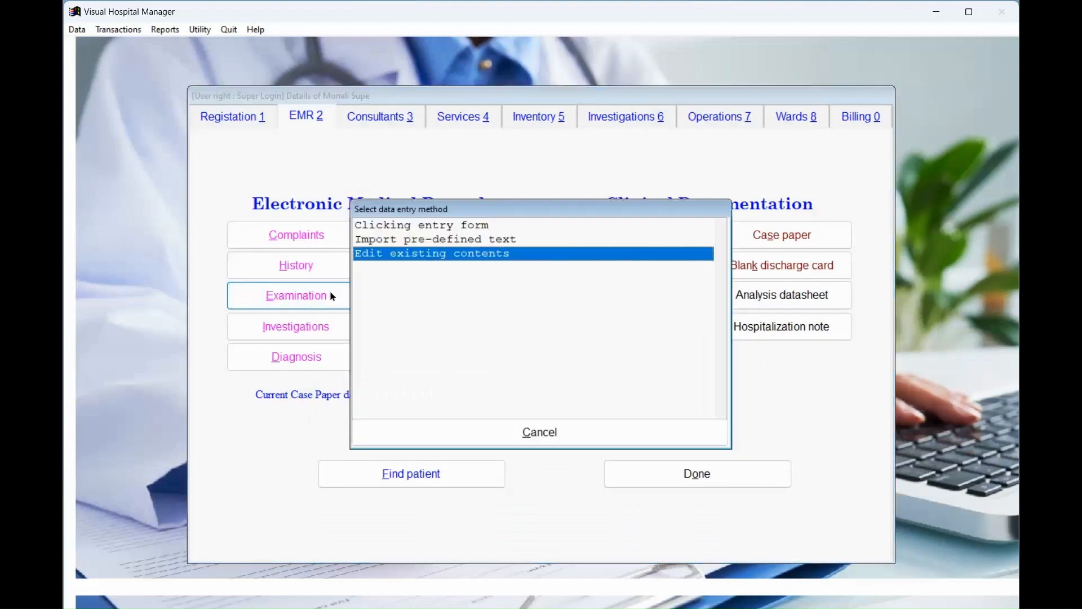
pyautogui.click(426, 255)
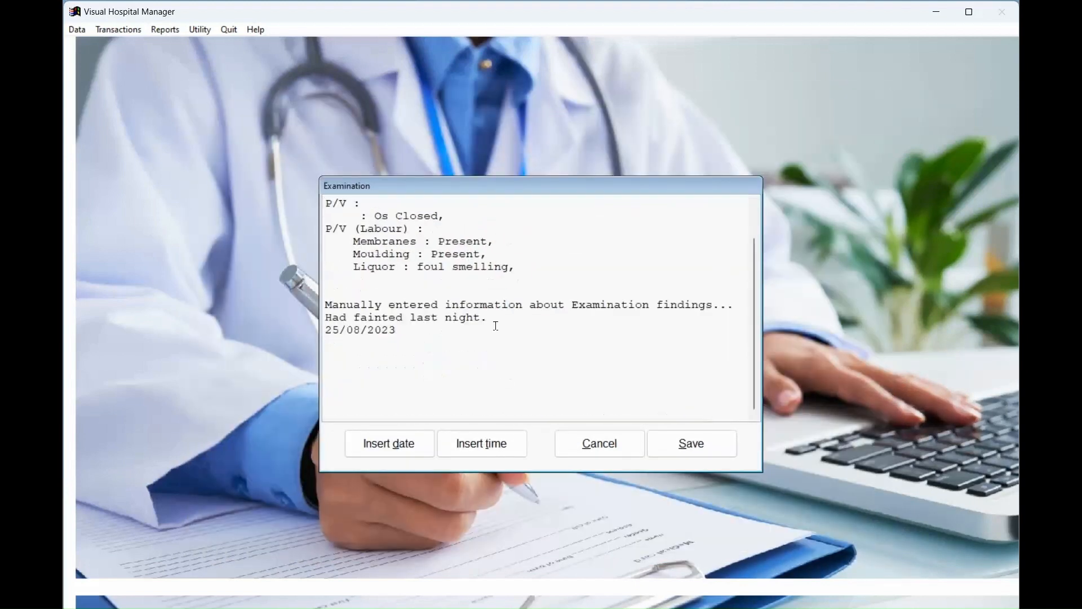
pyautogui.click(709, 448)
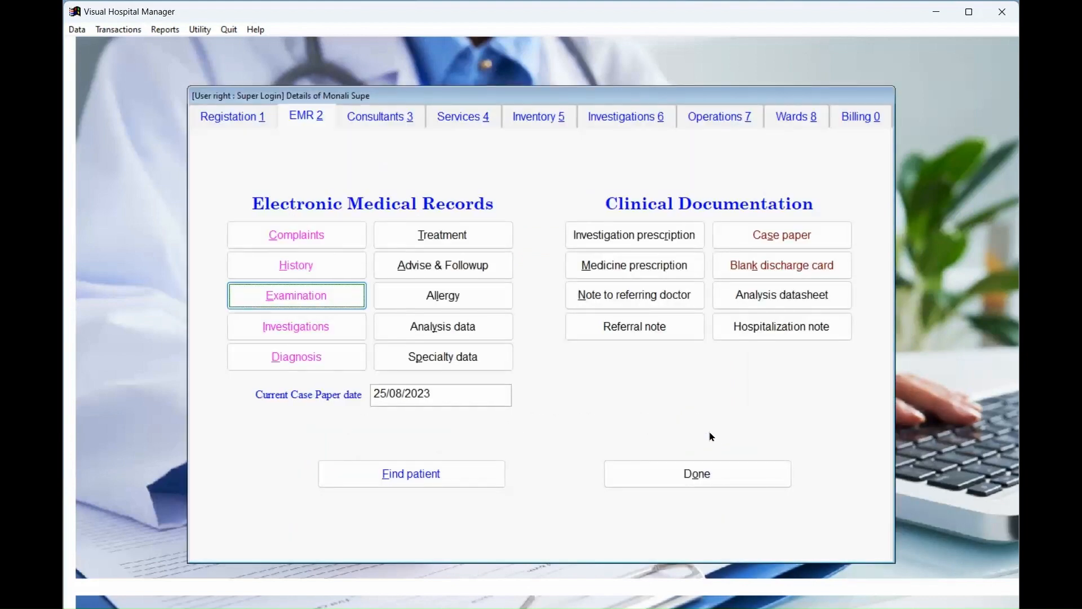
pyautogui.click(323, 329)
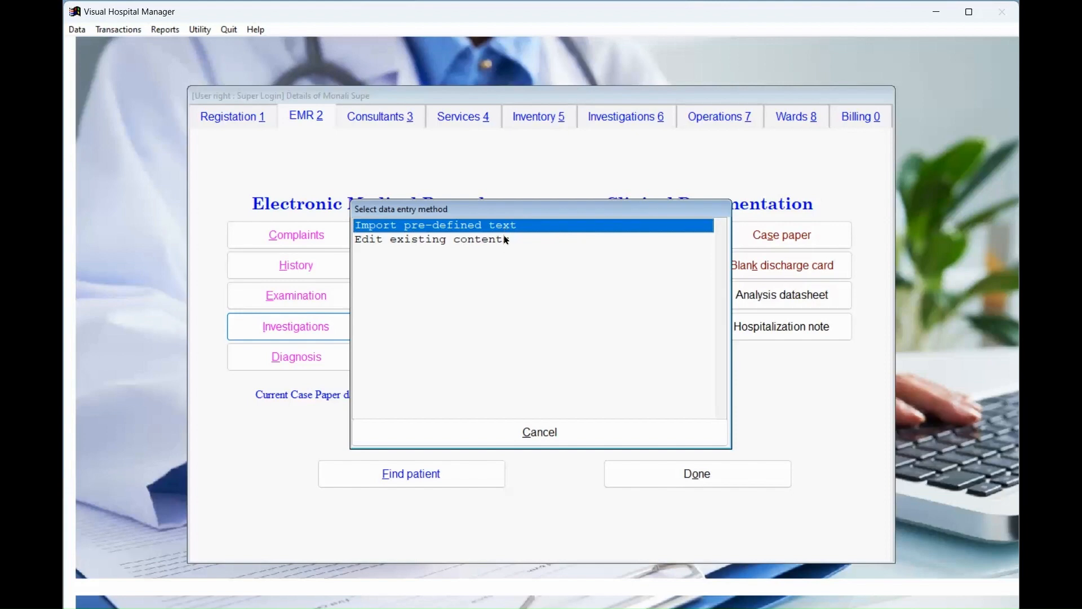
# Rewrite the investigation details as 'CBC - Normal' and 'UR - Normal' and save them.
pyautogui.click(507, 241)
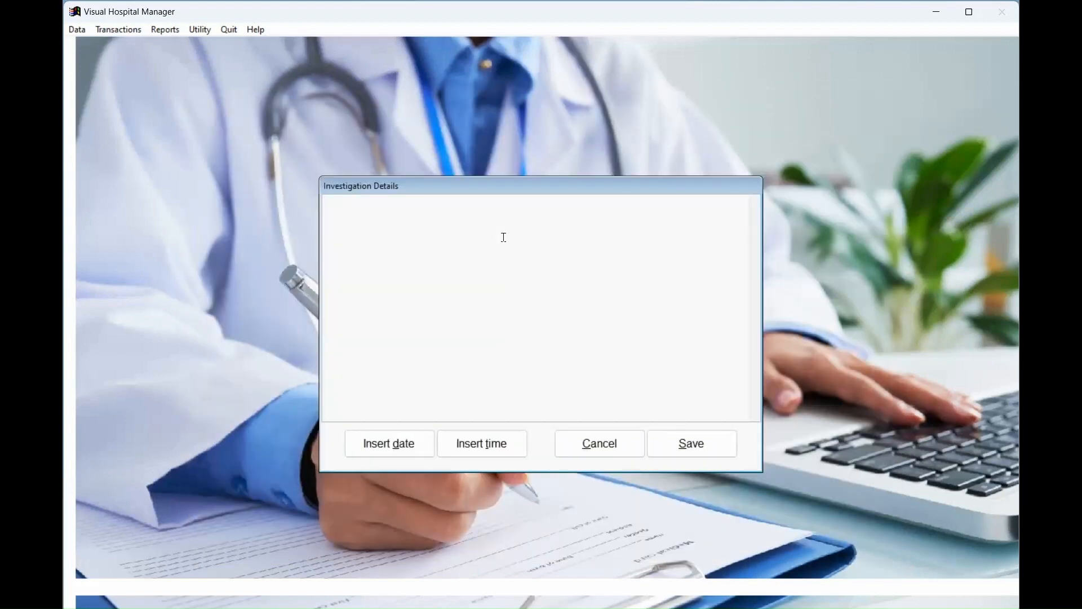
pyautogui.write('CBX')
pyautogui.write(' - Normal')
pyautogui.press('Return')
pyautogui.write('UR - Normal\\')
pyautogui.press('Return')
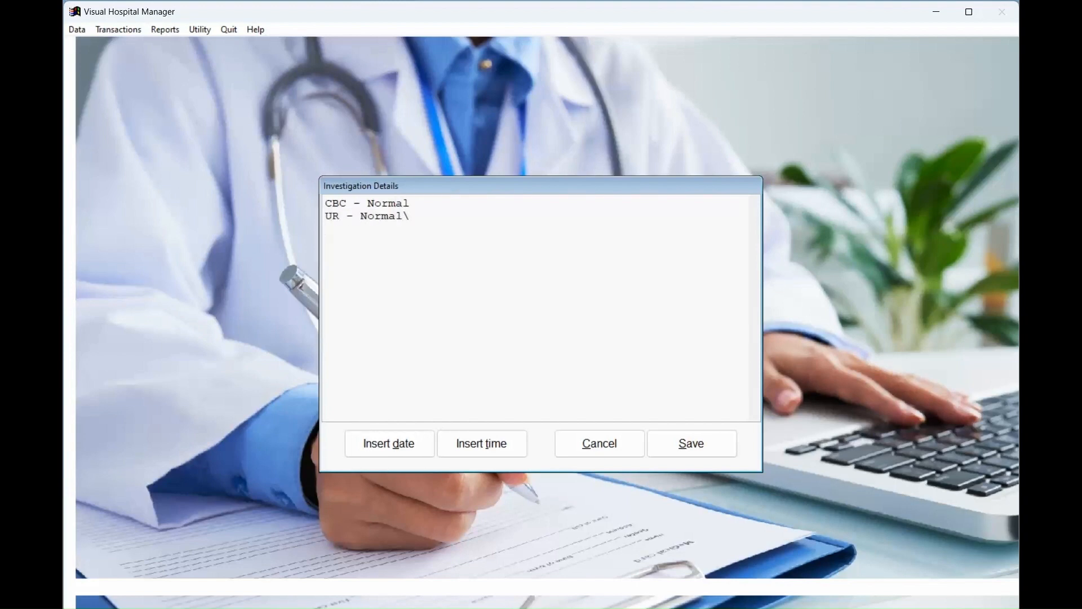
pyautogui.press('BackSpace')
pyautogui.press('Return')
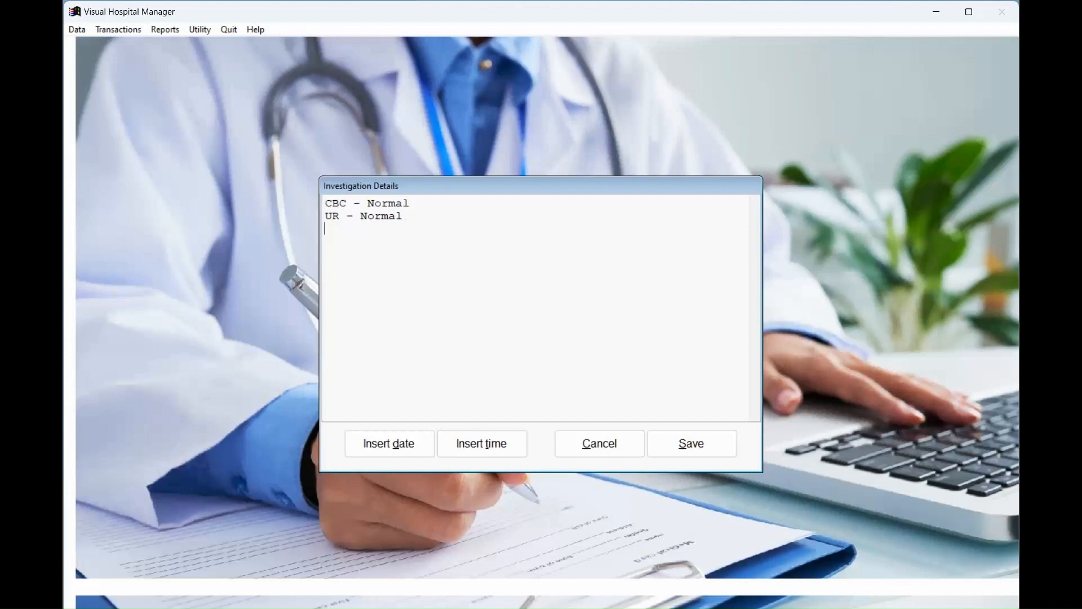
pyautogui.click(678, 439)
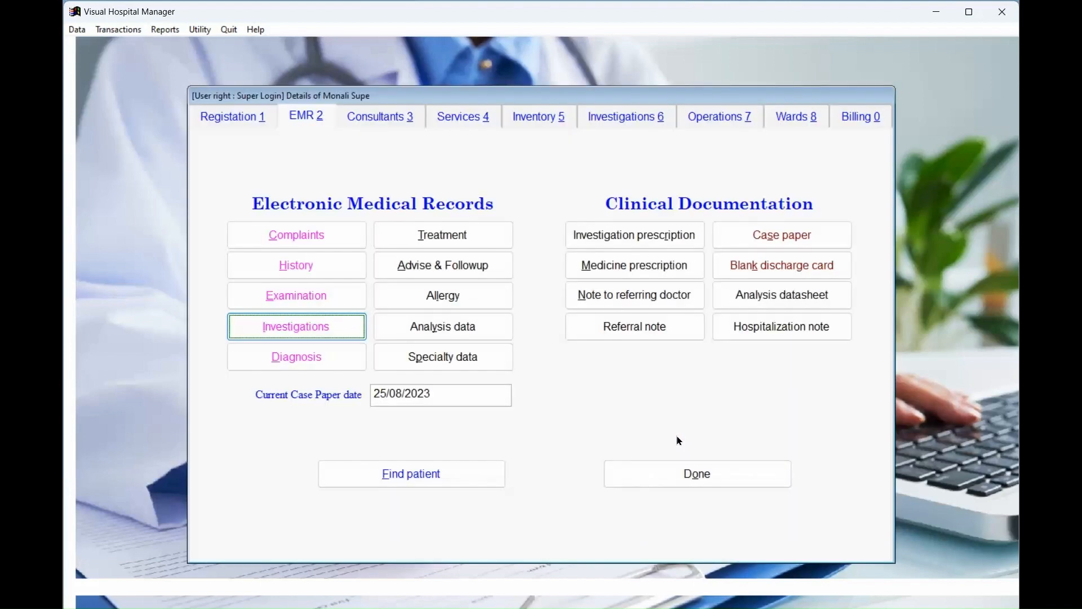
# Enter Gluten as the patient's allergy and save it.
pyautogui.click(447, 295)
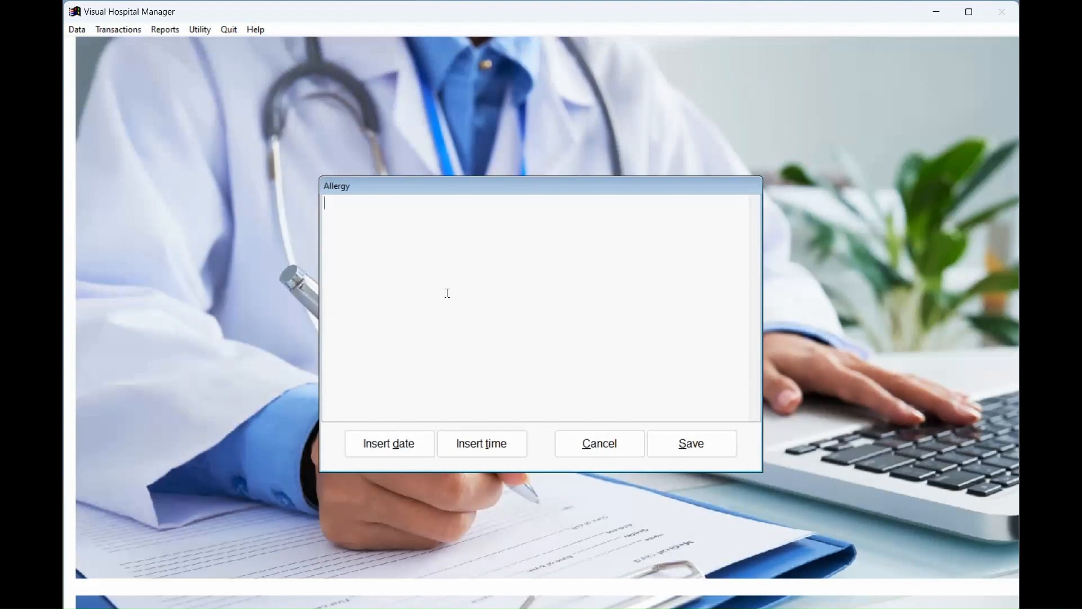
pyautogui.write('Gluten')
pyautogui.click(683, 447)
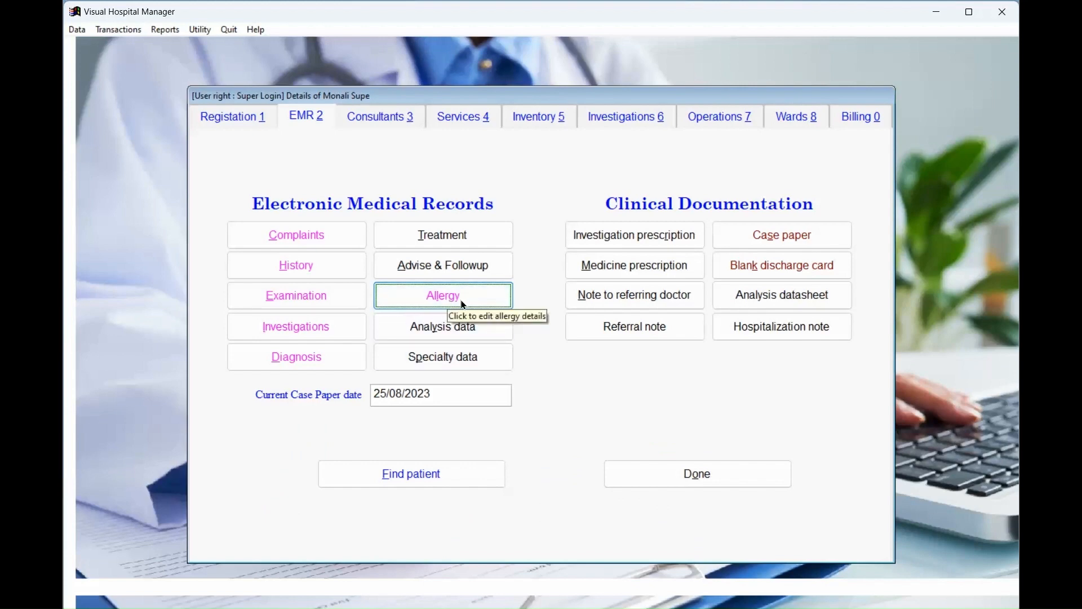
# Select Allergic Rash from the diagnosis lists as the final diagnosis, then bring up the medicine prescription form.
pyautogui.click(347, 368)
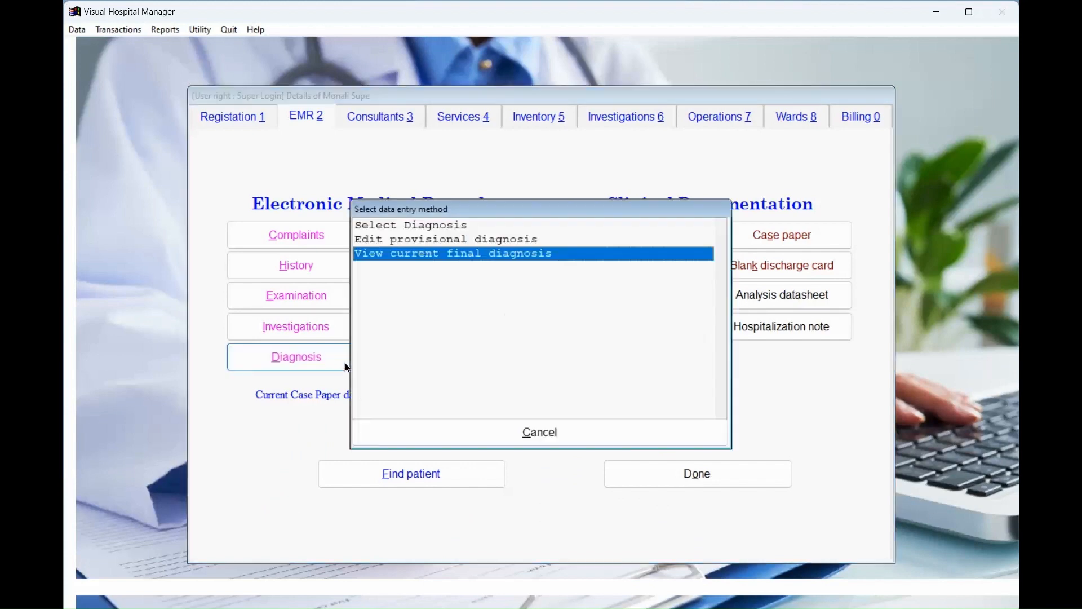
pyautogui.click(401, 225)
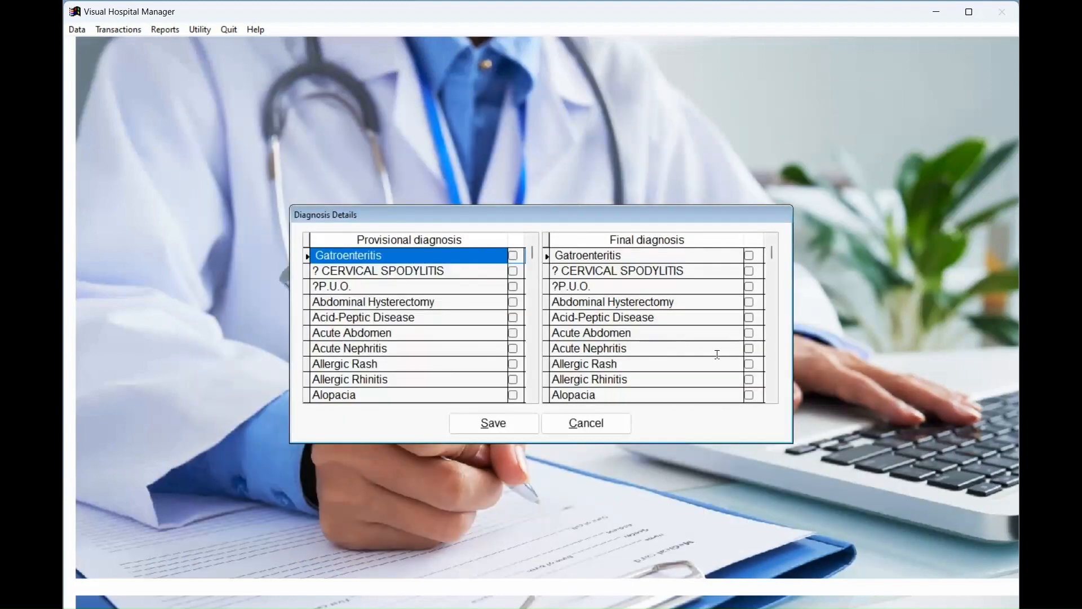
pyautogui.click(750, 364)
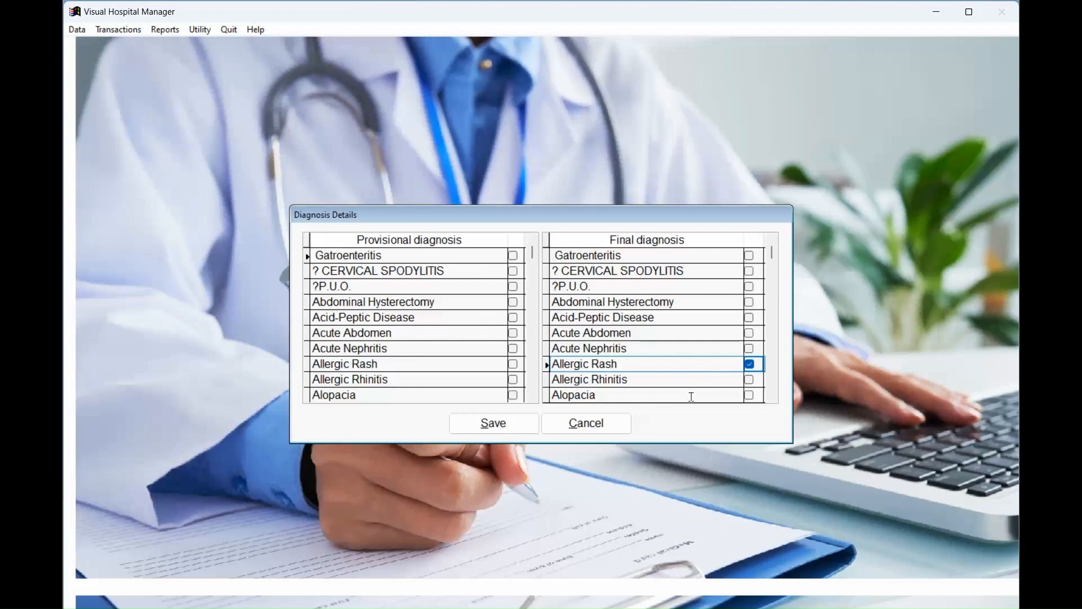
pyautogui.click(499, 424)
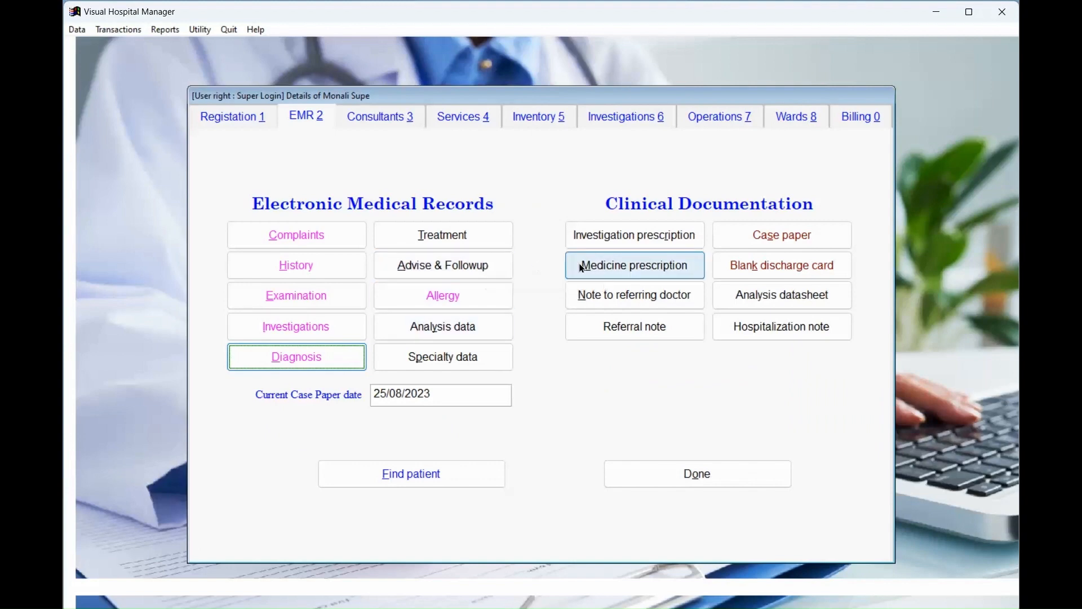
pyautogui.click(624, 269)
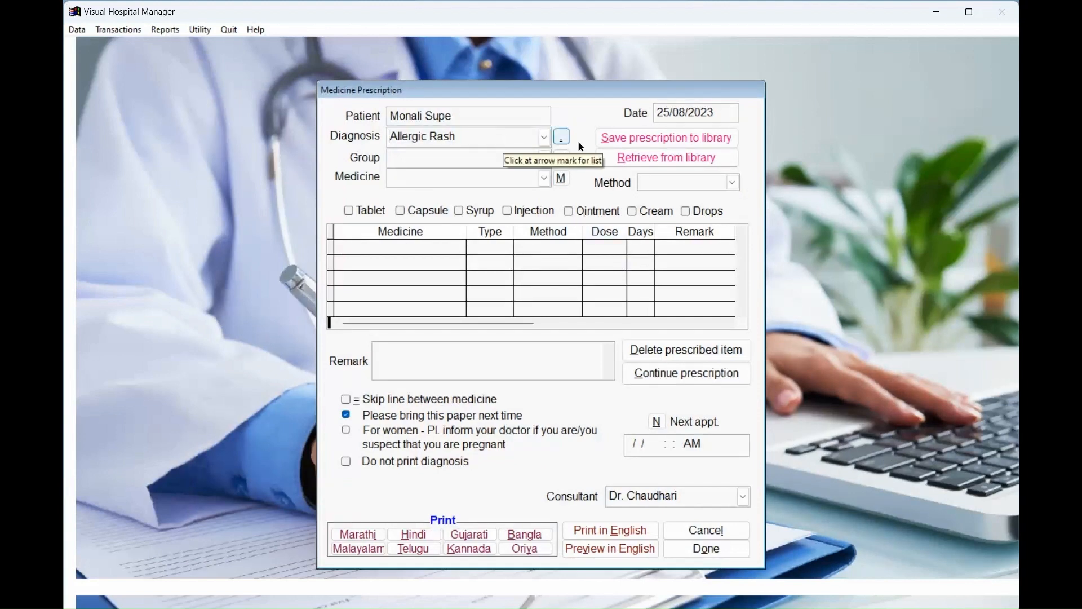
# Retrieve Rash Mild (Levorid(Cipla), Calora Lotion) from the library and add remark 'Consult your Doctor if there are any reactions.'.
pyautogui.click(619, 162)
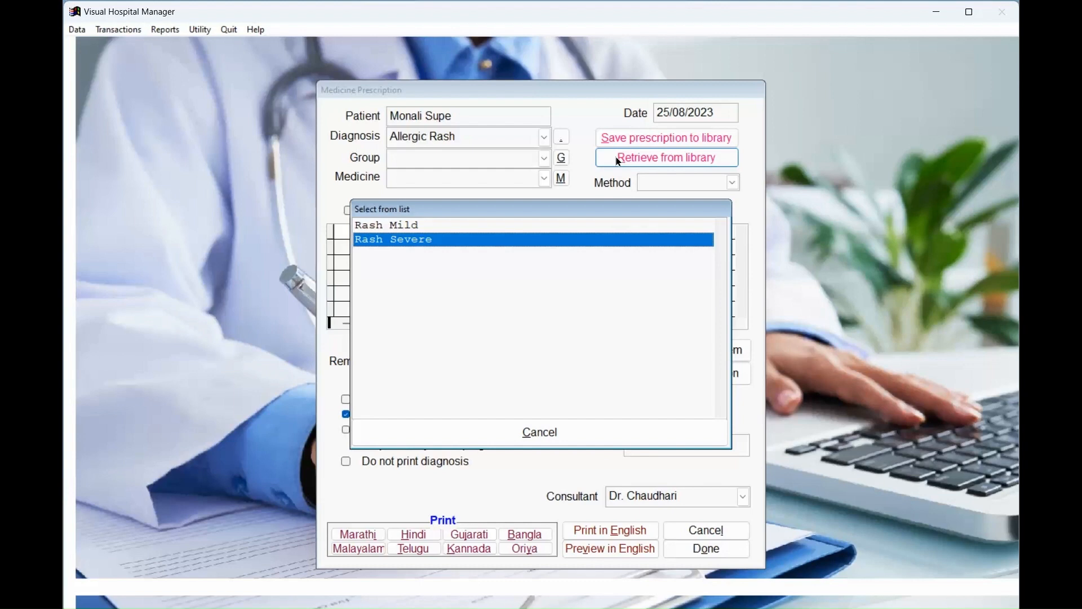
pyautogui.press('Up')
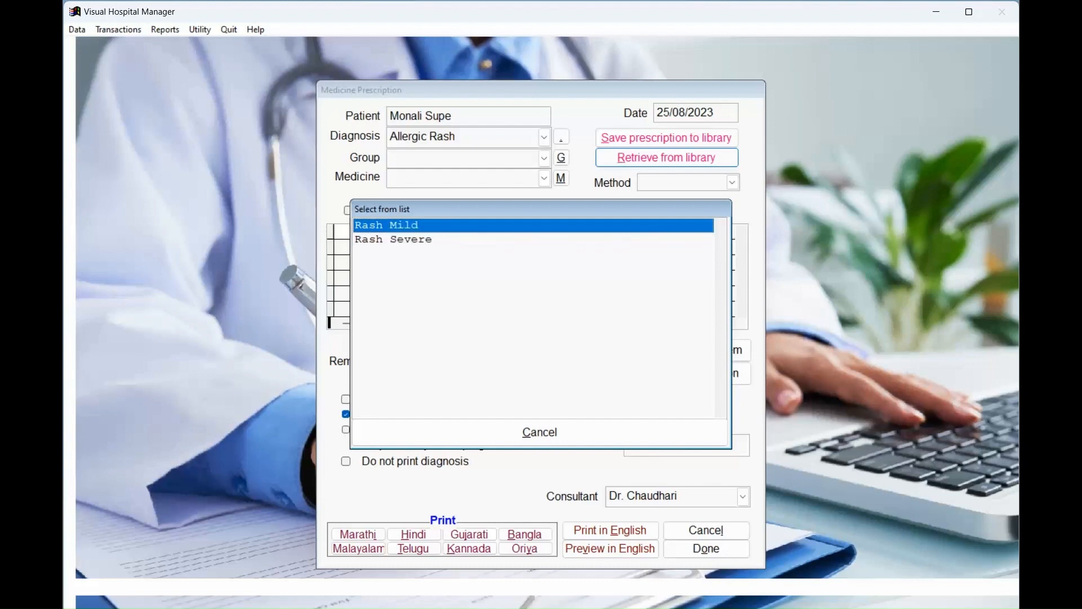
pyautogui.press('Return')
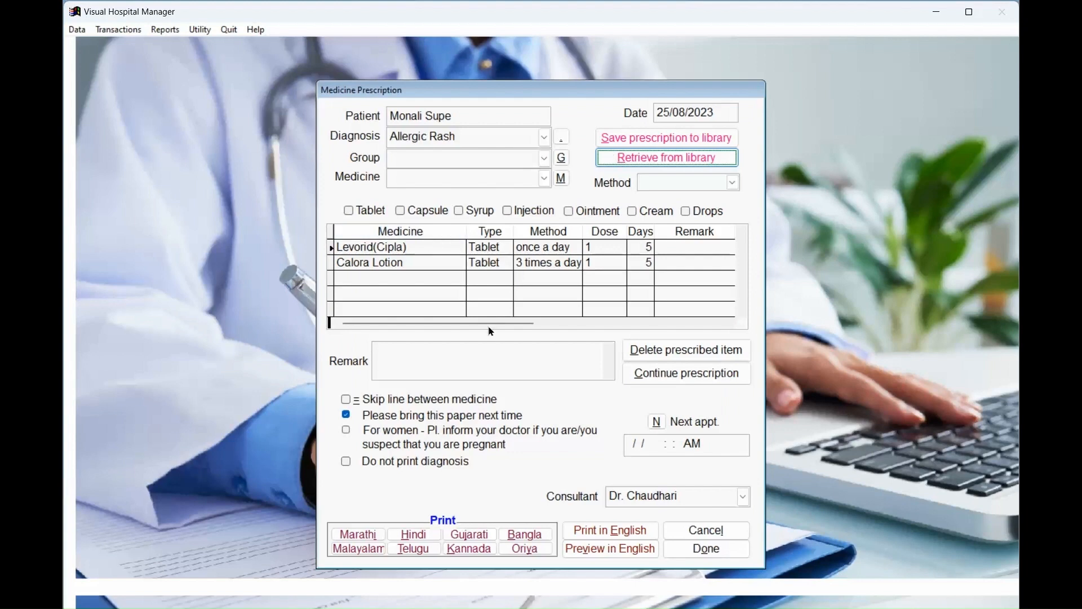
pyautogui.click(488, 359)
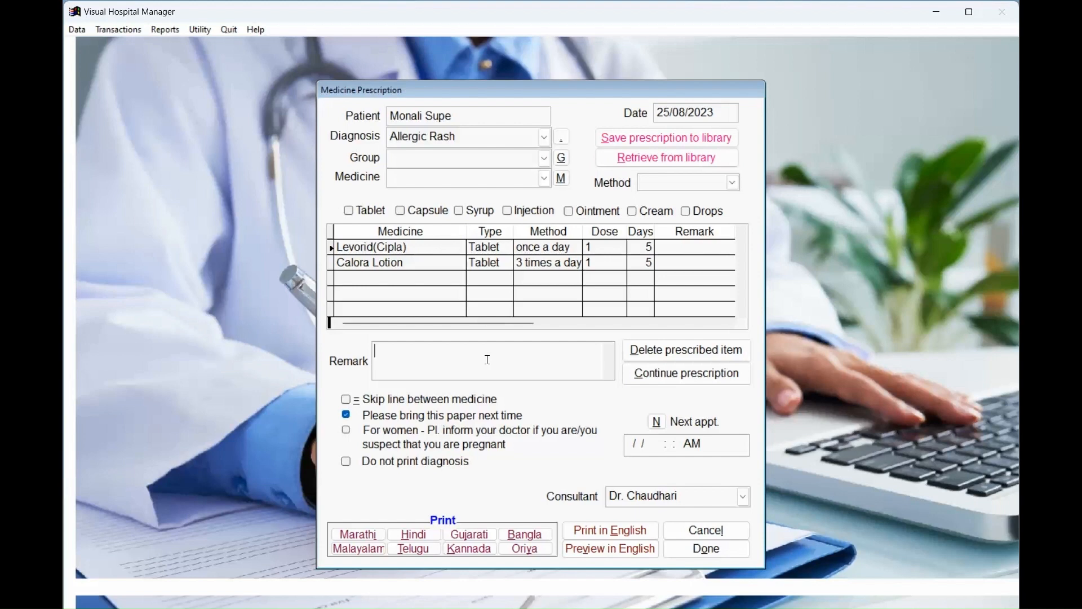
pyautogui.write('Consult your Doc')
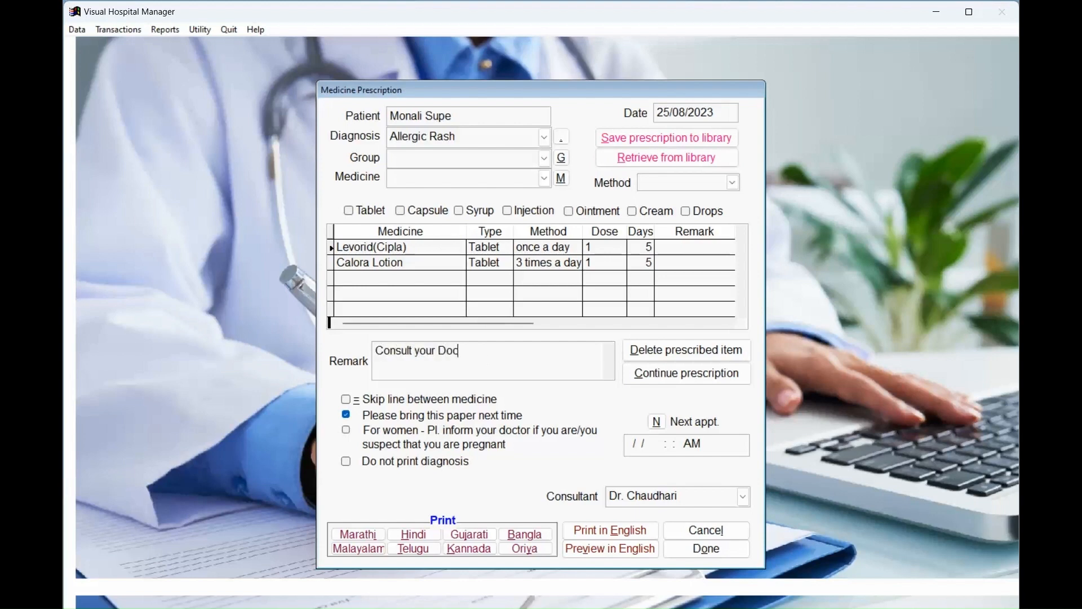
pyautogui.write('tor if there are an')
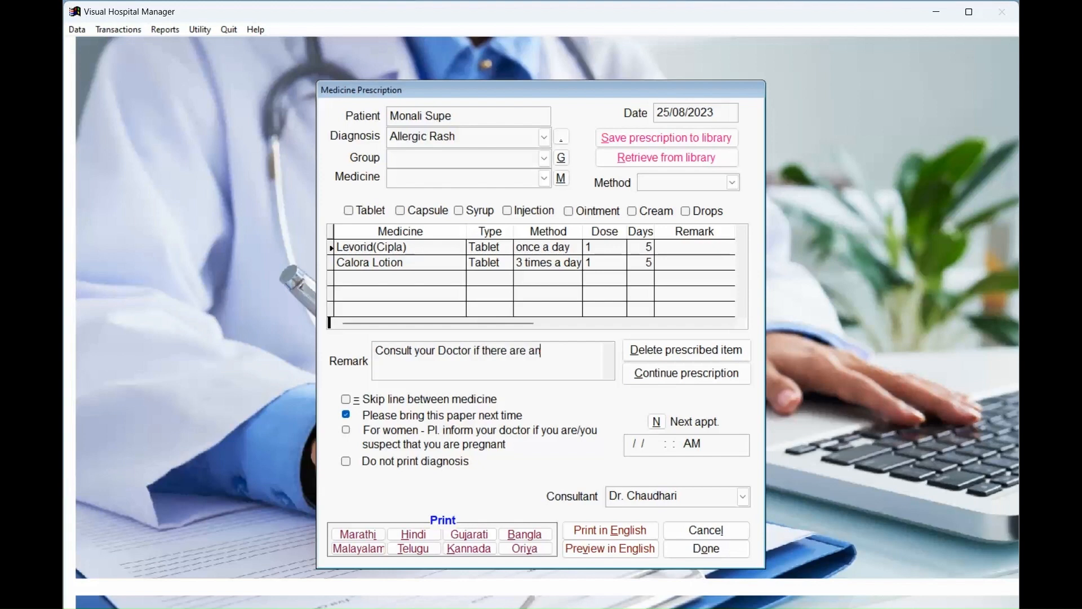
pyautogui.write('y reactions.')
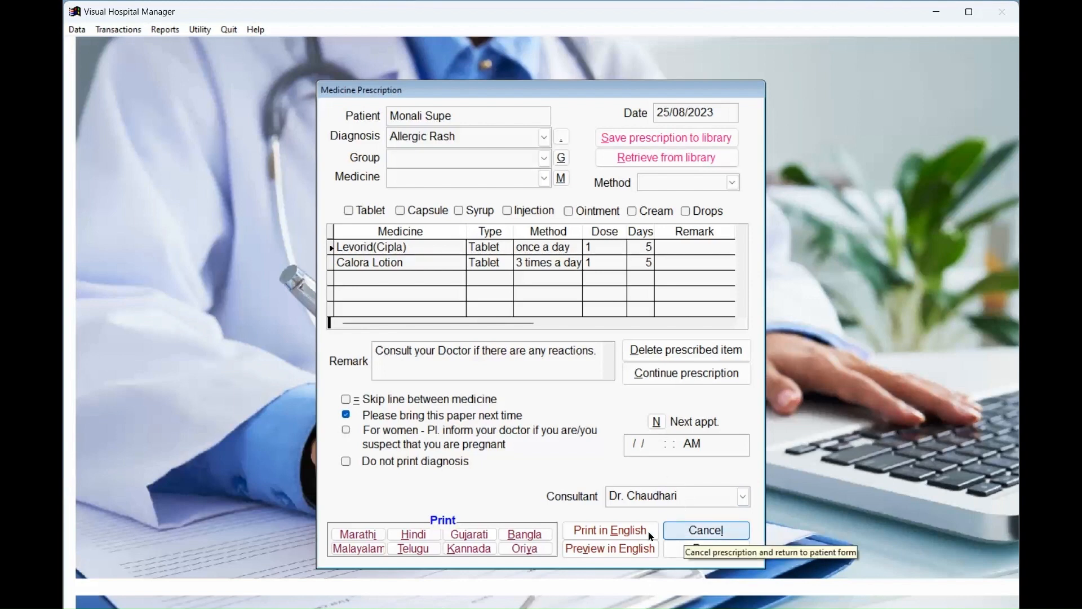
# Preview the prescription in English, enlarge the page, then close the preview.
pyautogui.click(631, 547)
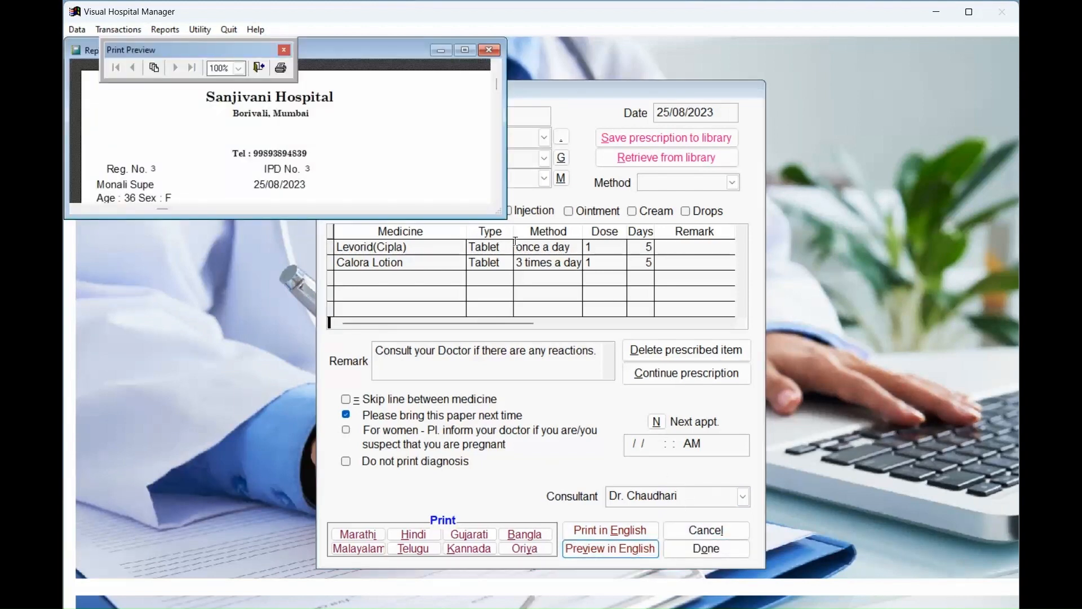
pyautogui.moveTo(504, 215); pyautogui.dragTo(553, 478)
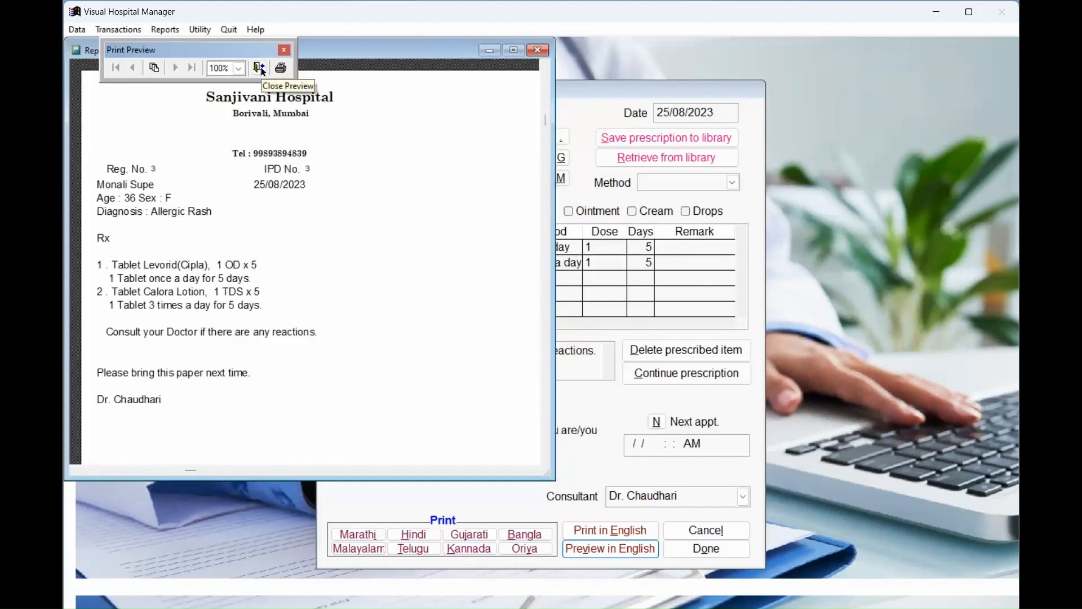
pyautogui.click(259, 68)
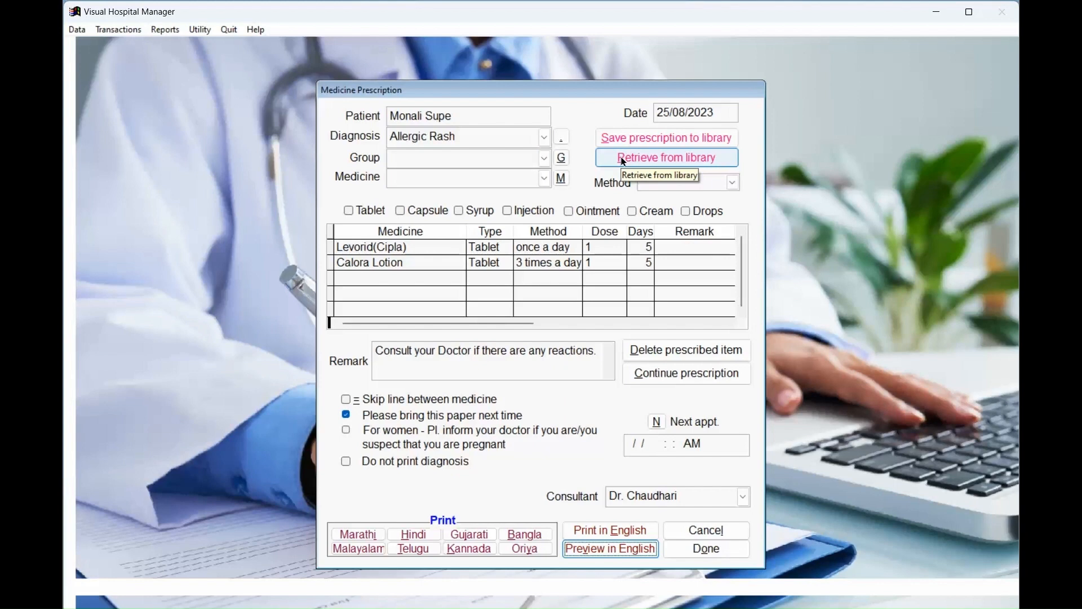
# Add Zyrof-1ml injection, 2 times a day, dose 1.
pyautogui.click(562, 178)
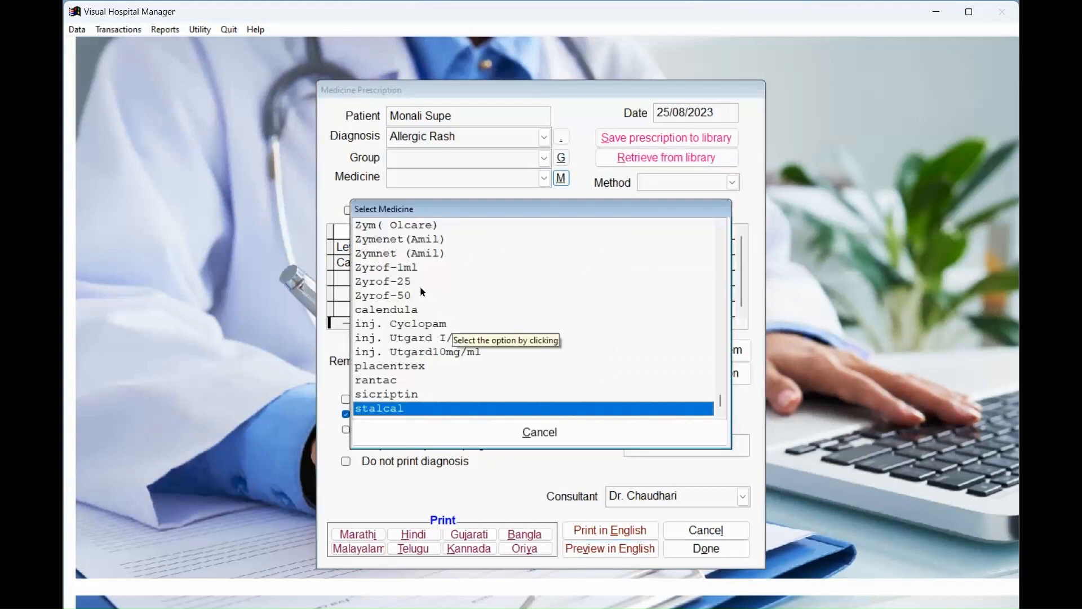
pyautogui.click(416, 266)
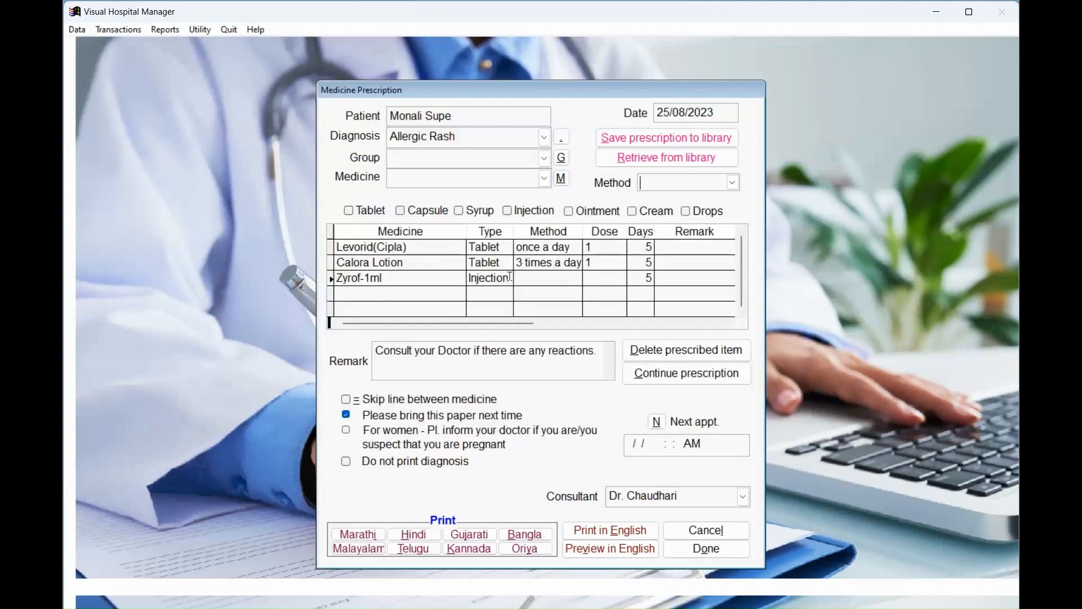
pyautogui.click(533, 277)
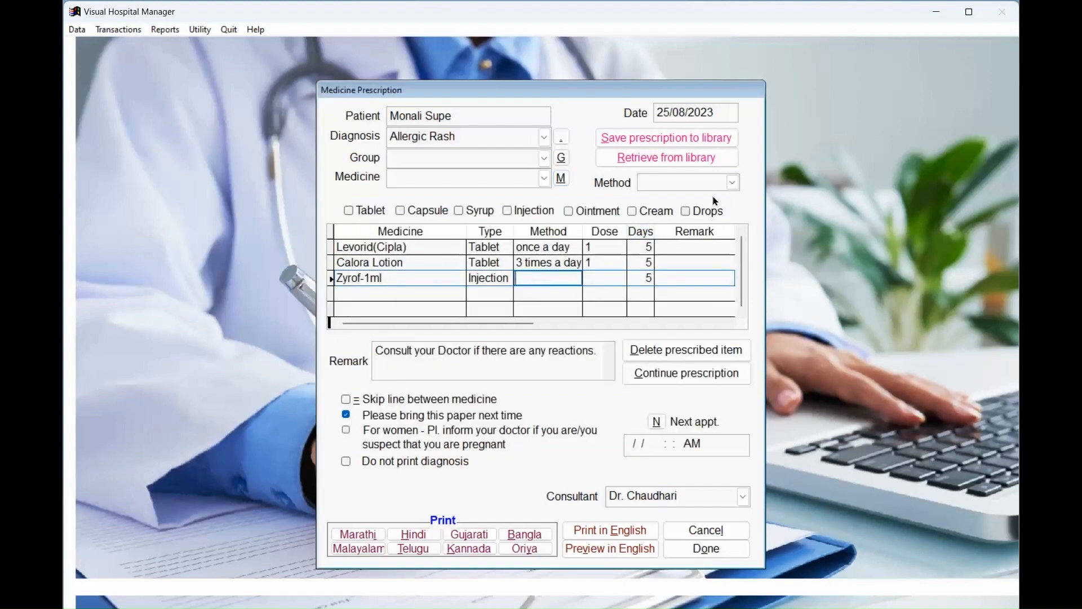
pyautogui.click(733, 182)
pyautogui.click(714, 228)
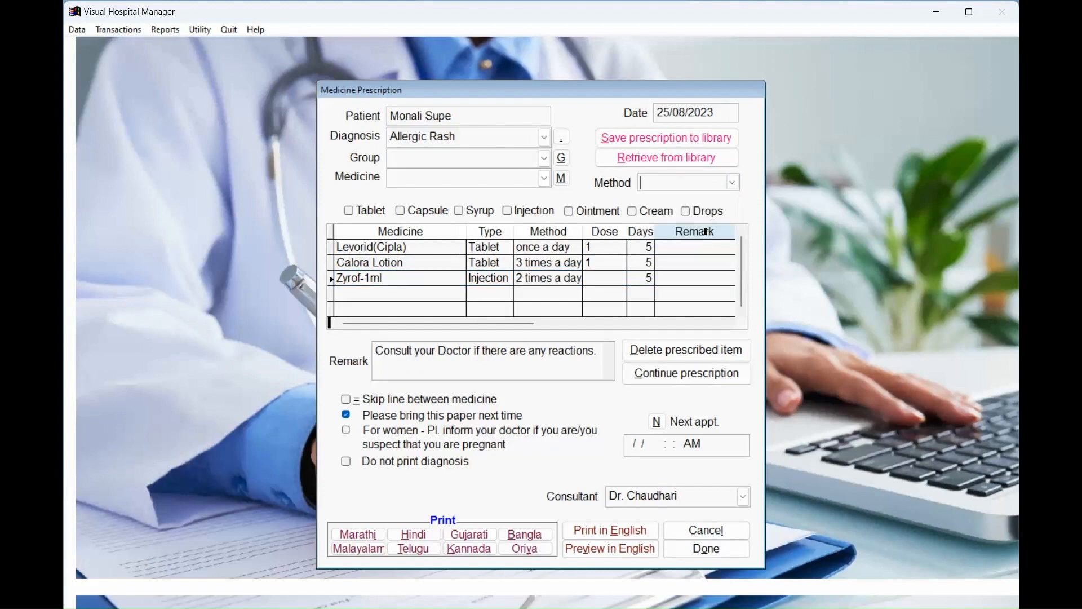
pyautogui.click(597, 277)
pyautogui.write('1')
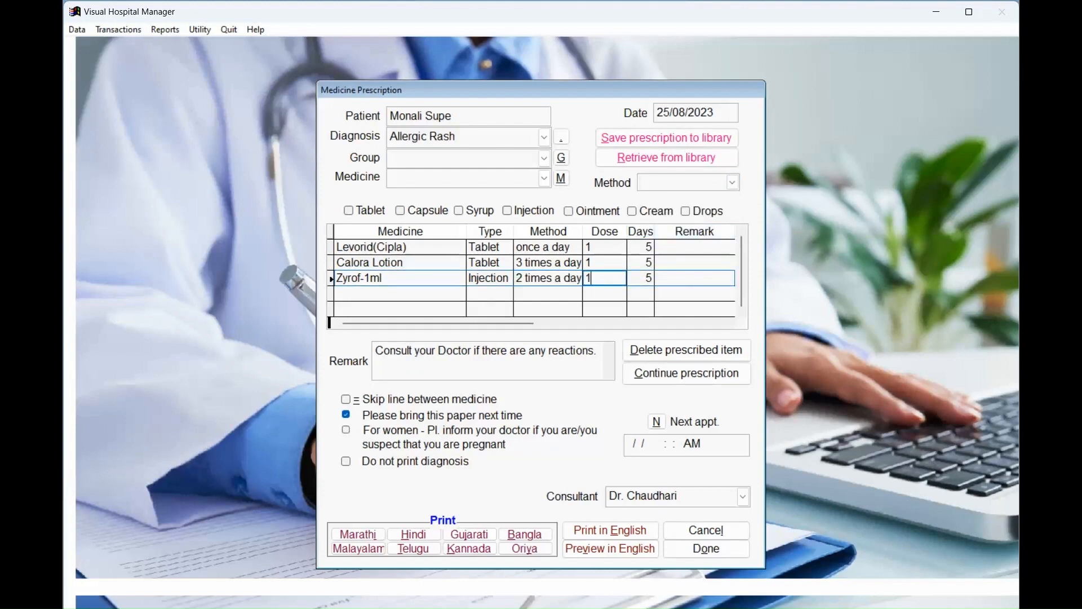
pyautogui.press('Tab')
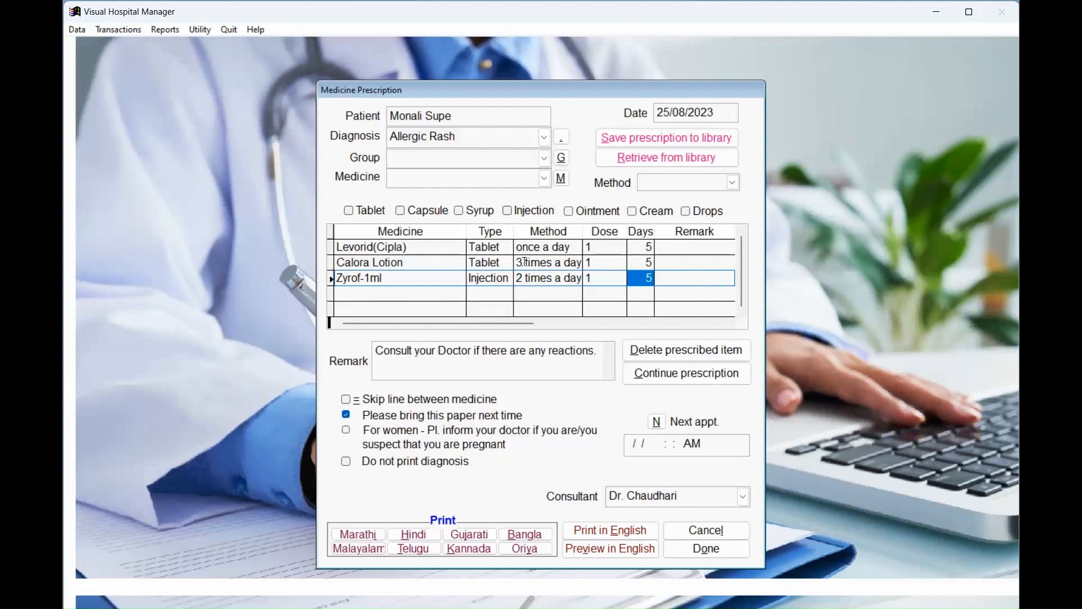
# Save the prescription to the library as 'Rash Moderate' and check the library's rash prescriptions.
pyautogui.click(675, 142)
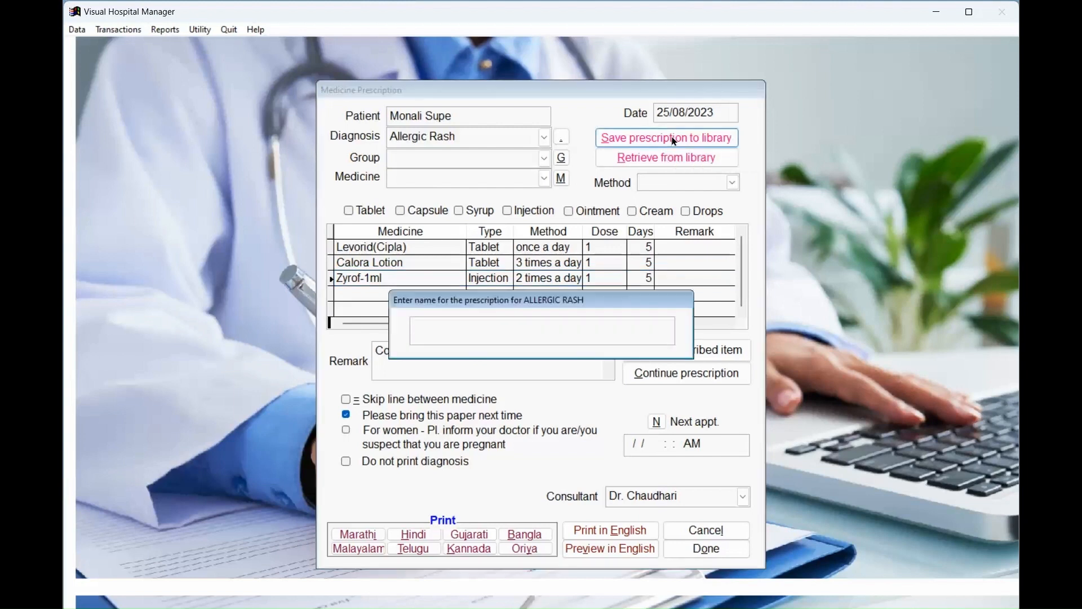
pyautogui.write('Rash Moderate')
pyautogui.press('Return')
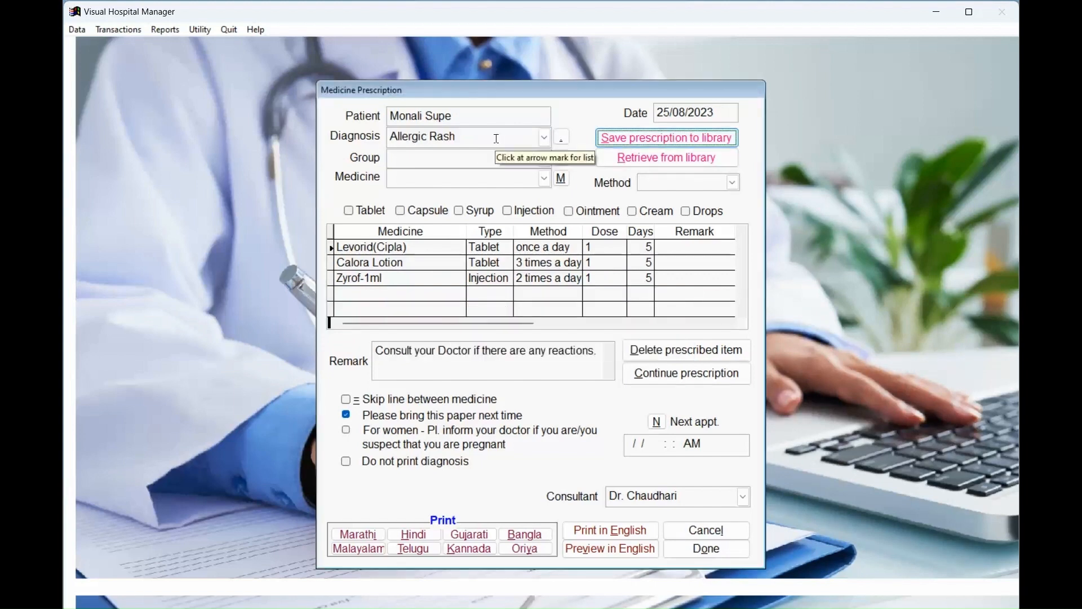
pyautogui.click(687, 164)
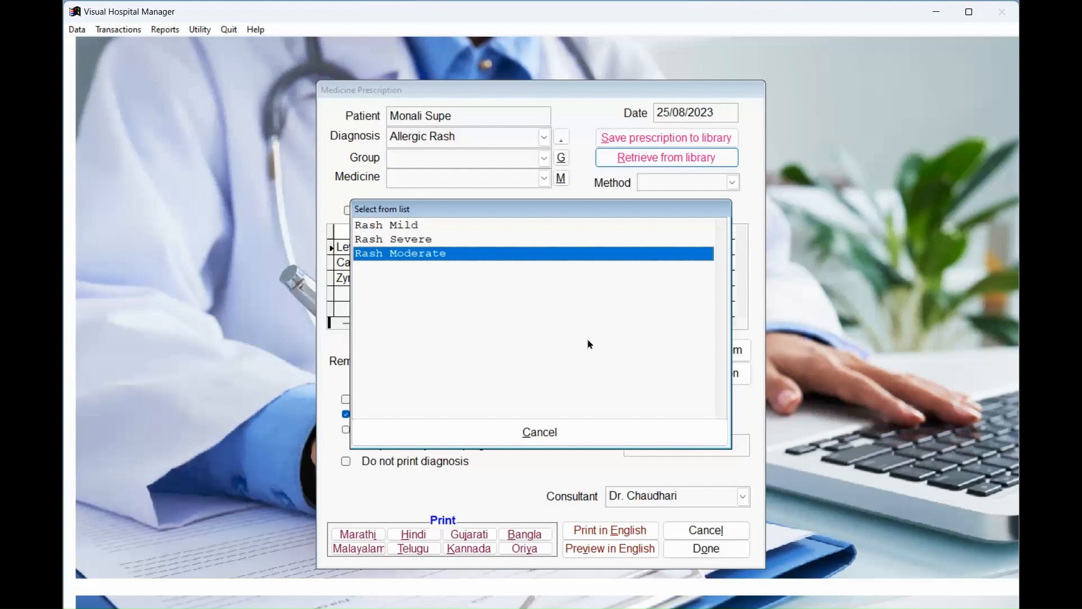
pyautogui.click(555, 422)
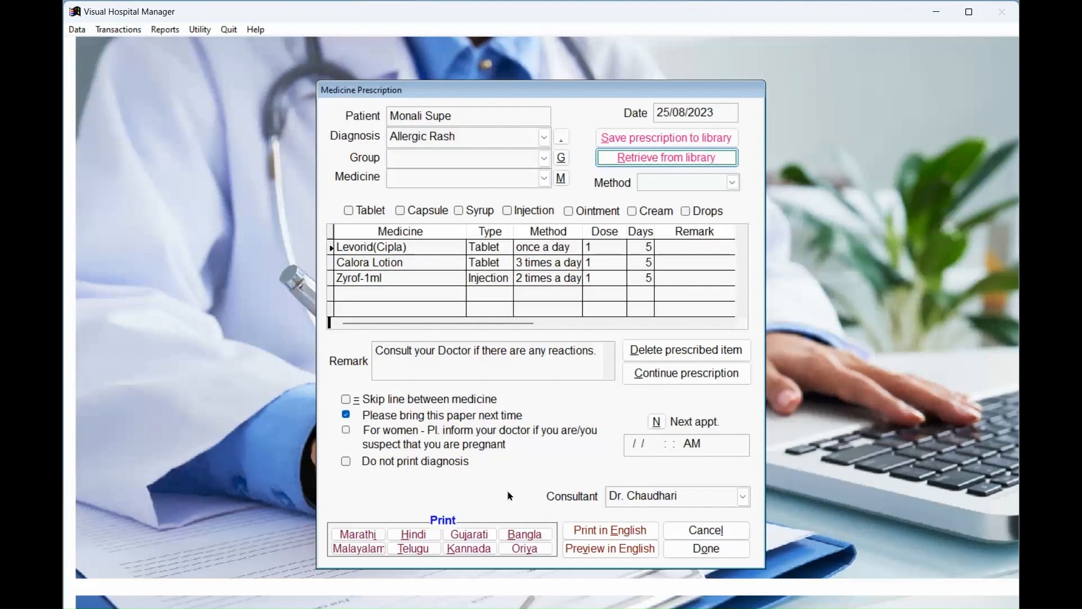
# Finish the prescription, view the existing treatment contents without changes, and open the referring-doctor note.
pyautogui.click(702, 550)
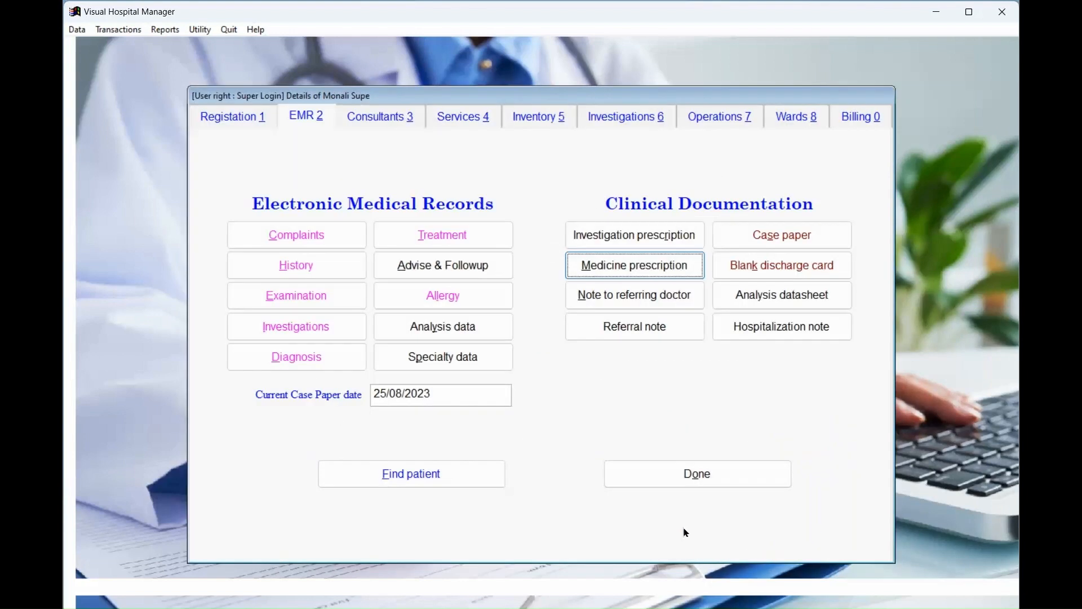
pyautogui.click(478, 235)
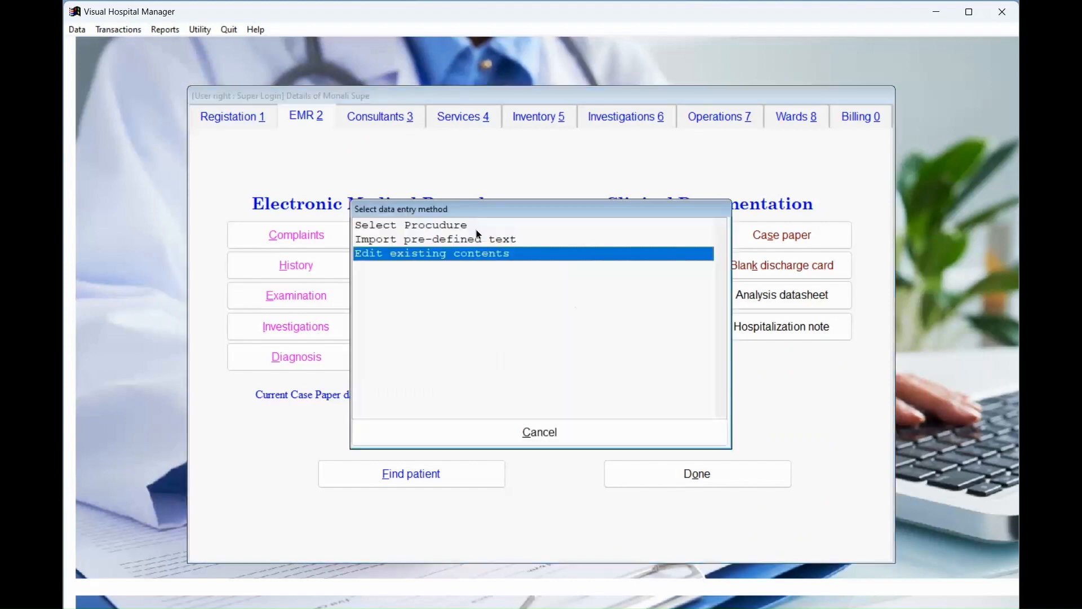
pyautogui.click(469, 254)
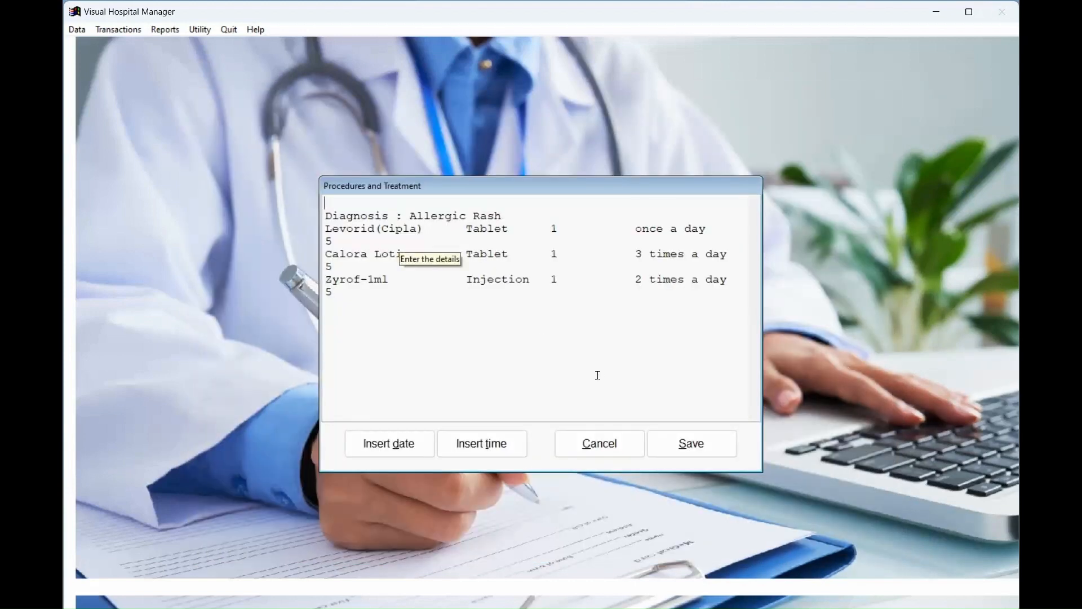
pyautogui.click(616, 446)
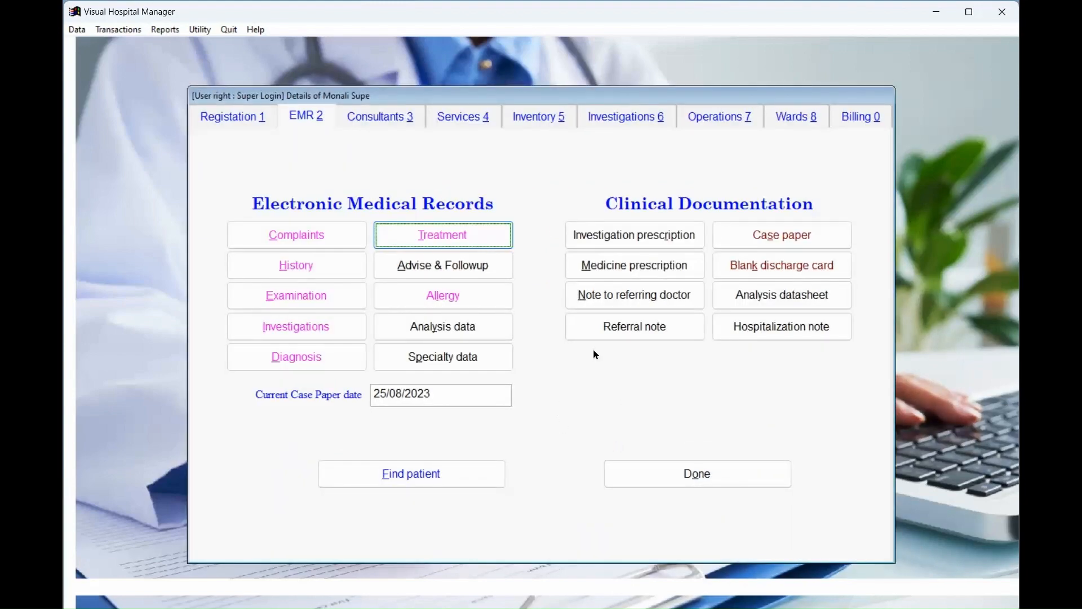
pyautogui.click(617, 297)
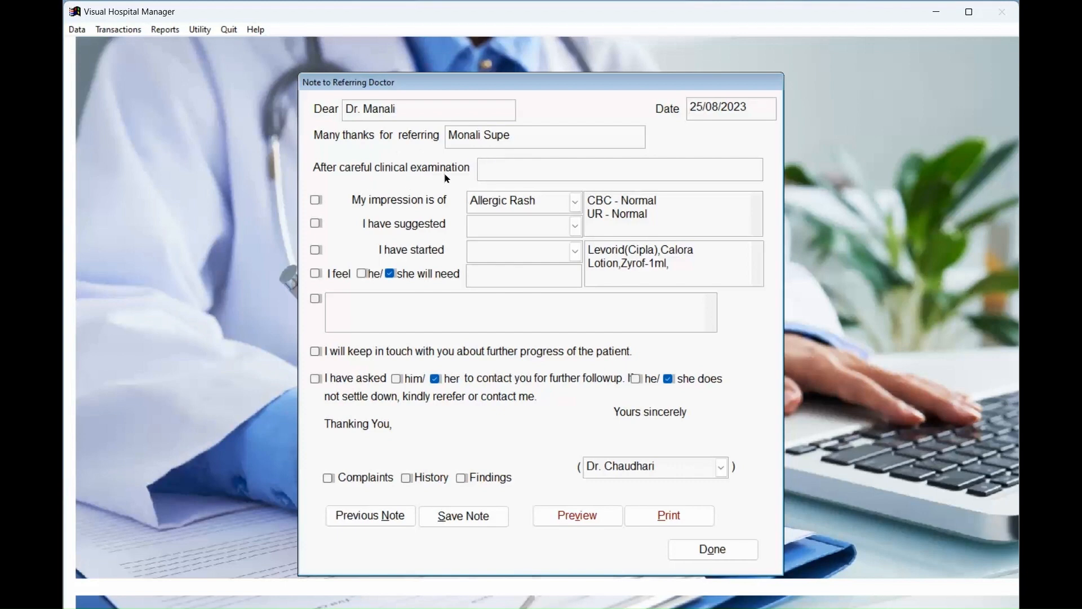
# Complete the examination line with 'and tests,' and include the Allergic Rash impression and keep-in-touch sentence.
pyautogui.click(483, 168)
pyautogui.write('ard tests,')
pyautogui.click(315, 201)
pyautogui.click(317, 353)
# Preview the referral letter at full page, then close the preview and the note.
pyautogui.click(561, 522)
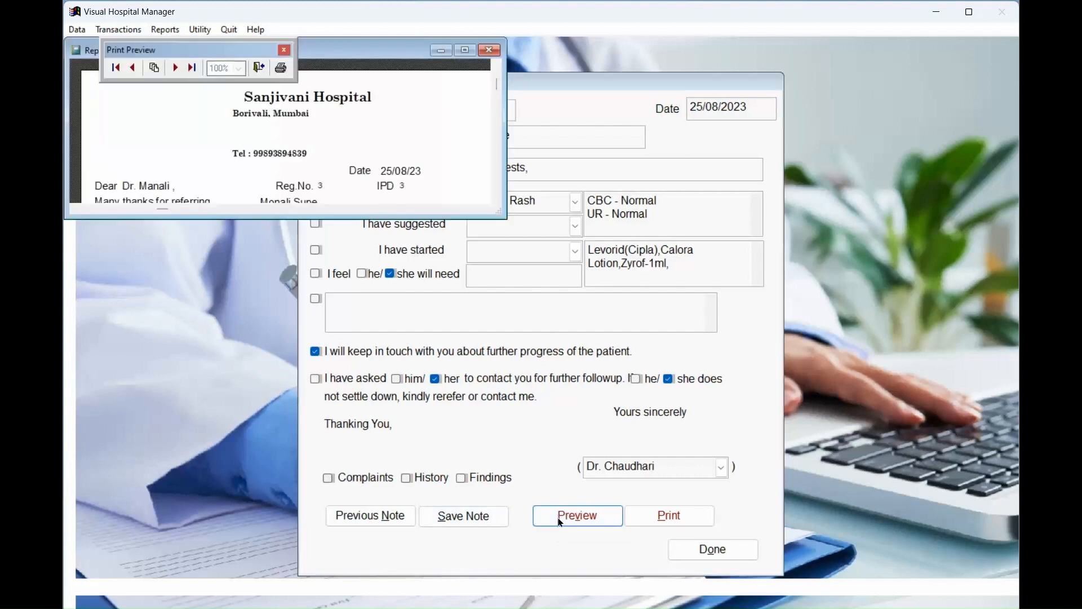
pyautogui.moveTo(502, 214); pyautogui.dragTo(547, 394)
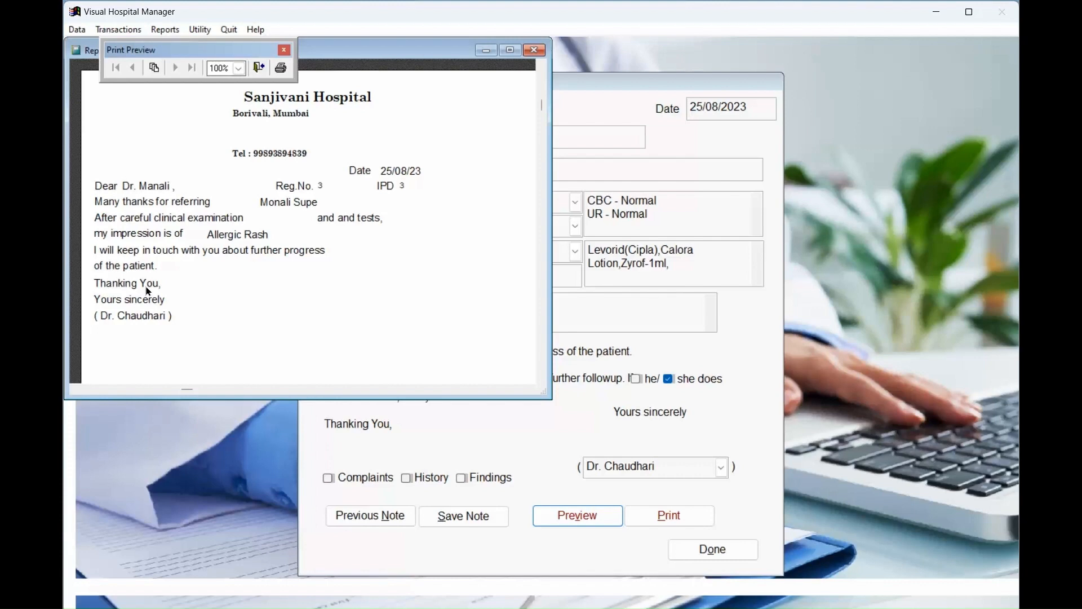
pyautogui.click(259, 69)
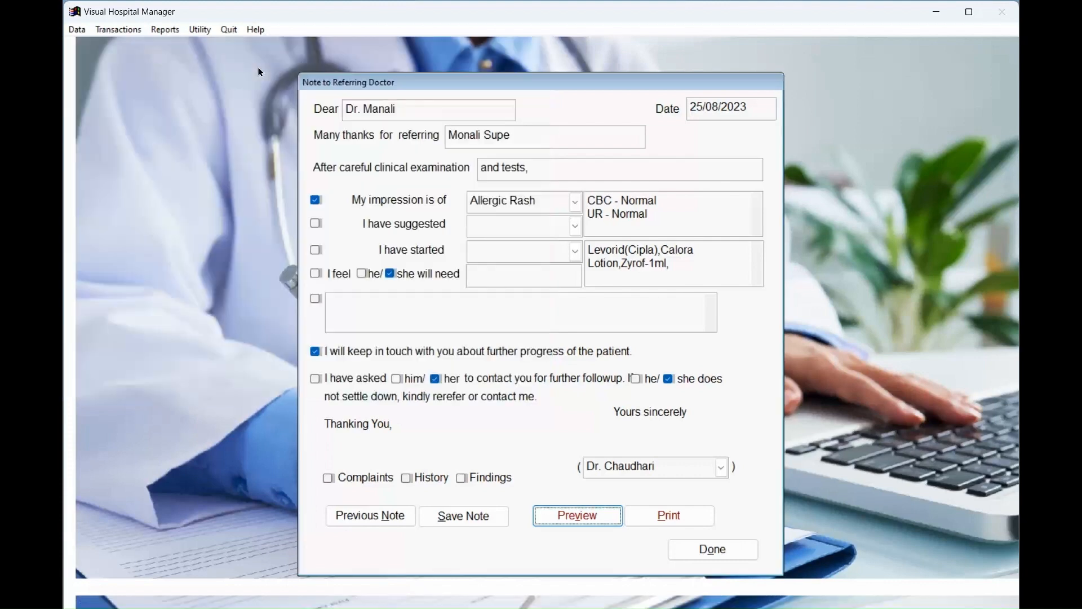
pyautogui.click(699, 550)
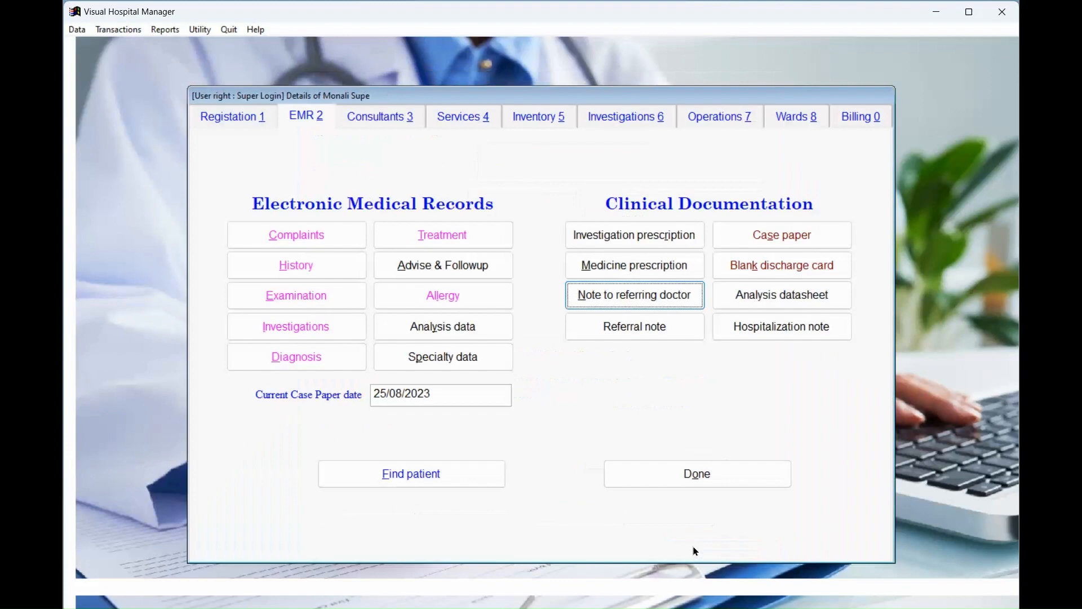
pyautogui.click(743, 324)
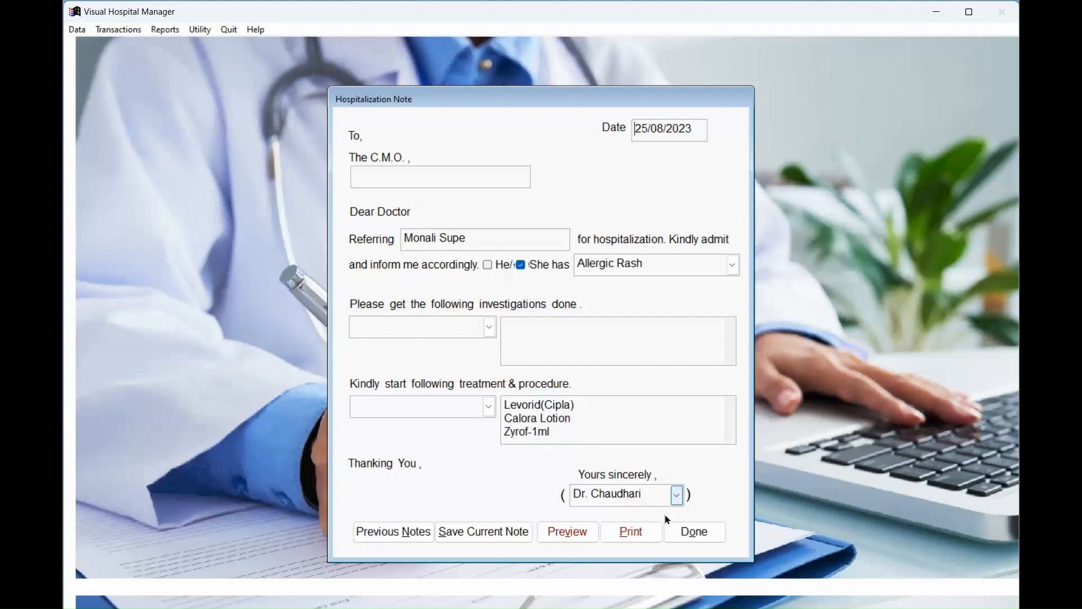
pyautogui.click(702, 533)
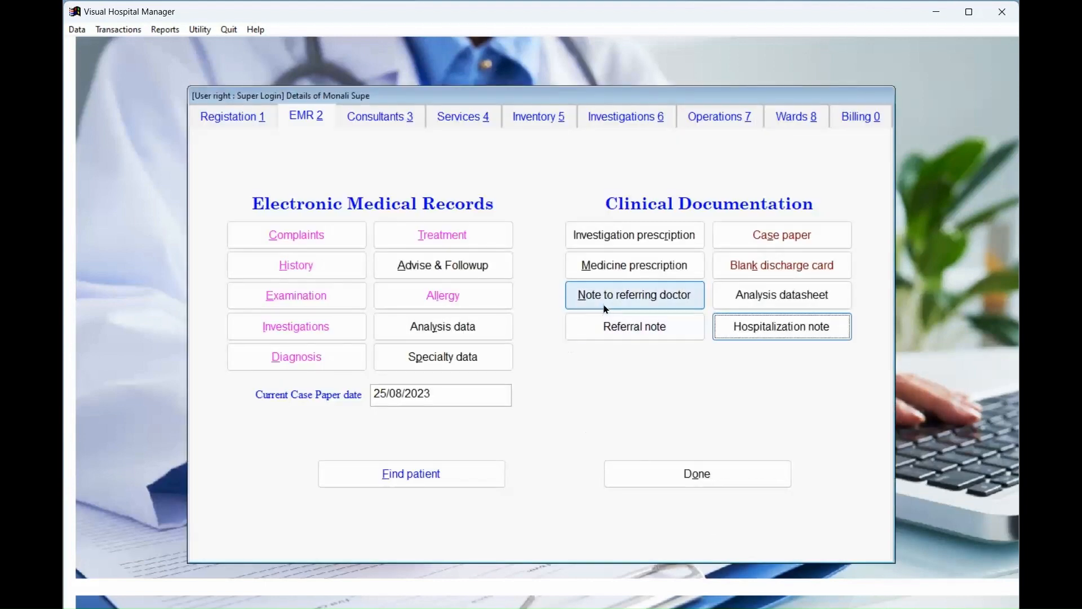
pyautogui.click(610, 324)
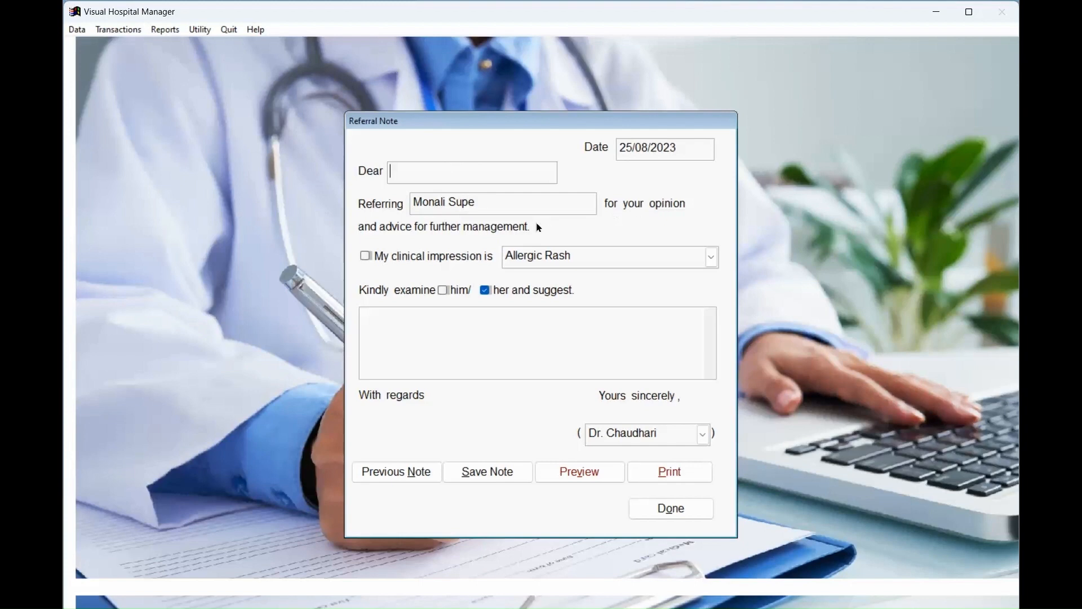
pyautogui.click(668, 516)
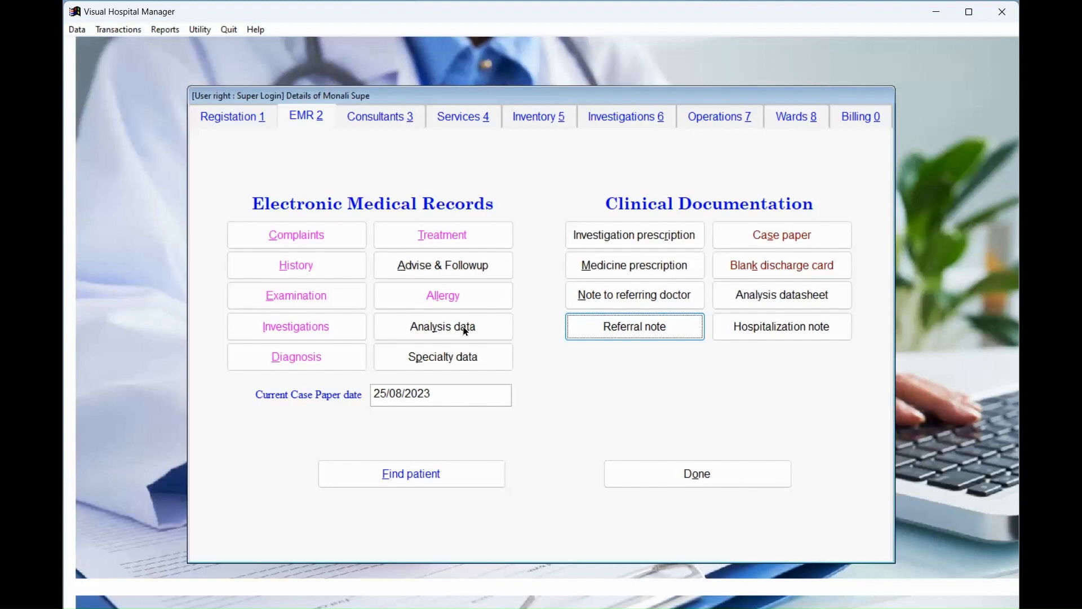
pyautogui.click(458, 360)
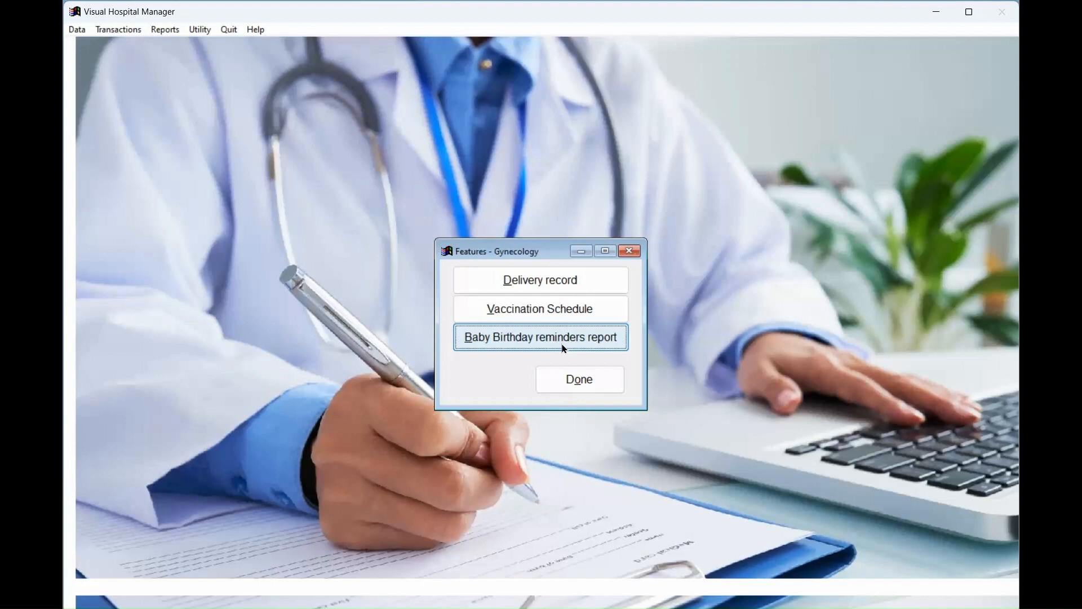
pyautogui.click(576, 381)
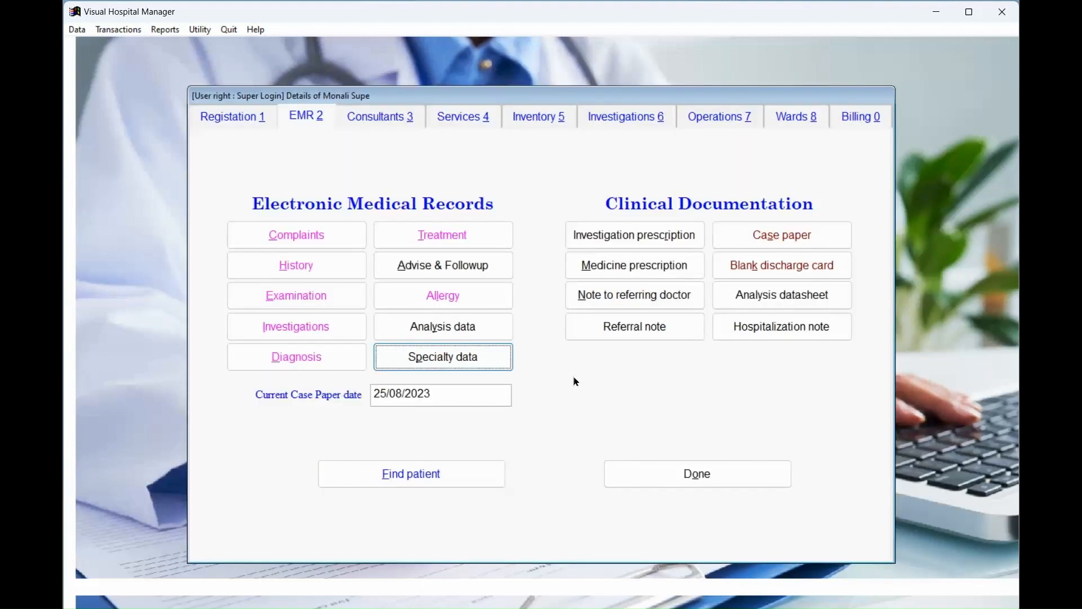
pyautogui.click(756, 239)
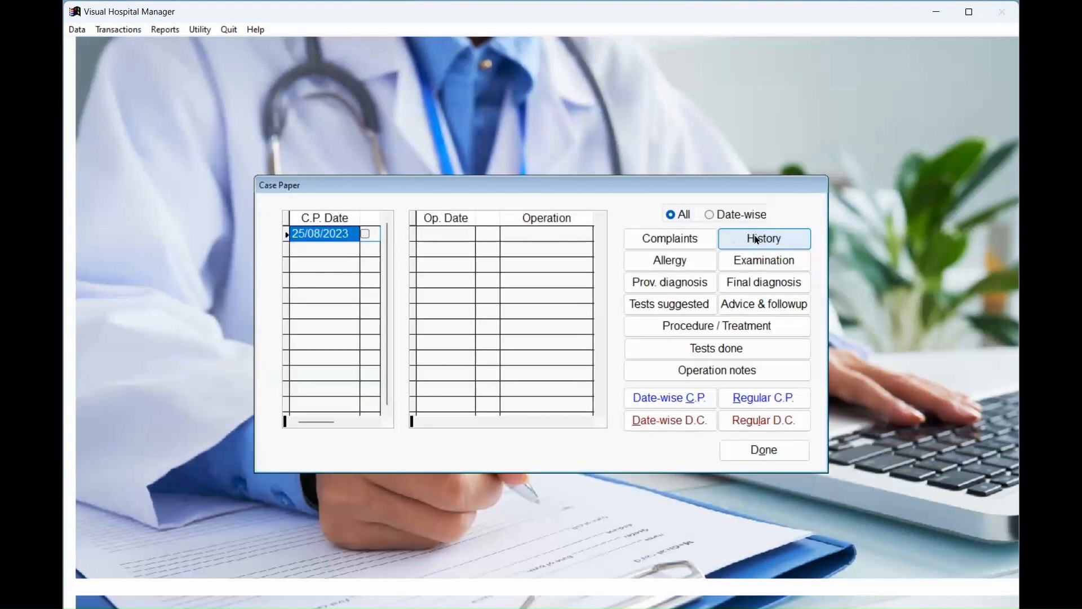
pyautogui.click(763, 397)
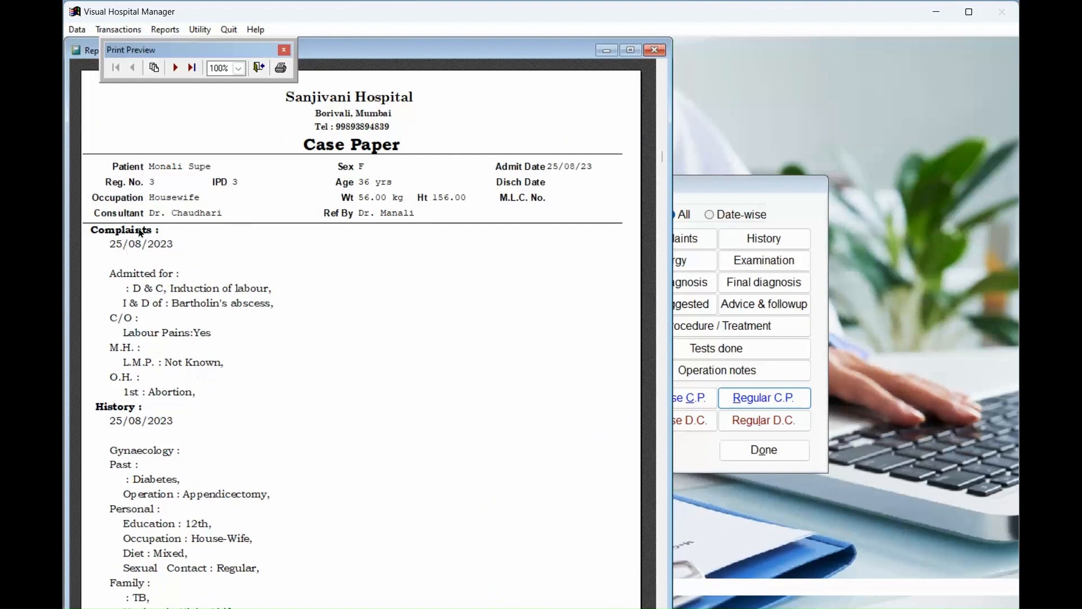
pyautogui.scroll(-3, 314, 446)
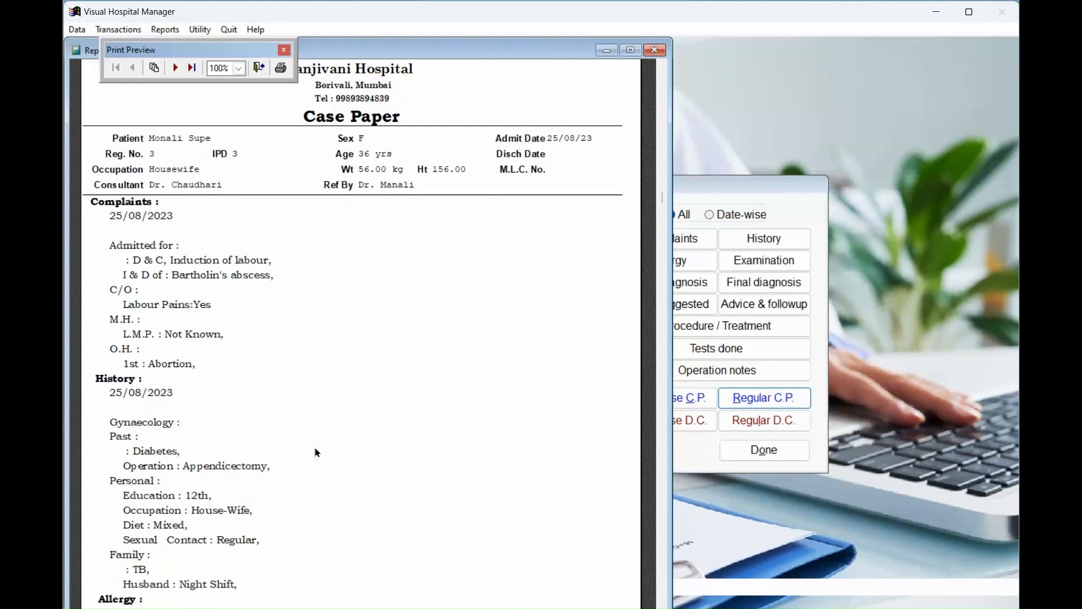
pyautogui.scroll(-4, 321, 473)
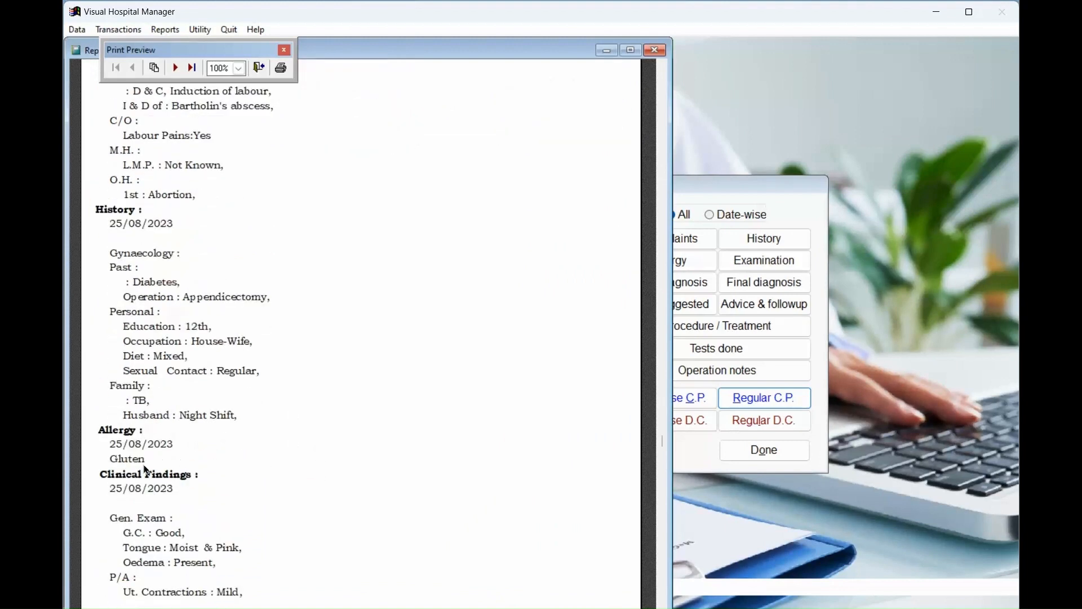
pyautogui.scroll(-4, 354, 422)
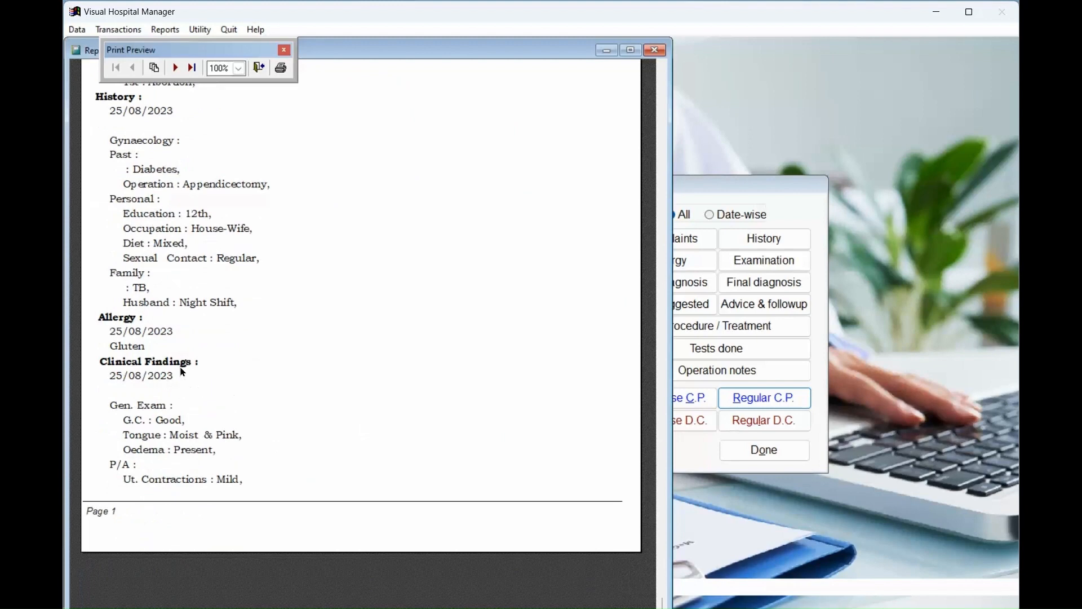
pyautogui.click(175, 67)
pyautogui.scroll(7, 319, 219)
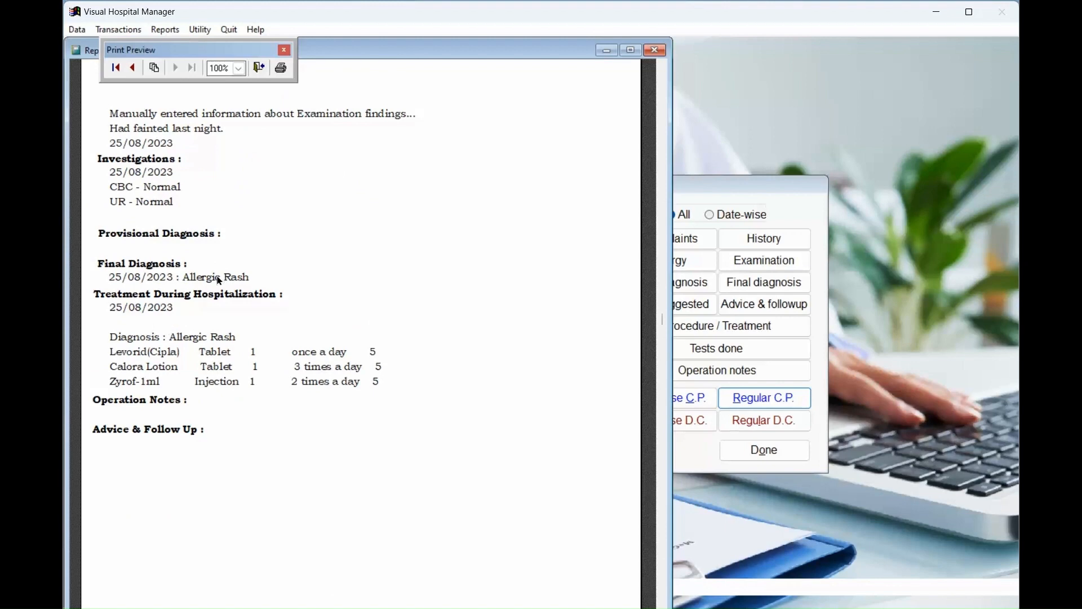
pyautogui.scroll(3, 283, 291)
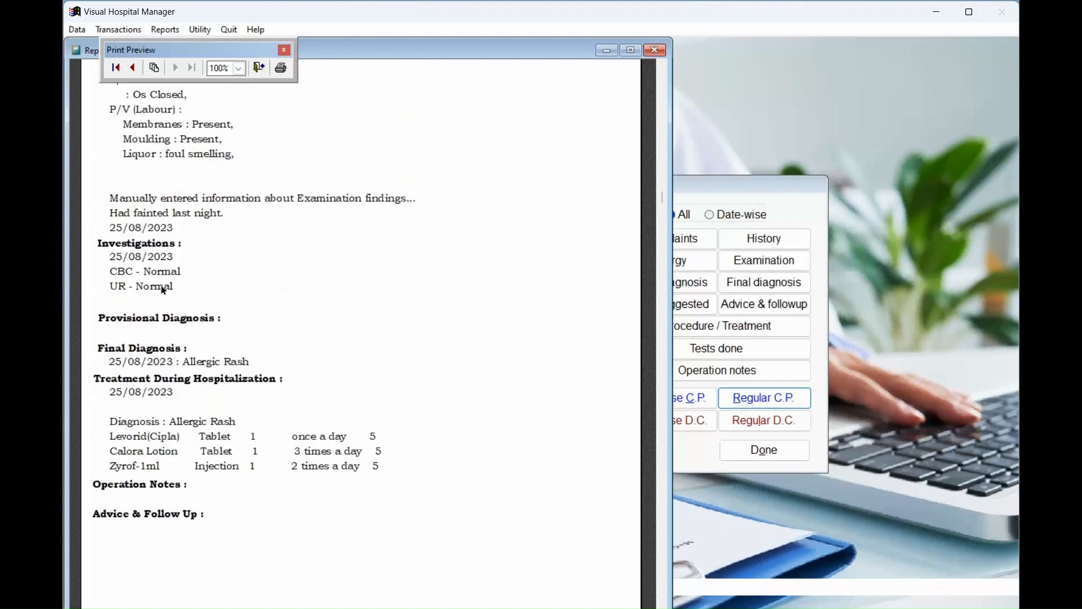
pyautogui.scroll(-2, 467, 417)
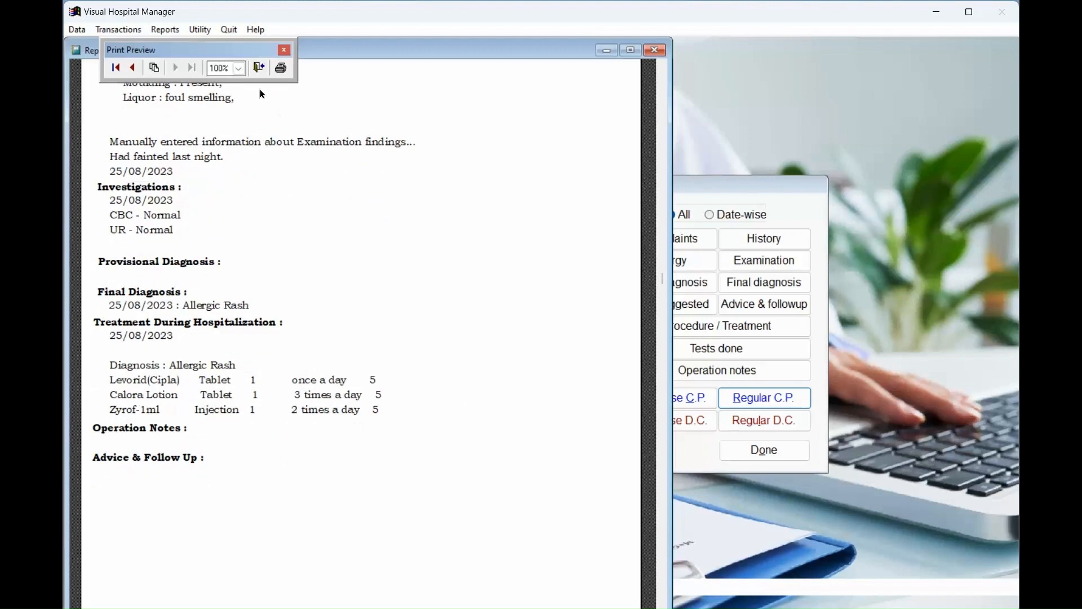
pyautogui.click(258, 67)
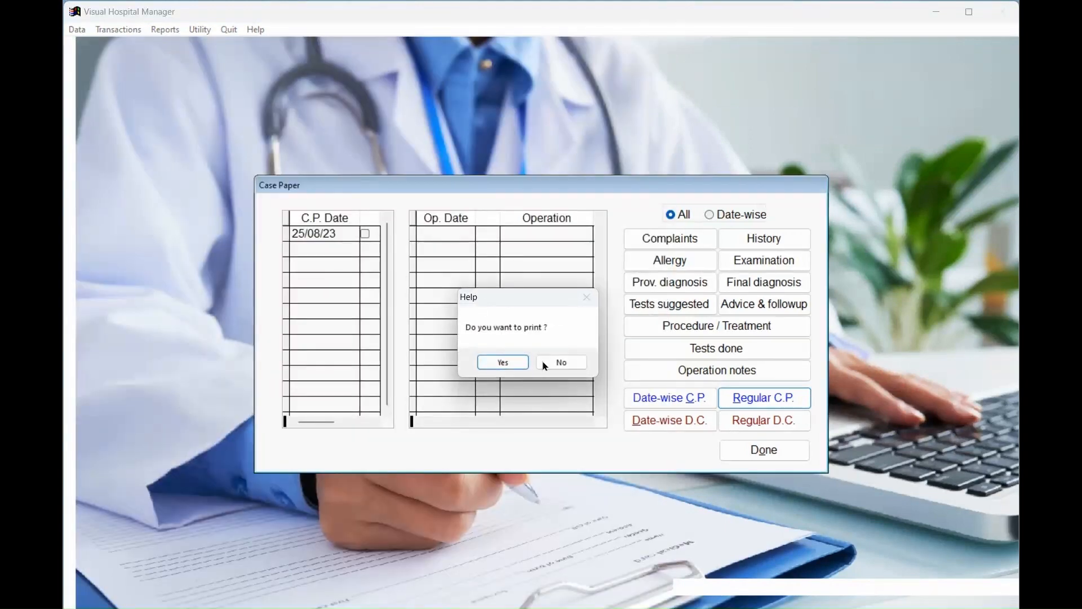
pyautogui.click(560, 364)
pyautogui.click(761, 449)
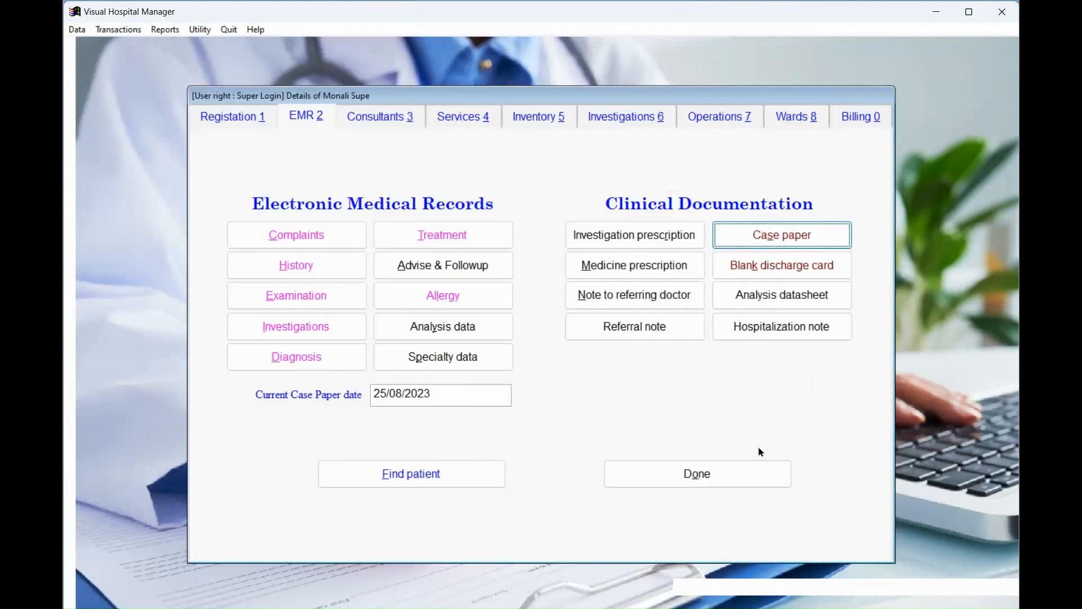
# Review the Registration and EMR tabs, then close the patient details window.
pyautogui.click(249, 118)
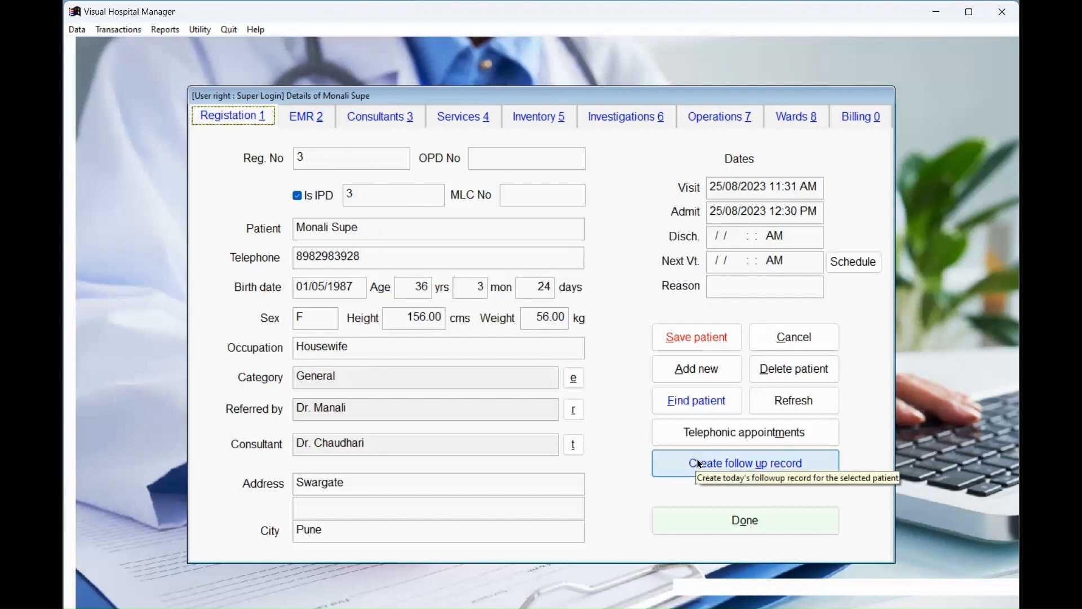
pyautogui.click(316, 120)
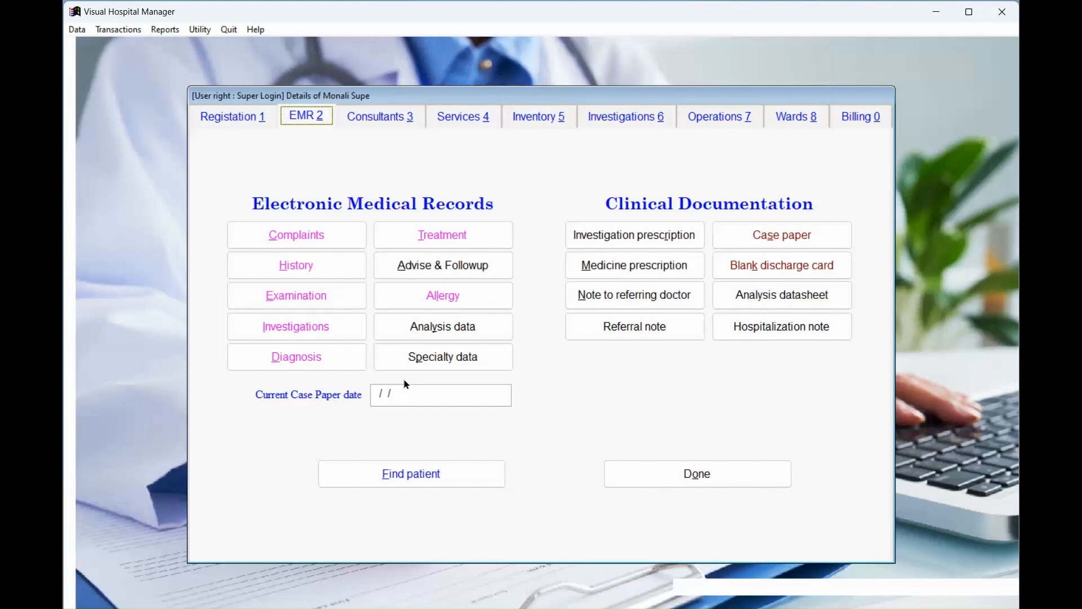
pyautogui.click(682, 480)
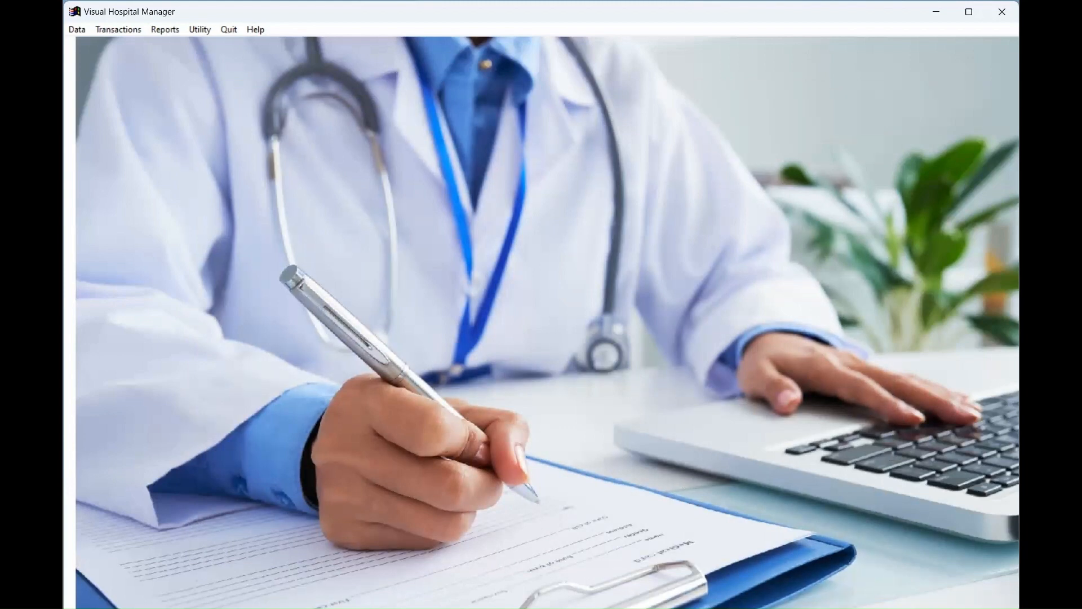
pyautogui.click(844, 608)
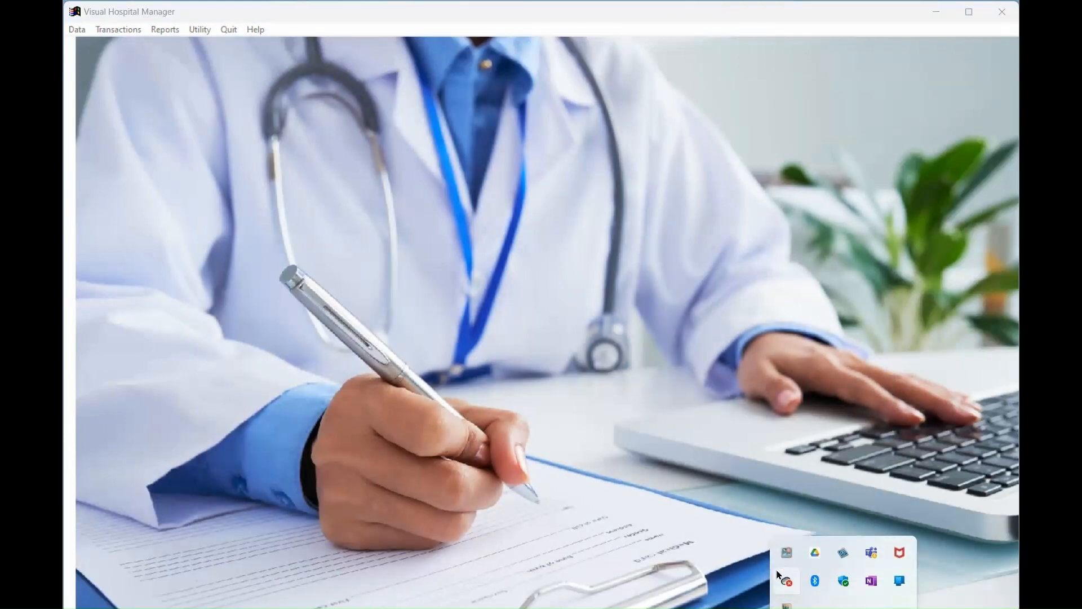